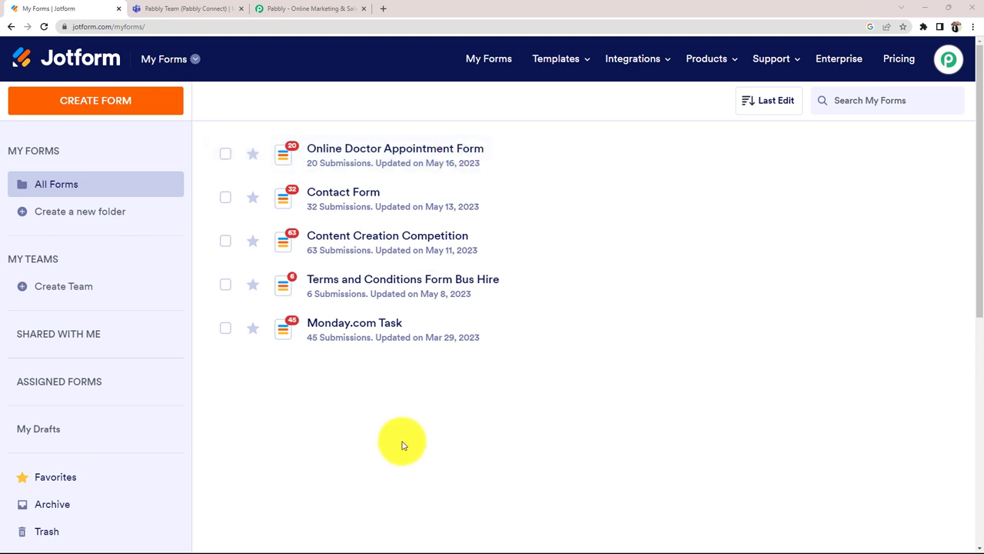
click(203, 9)
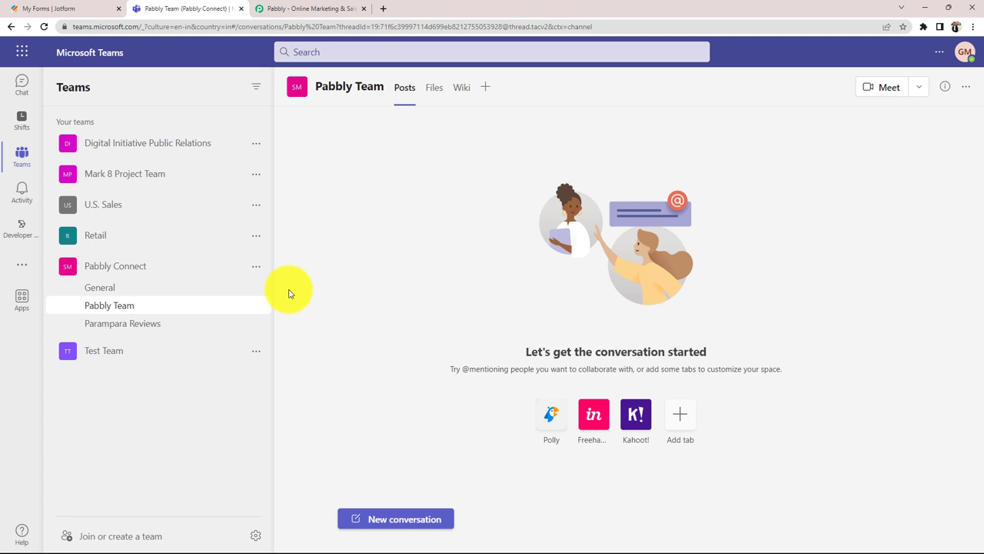
click(54, 8)
click(173, 9)
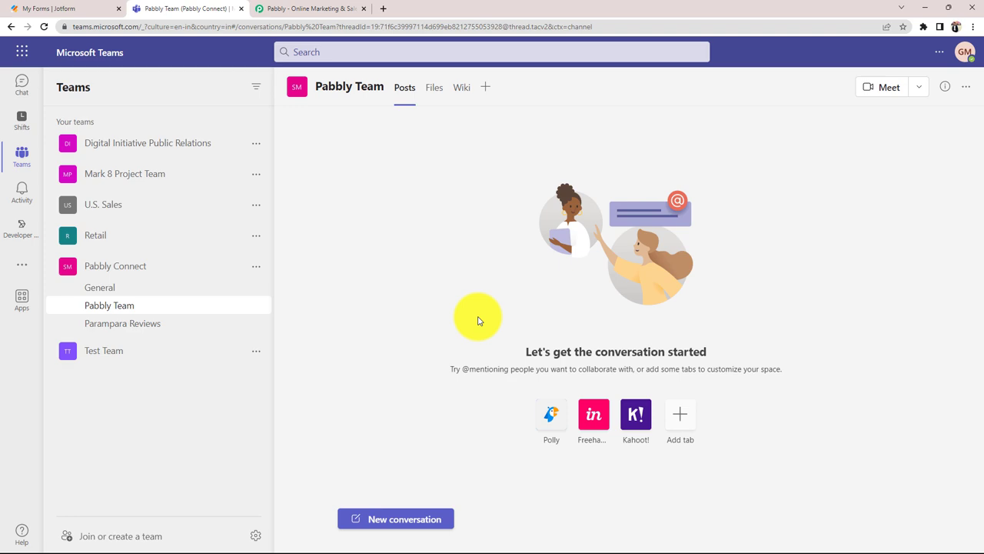
Switch to the Pabbly website and open Pabbly Connect from the list of all apps
click(340, 7)
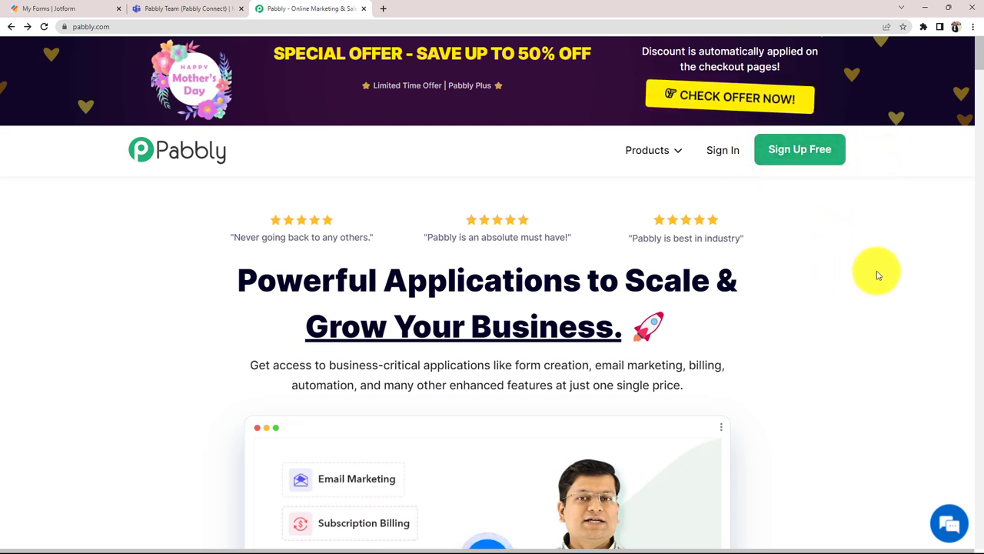
click(193, 158)
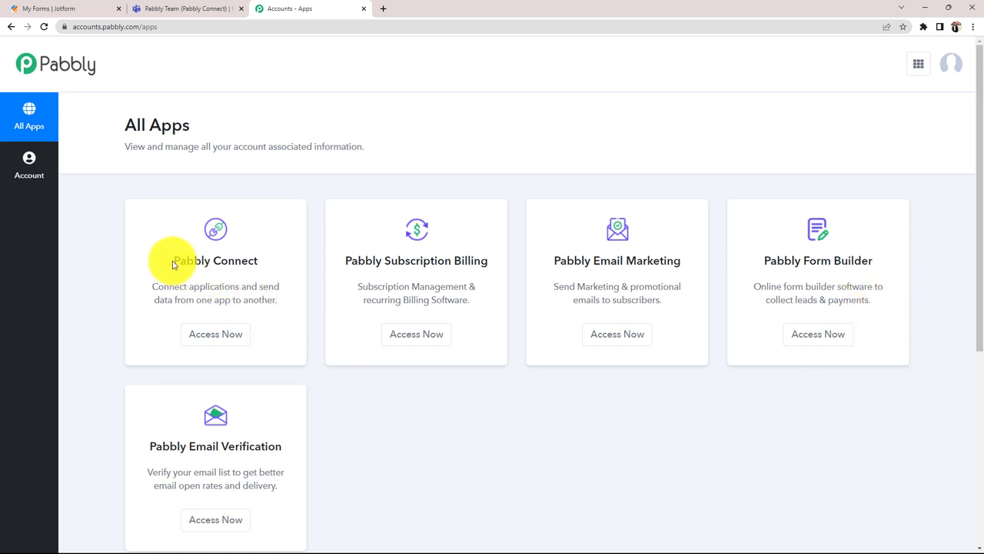
drag(172, 263, 281, 246)
click(281, 248)
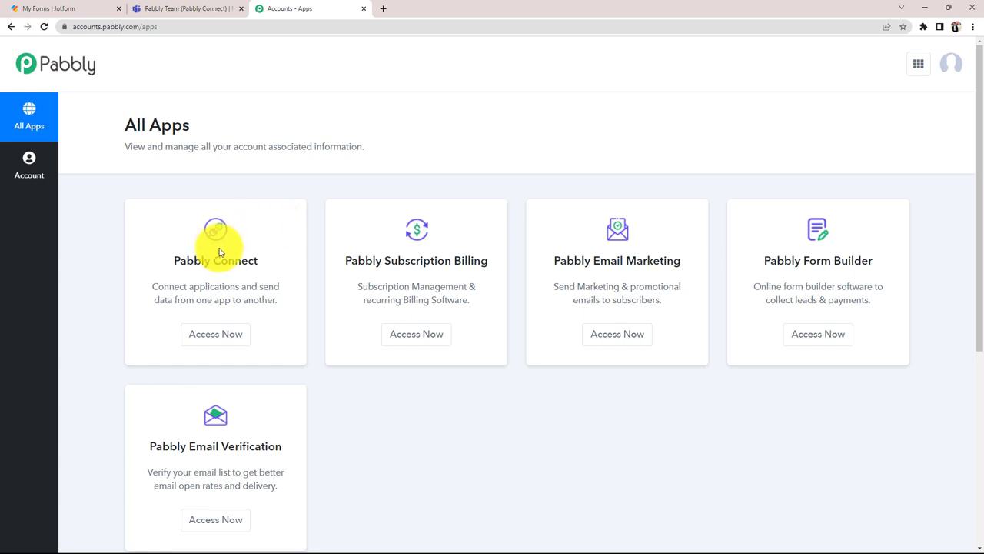
click(225, 340)
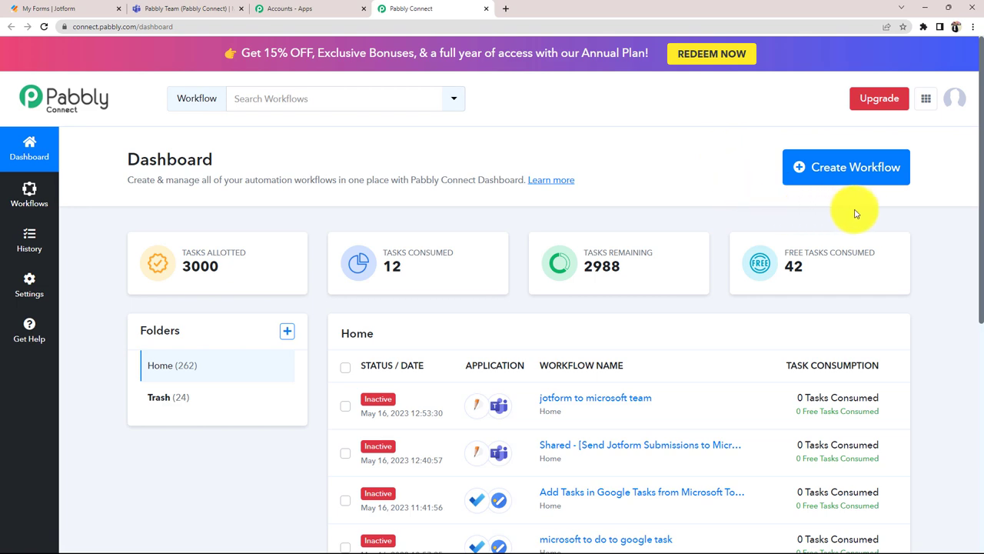
Create a new workflow named "Send Microsoft Teams Chat Message on Jotform Submission"
click(874, 166)
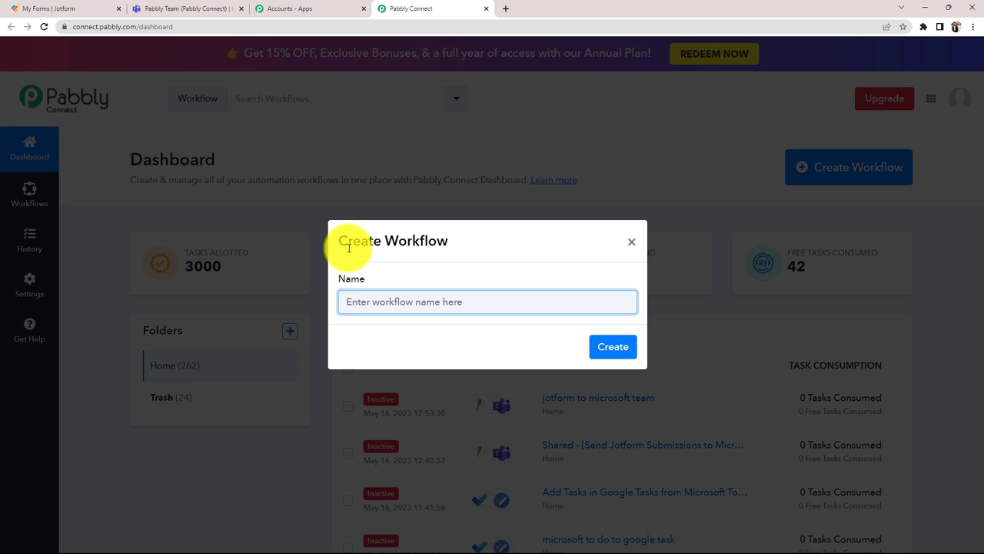
text(Send Microsoft Teams Chat Message on Jotform Submission)
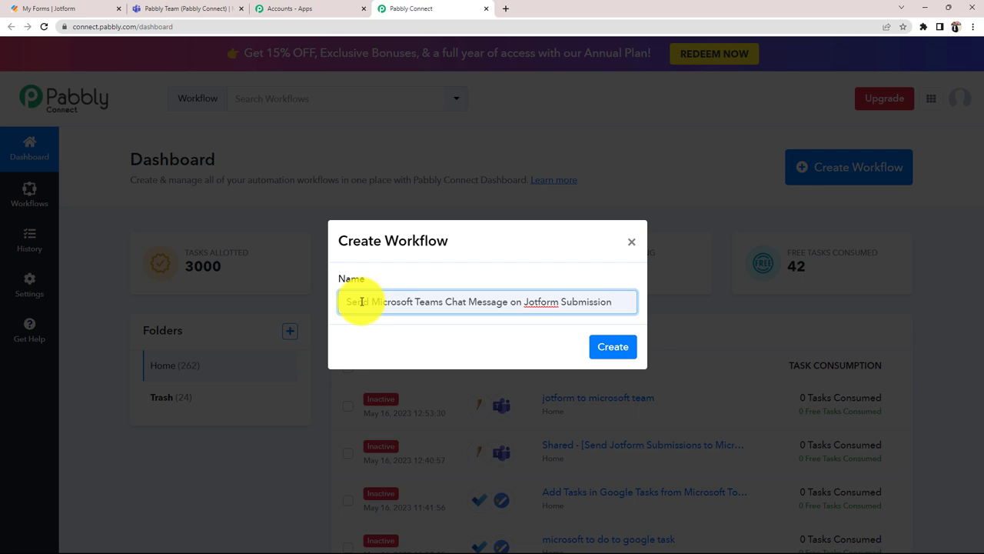
click(71, 9)
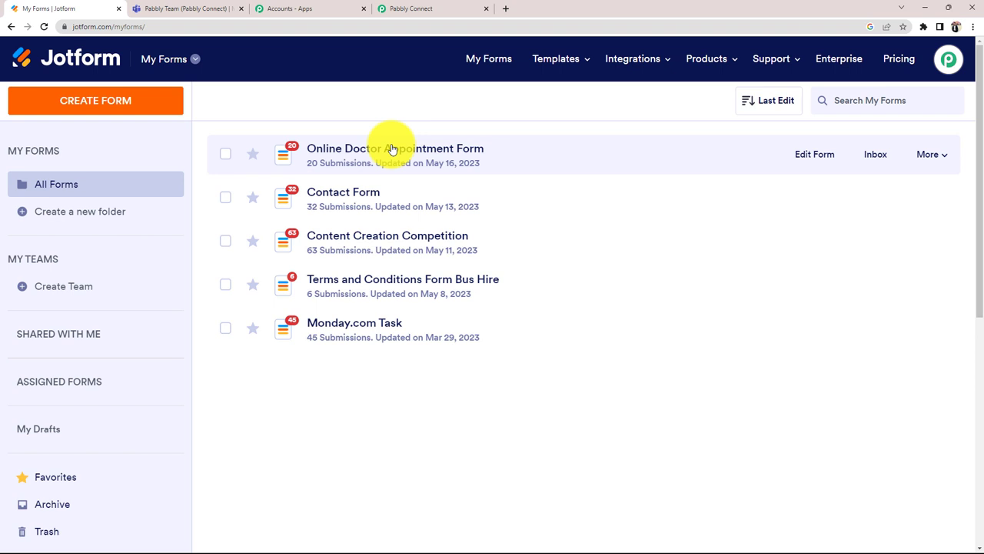
click(203, 9)
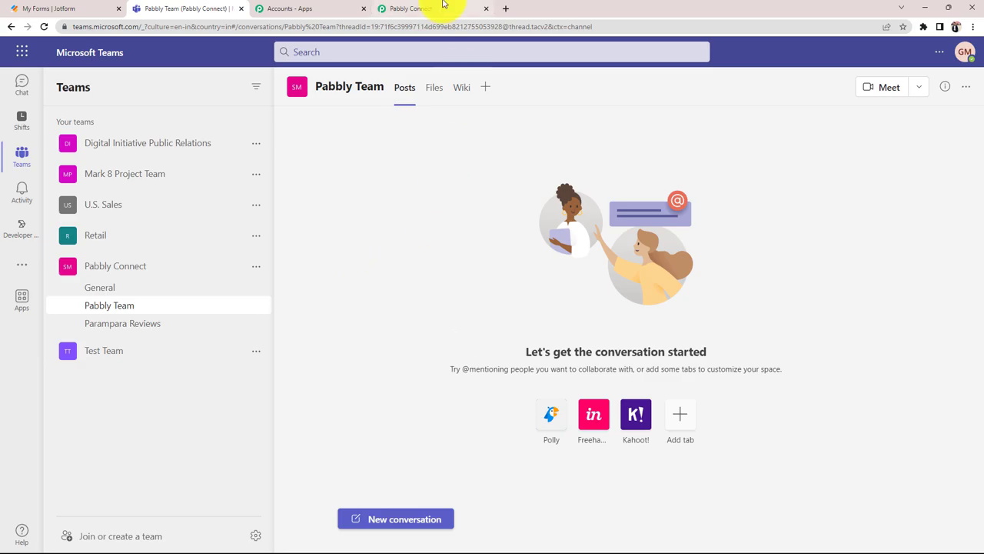
click(440, 8)
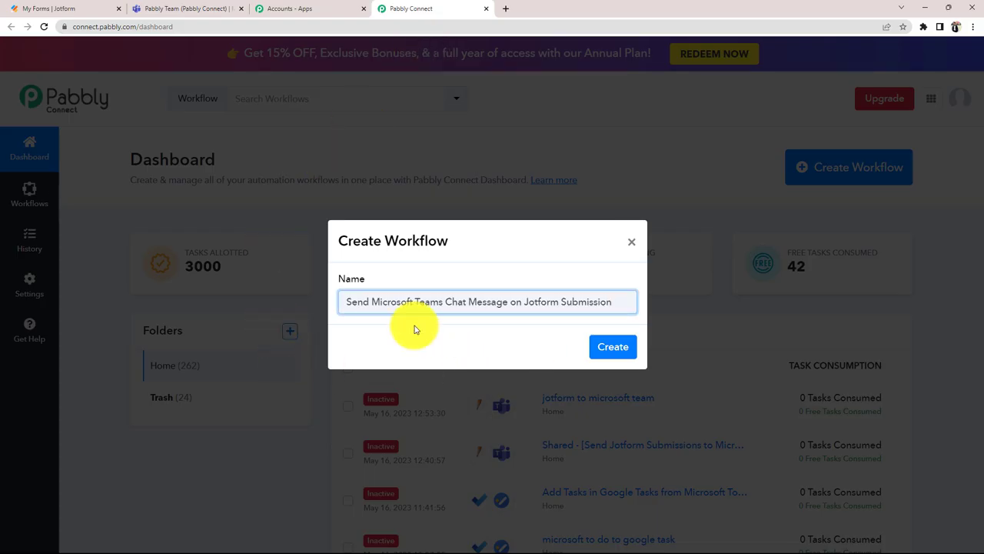
click(613, 346)
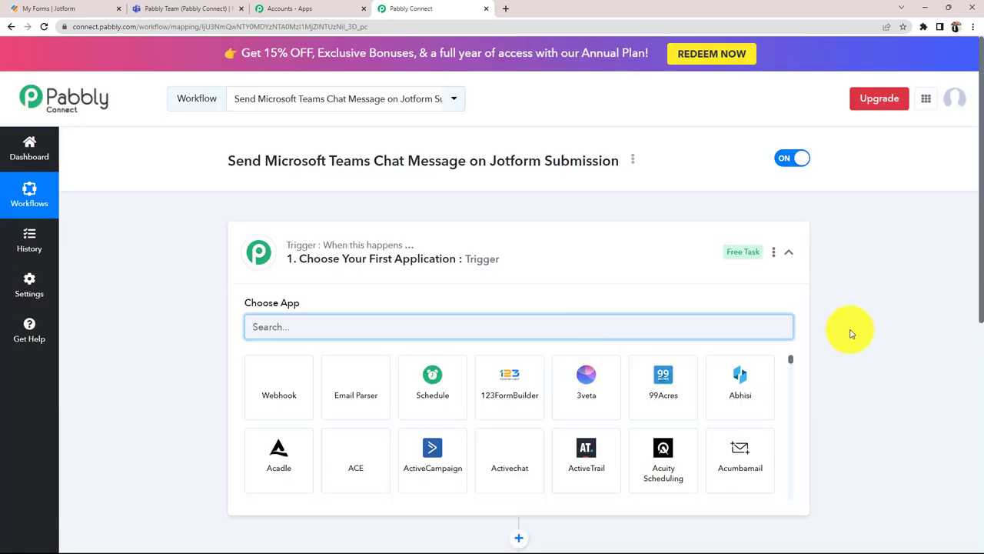
Set the workflow's trigger to the JotForm app with the New Response event
click(789, 253)
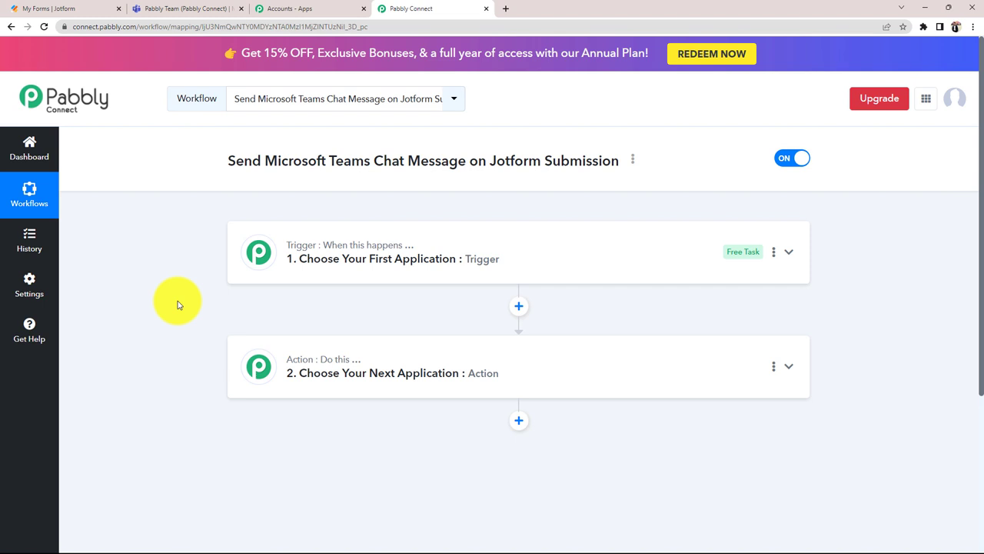
click(292, 255)
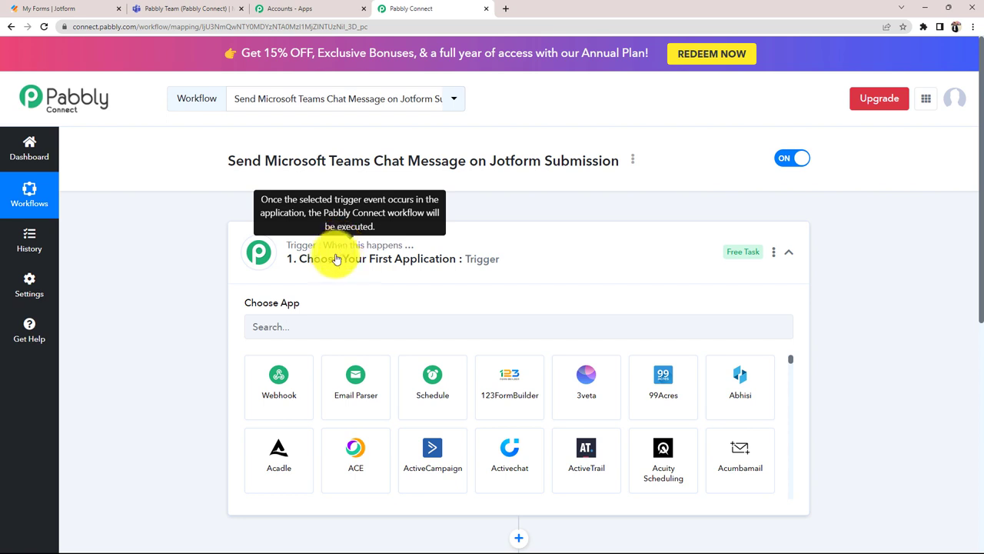
scroll(87, 378, down, 2)
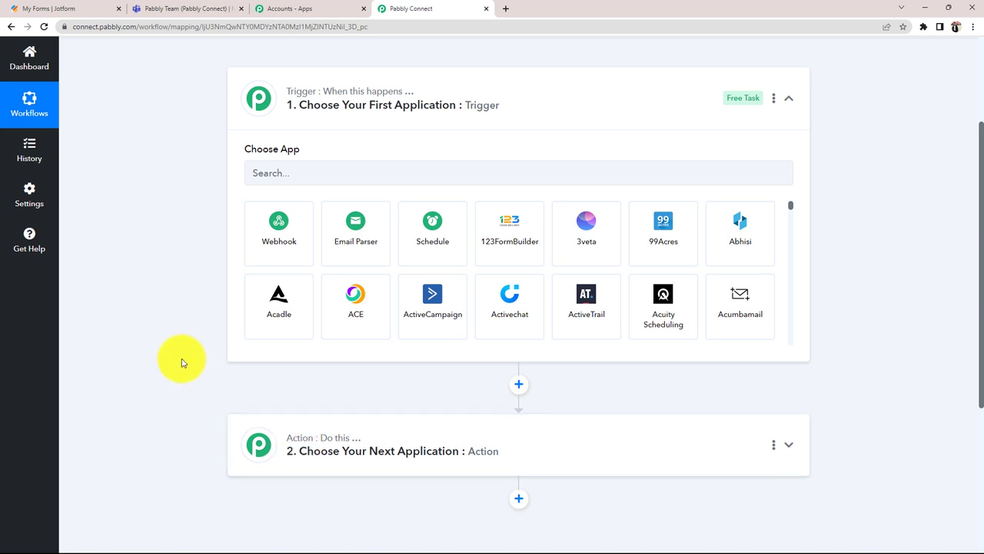
scroll(147, 354, up, 2)
click(254, 271)
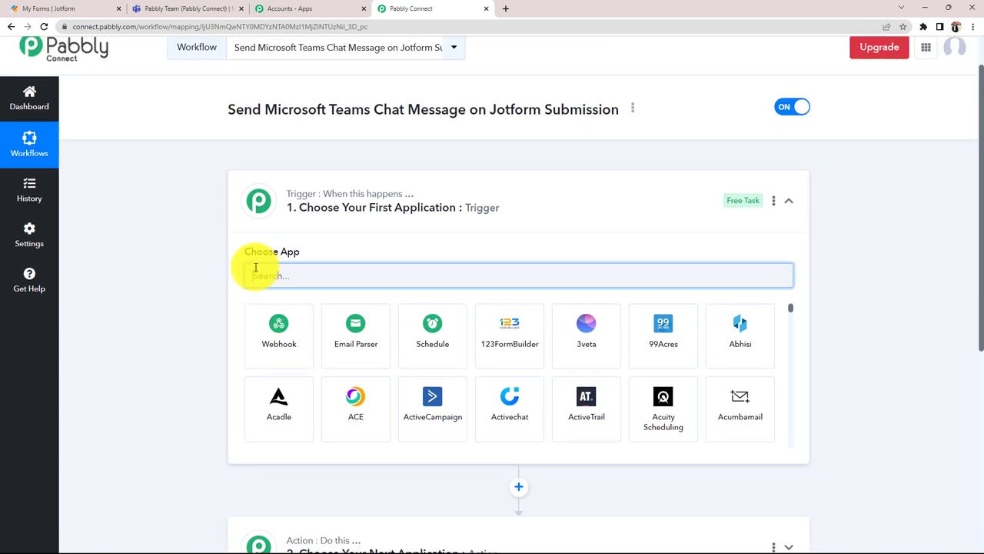
text(jotf)
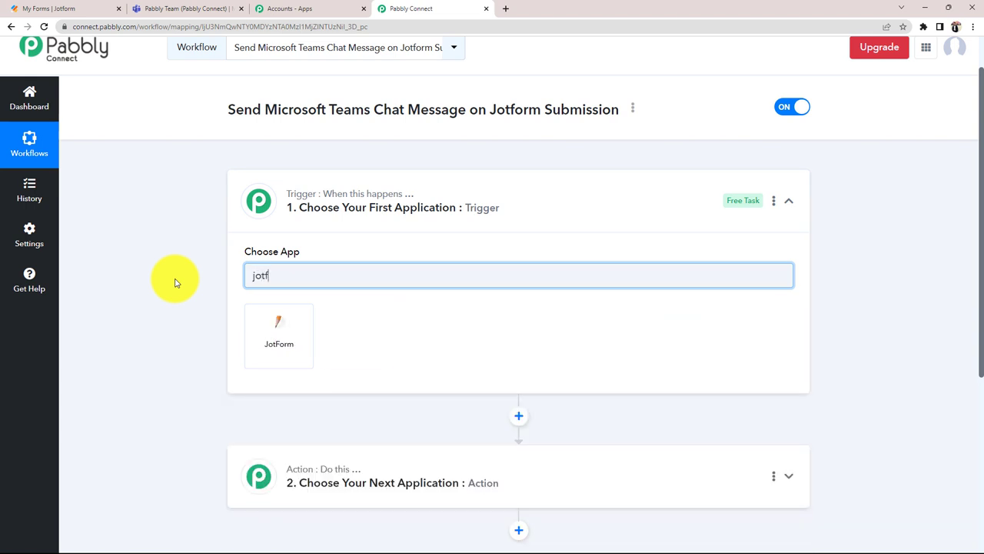
click(256, 317)
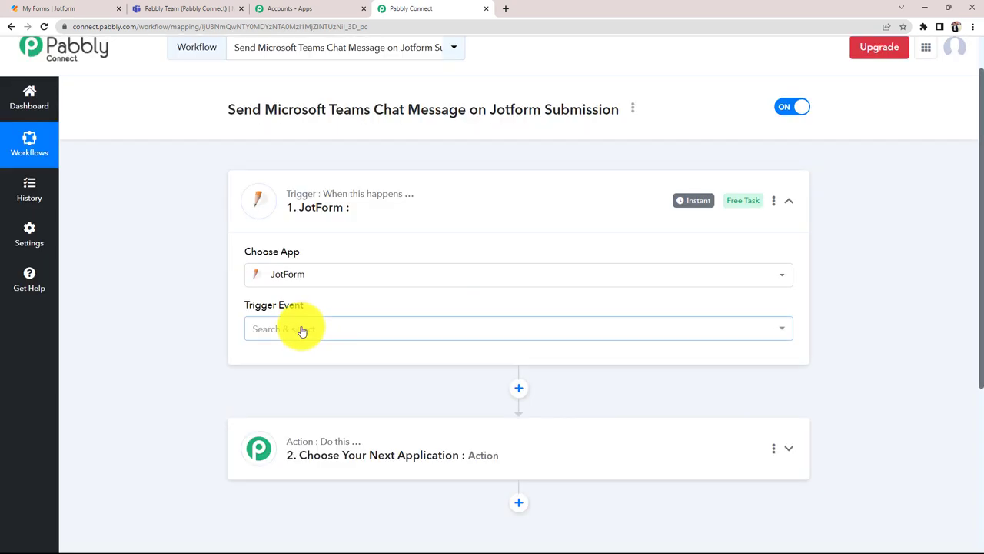
click(300, 329)
click(257, 401)
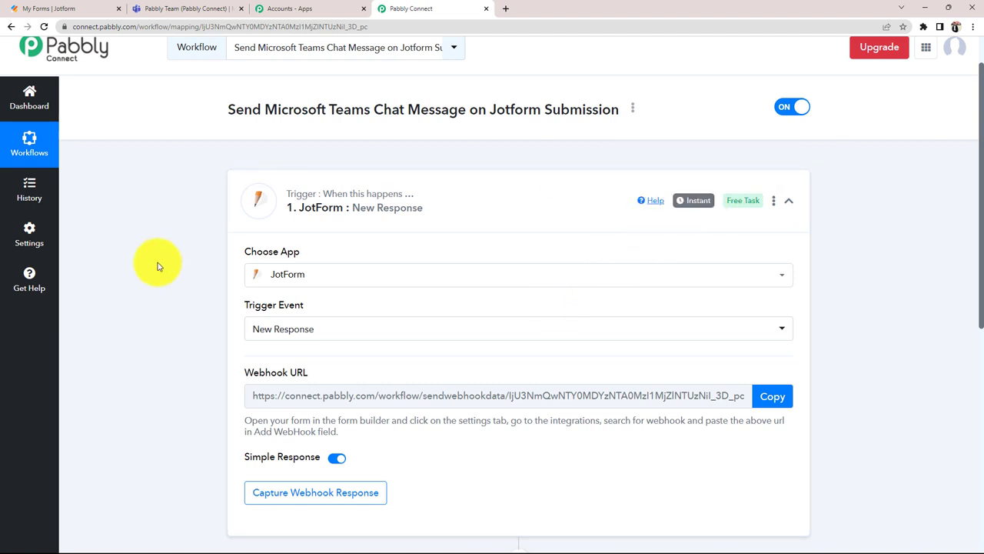
Copy the webhook URL of the JotForm trigger
scroll(158, 266, down, 1)
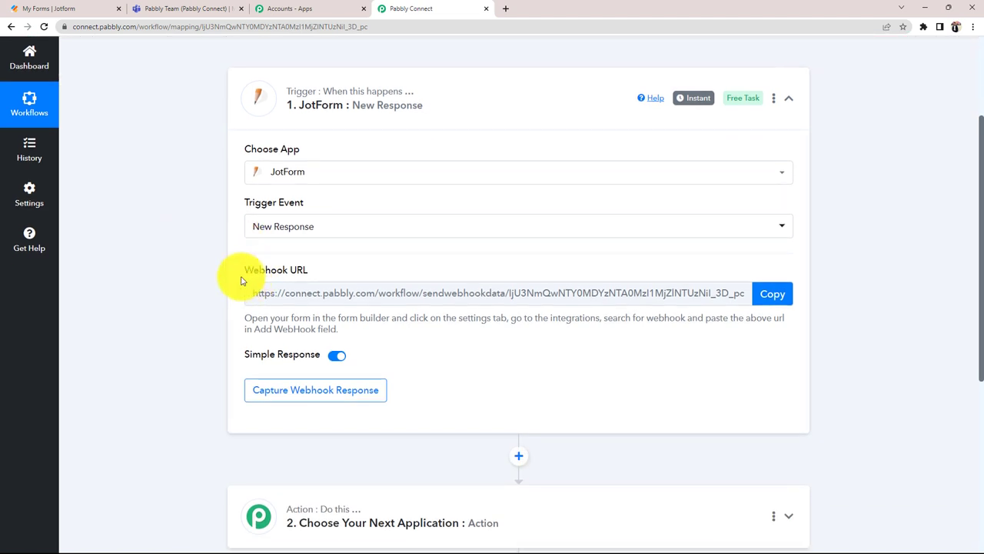
mouse_move(243, 272)
drag(246, 270, 315, 272)
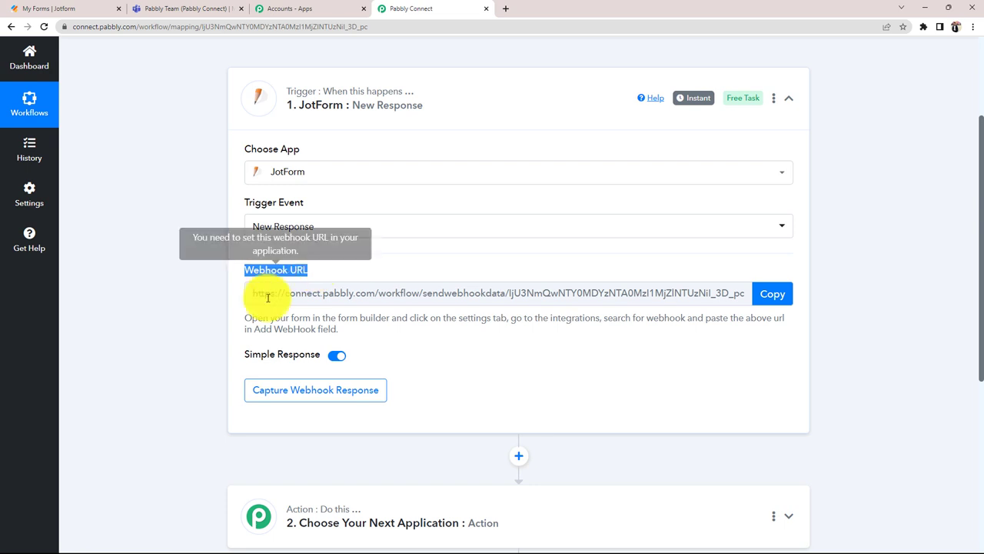
click(773, 301)
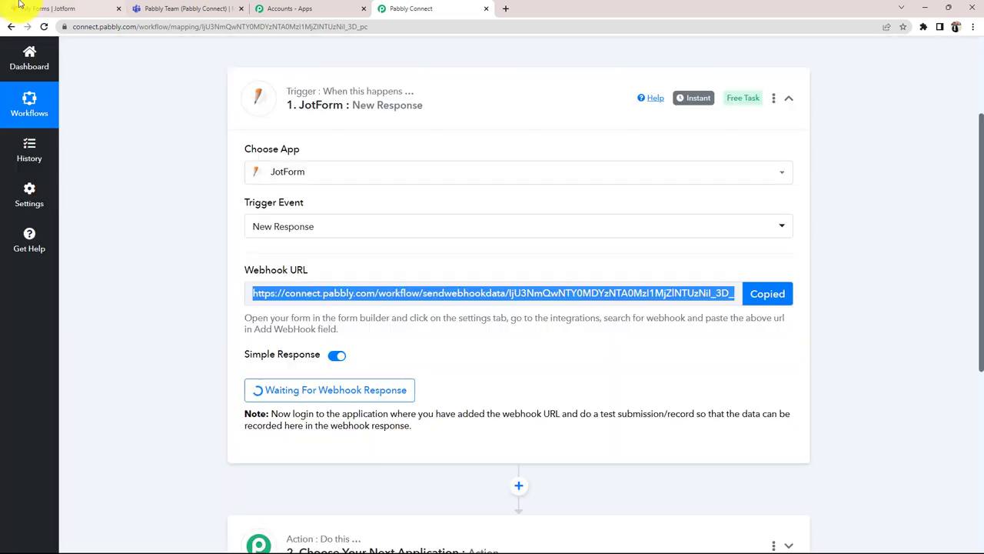
Switch to Jotform, open the Online Doctor Appointment Form for editing and look through its fields
click(29, 9)
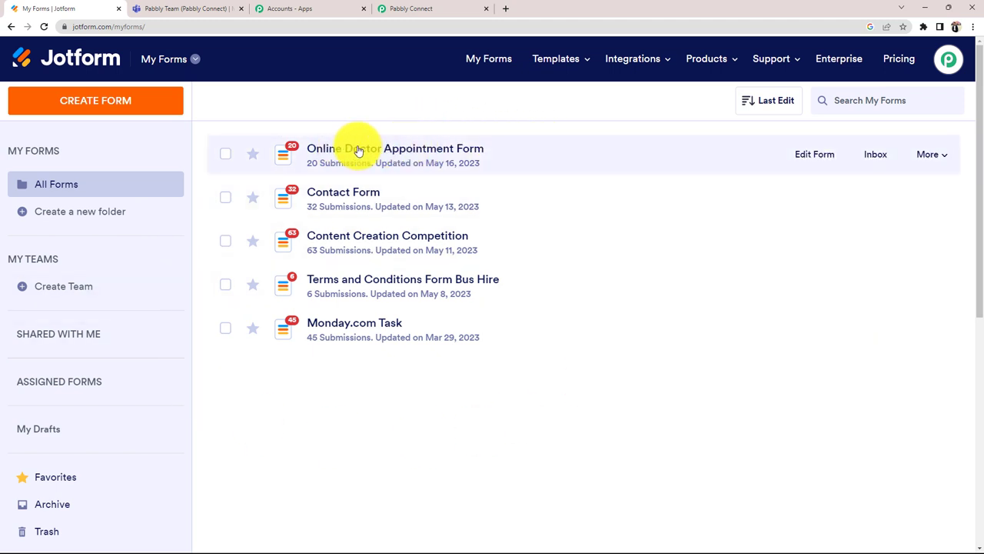
click(806, 159)
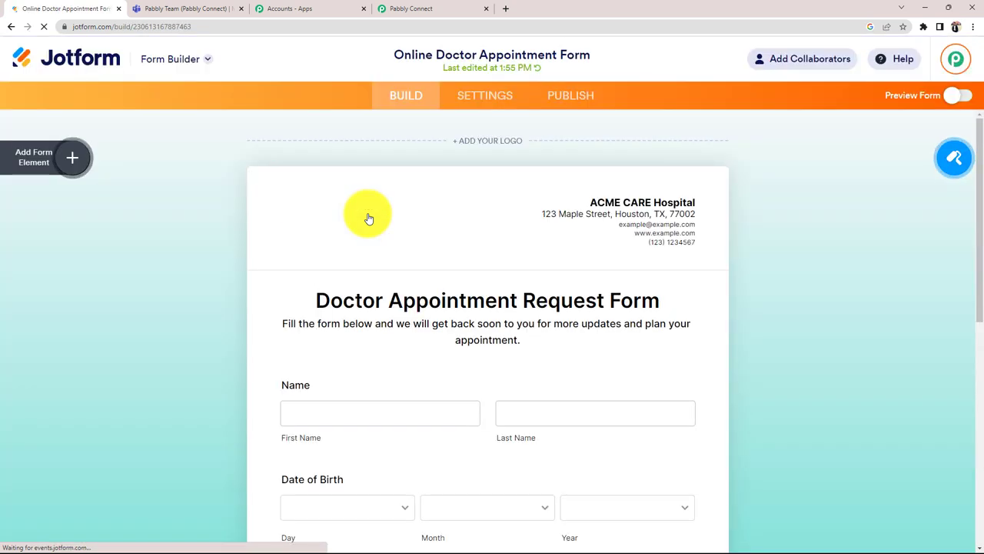
scroll(235, 362, down, 3)
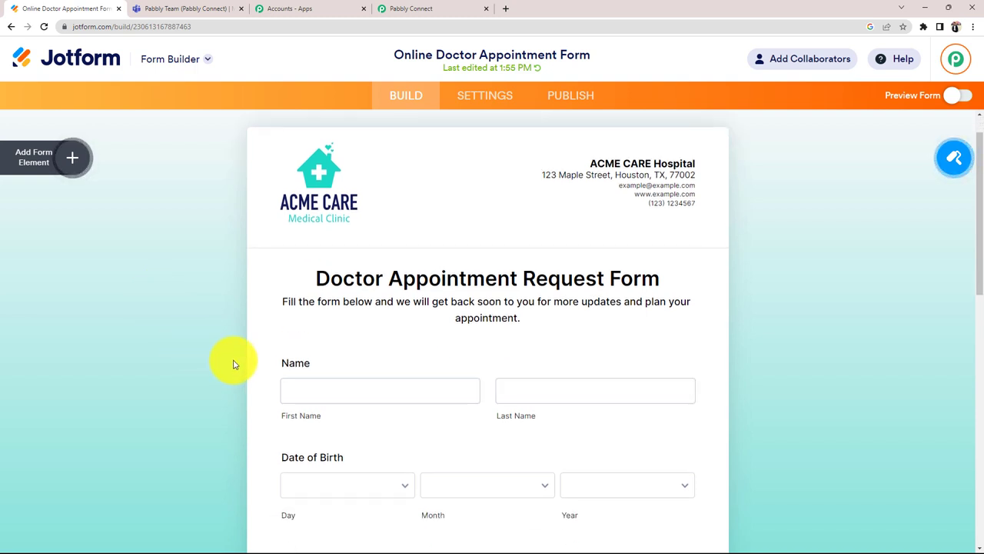
scroll(268, 323, down, 1)
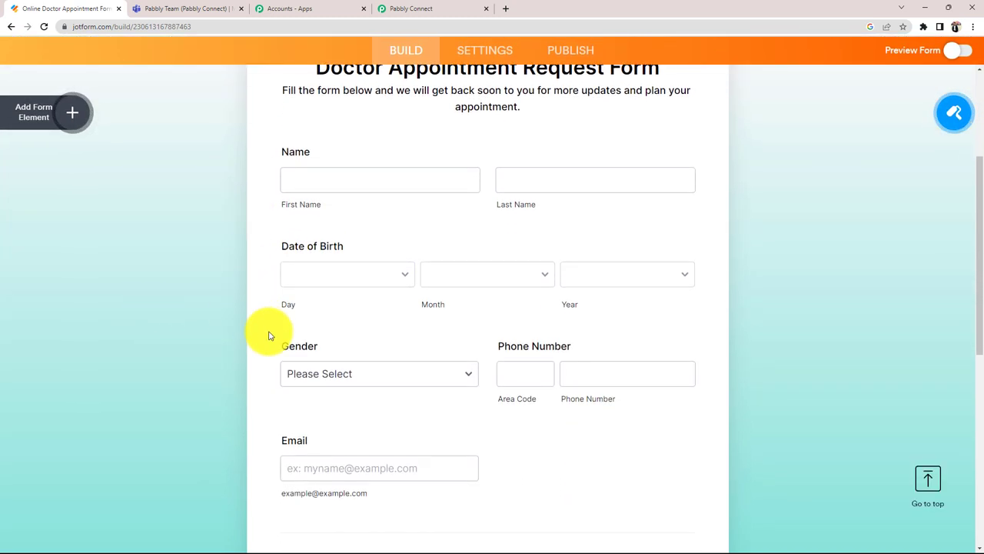
scroll(284, 385, down, 3)
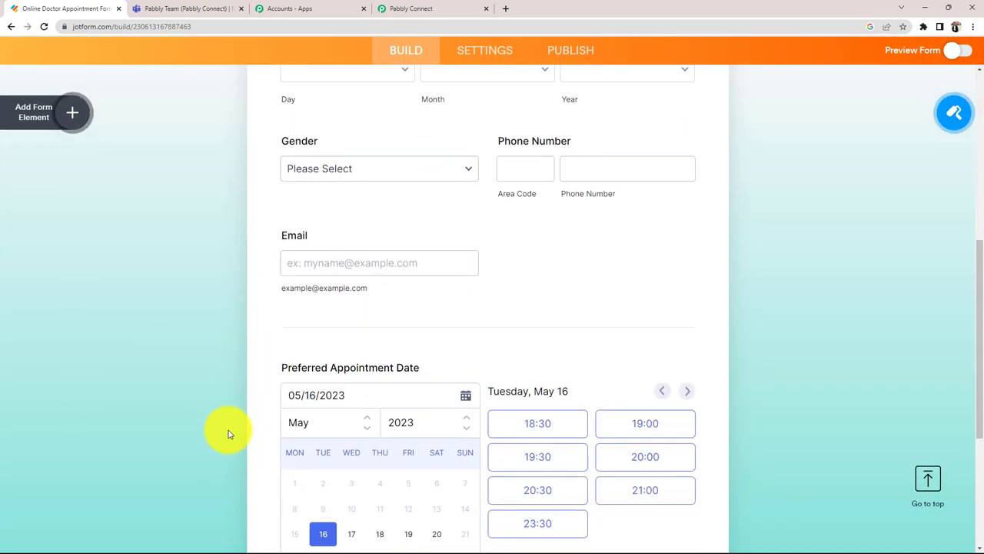
scroll(369, 444, down, 2)
scroll(369, 444, up, 10)
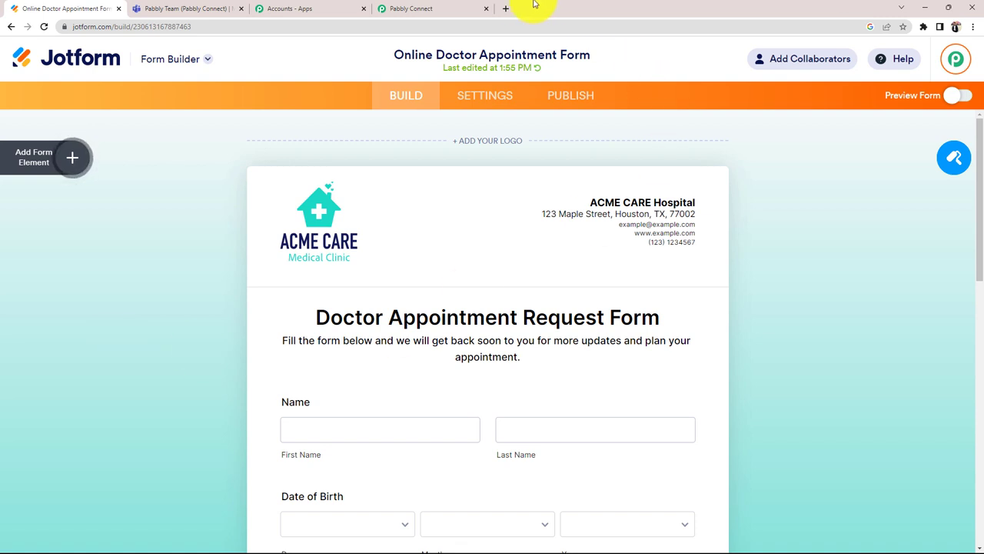
Find and open the WebHooks integration in the Online Doctor Appointment Form's settings
click(416, 8)
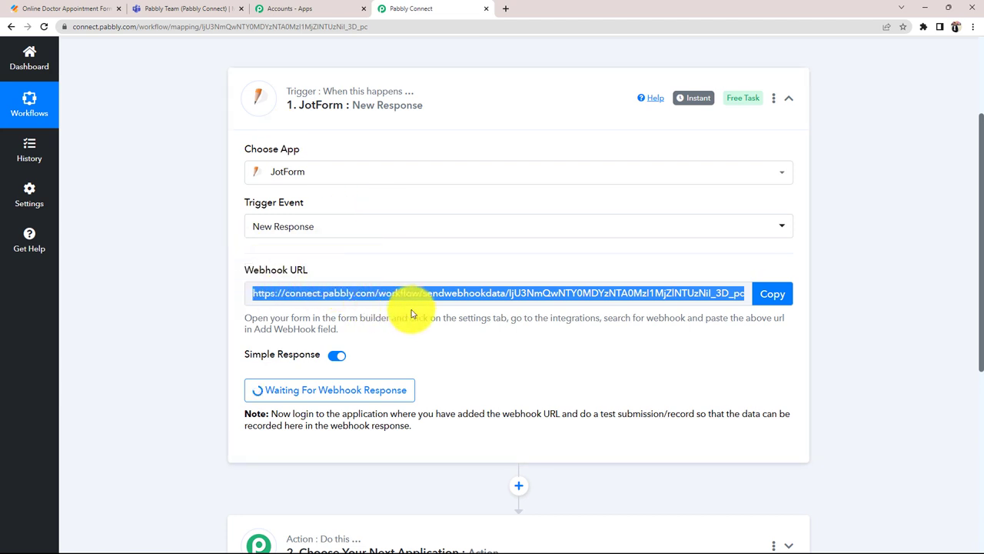
click(77, 8)
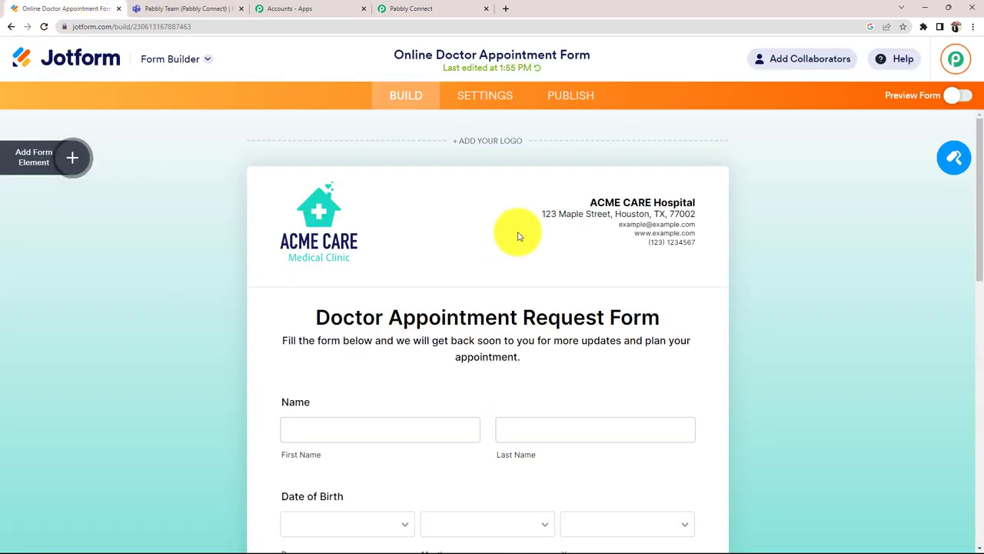
click(488, 97)
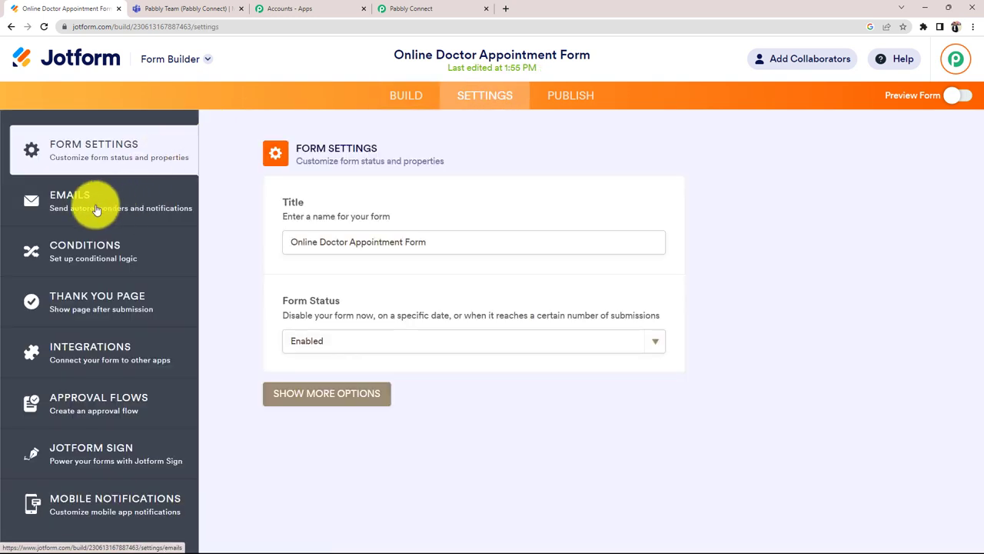
click(70, 364)
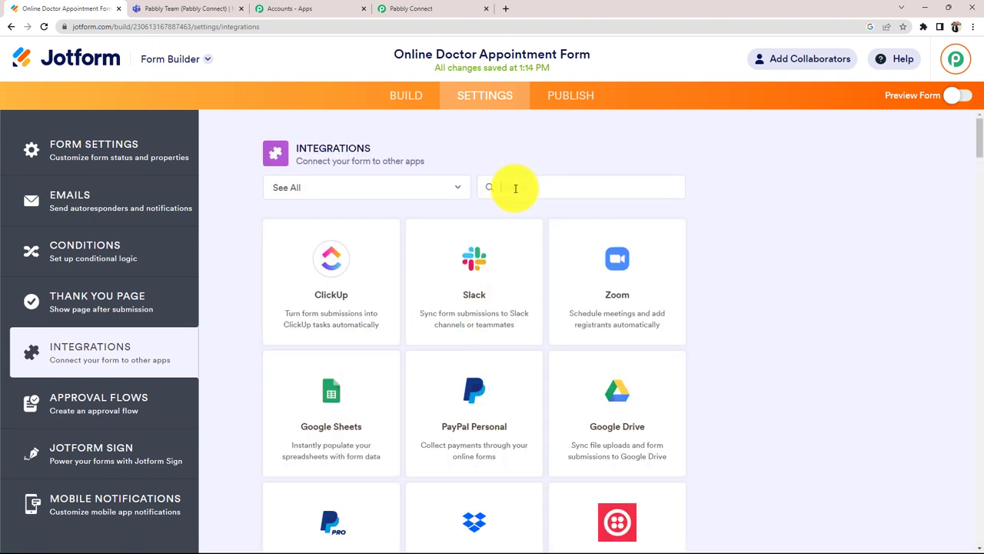
click(515, 189)
text(web)
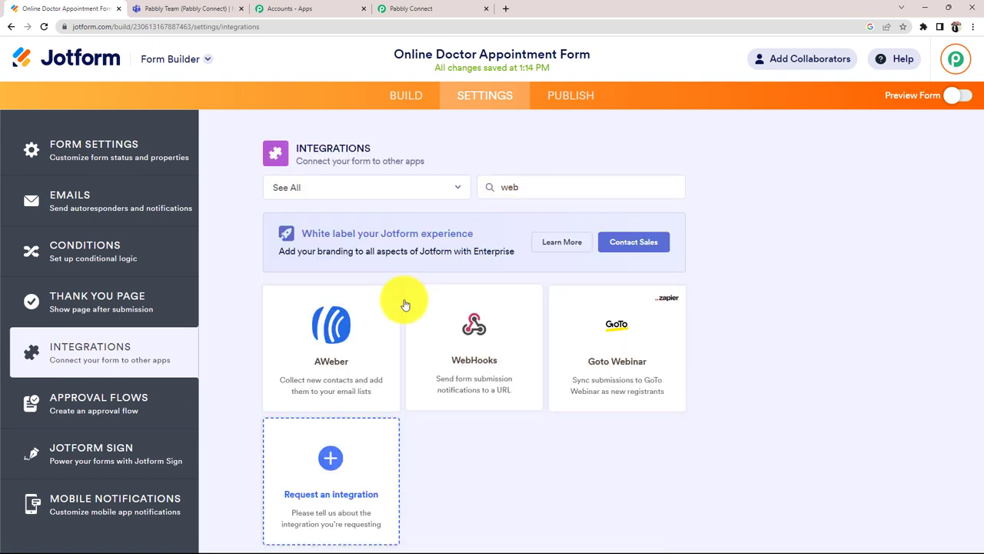
click(506, 341)
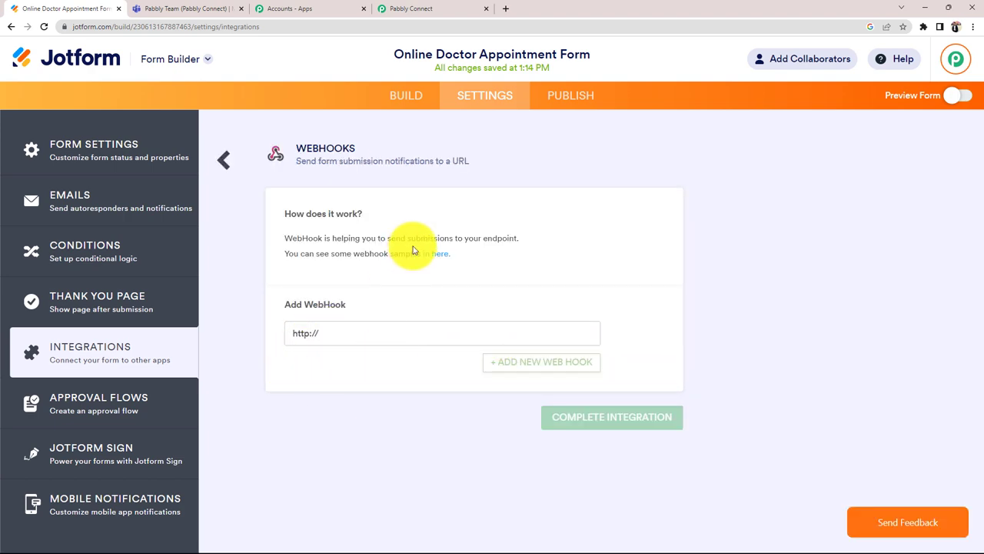
Copy the JotForm trigger's webhook URL from Pabbly Connect, add it to the form's WebHooks integration in Jotform and finish the integration
click(410, 8)
click(773, 296)
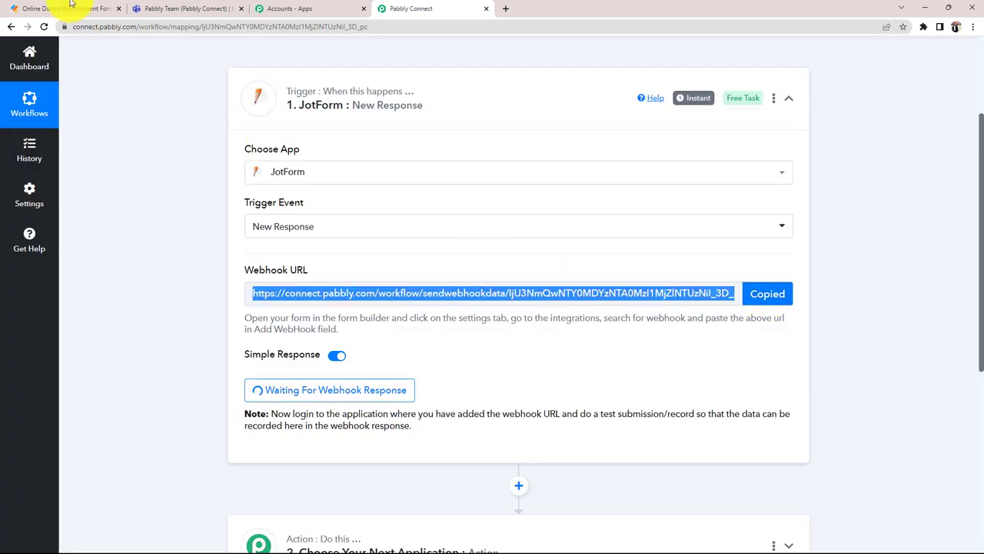
click(26, 9)
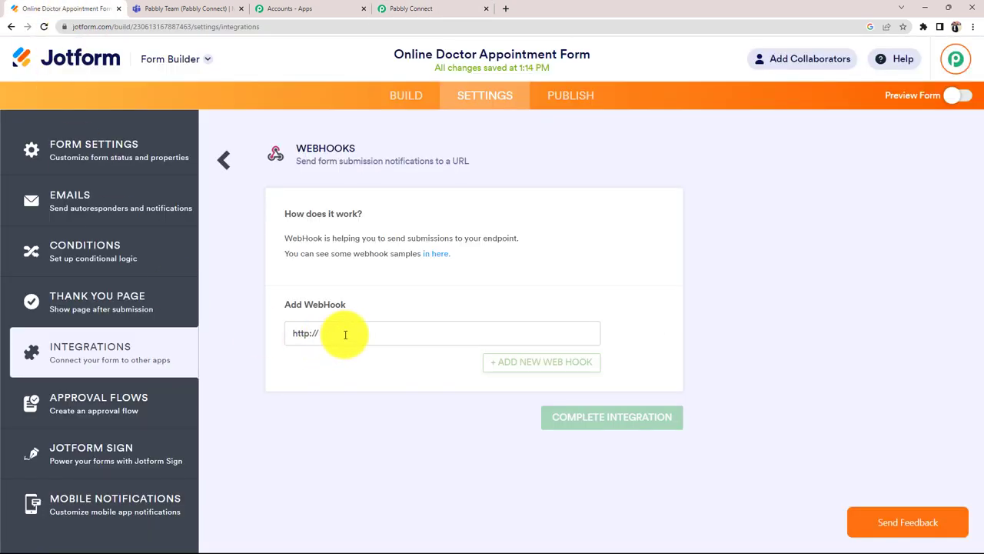
drag(345, 334, 214, 339)
key(ctrl+v)
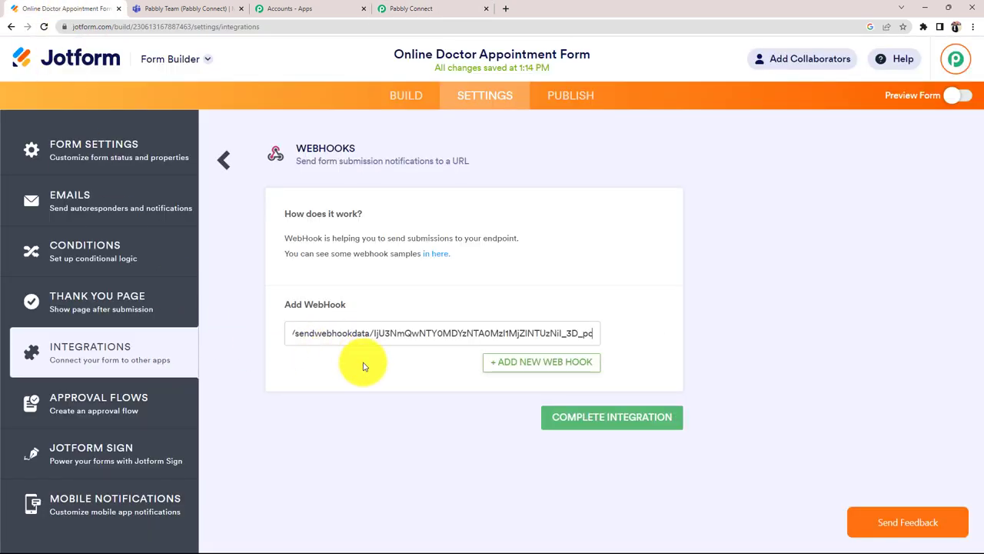
click(588, 422)
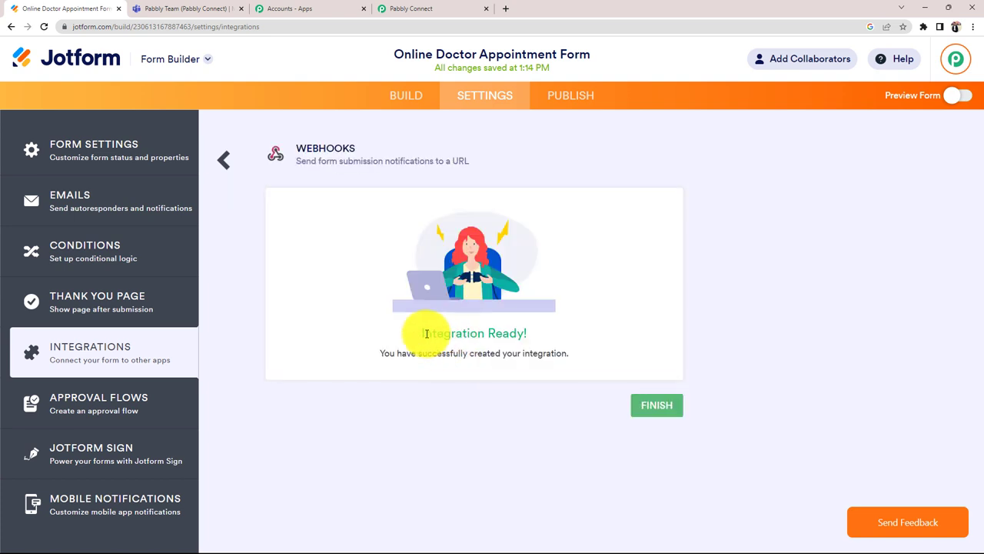
drag(441, 333, 526, 333)
click(650, 405)
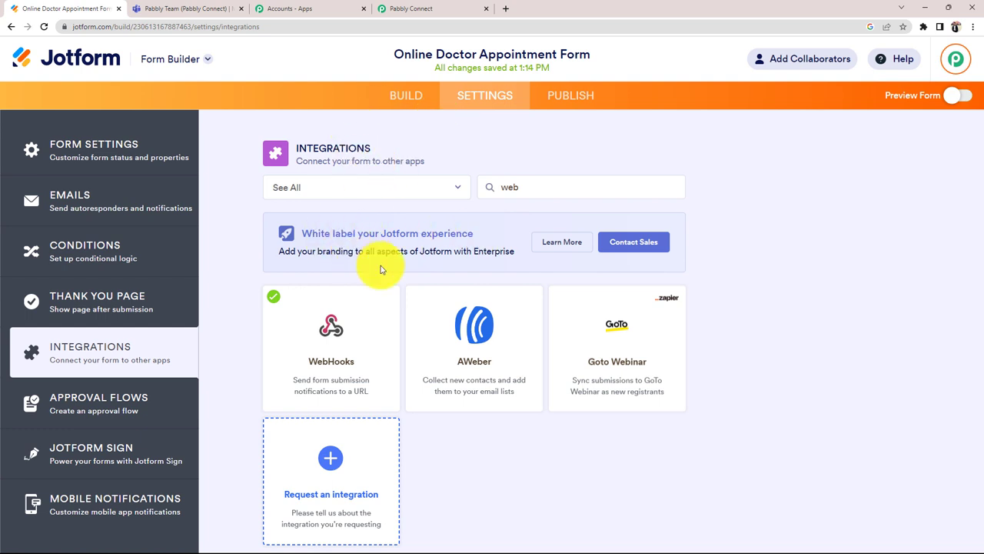
Copy the published Online Doctor Appointment Form's direct link and open the form in a new browser tab
click(569, 97)
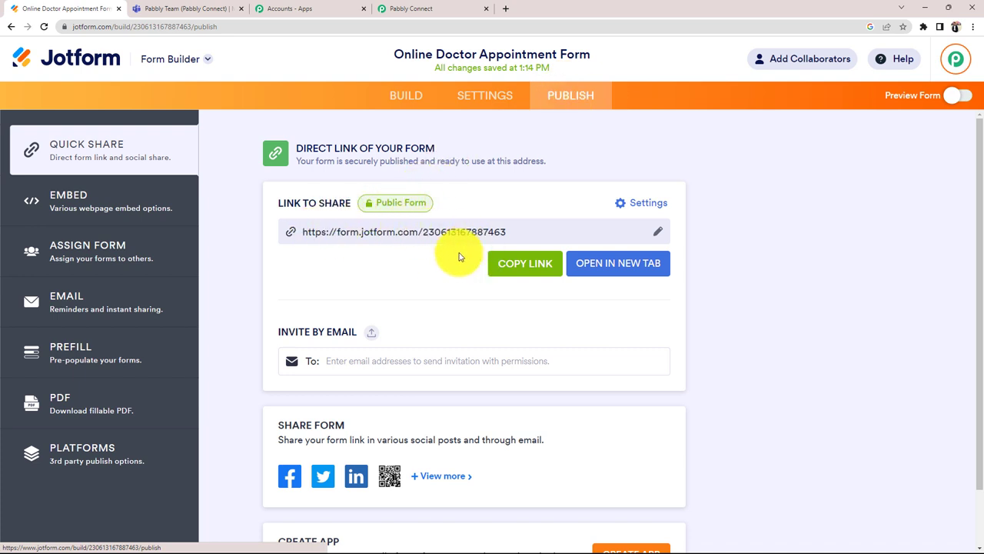
click(526, 266)
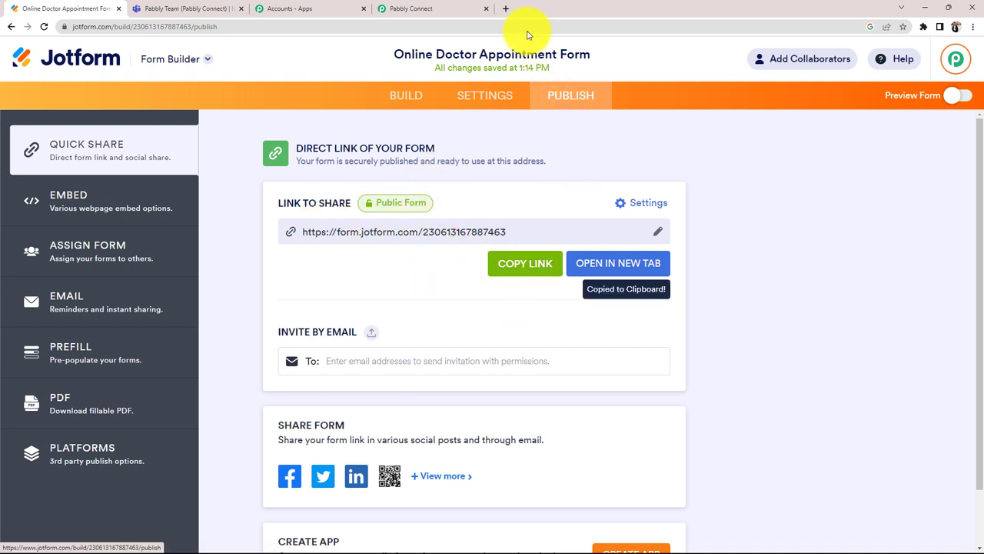
click(502, 9)
right_click(420, 235)
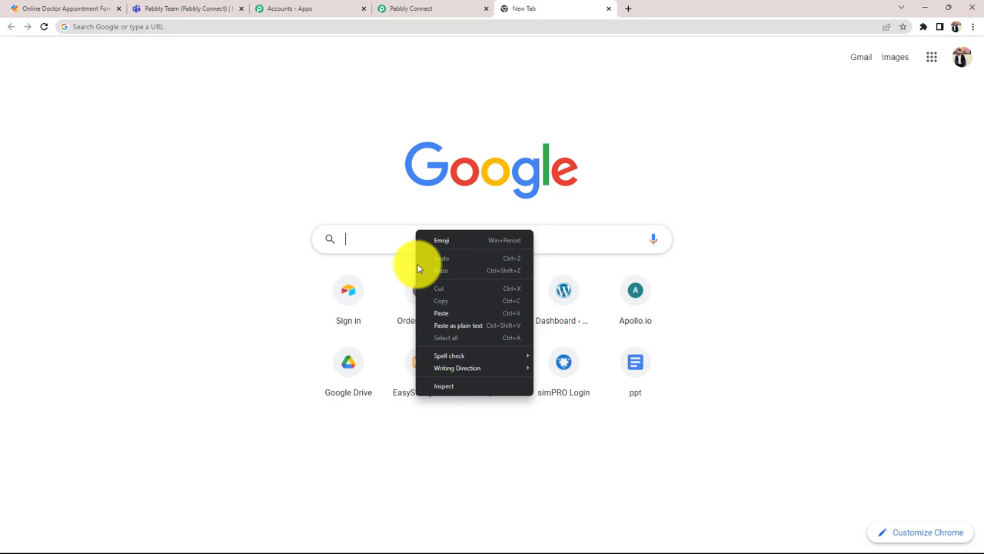
click(429, 308)
click(527, 267)
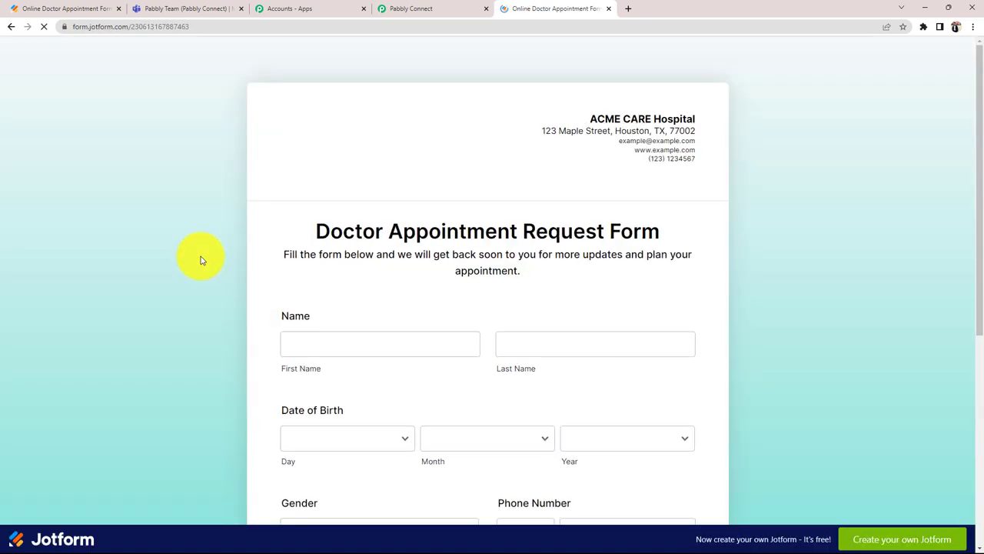
scroll(286, 368, down, 2)
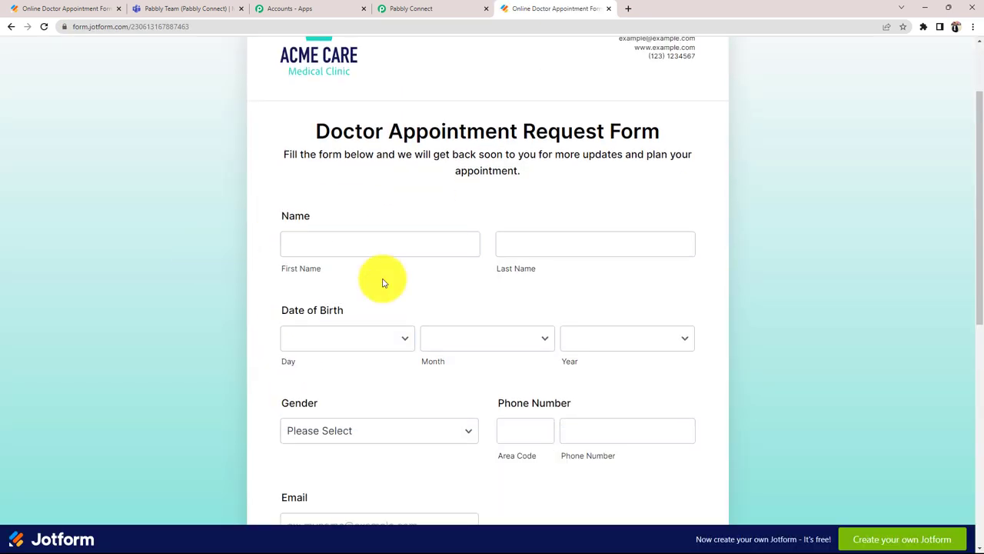
Switch to Pabbly Connect and read the JotForm trigger's note about making a test submission for its webhook URL
click(431, 9)
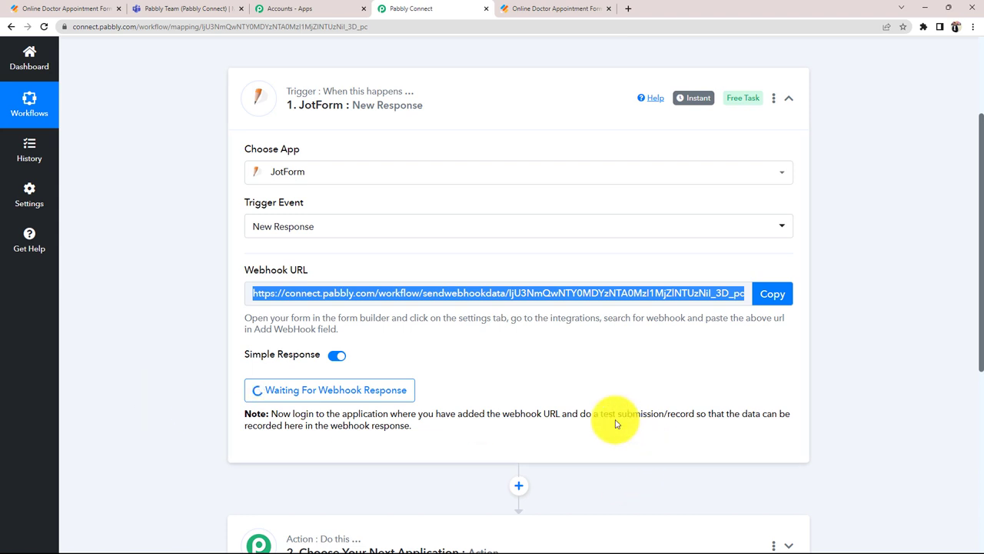
drag(606, 415, 668, 414)
click(574, 8)
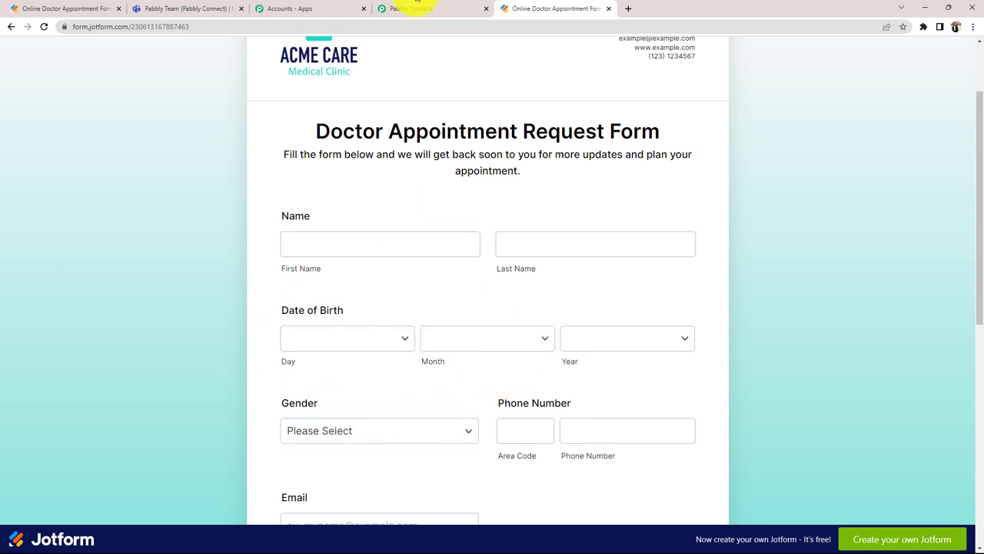
click(415, 8)
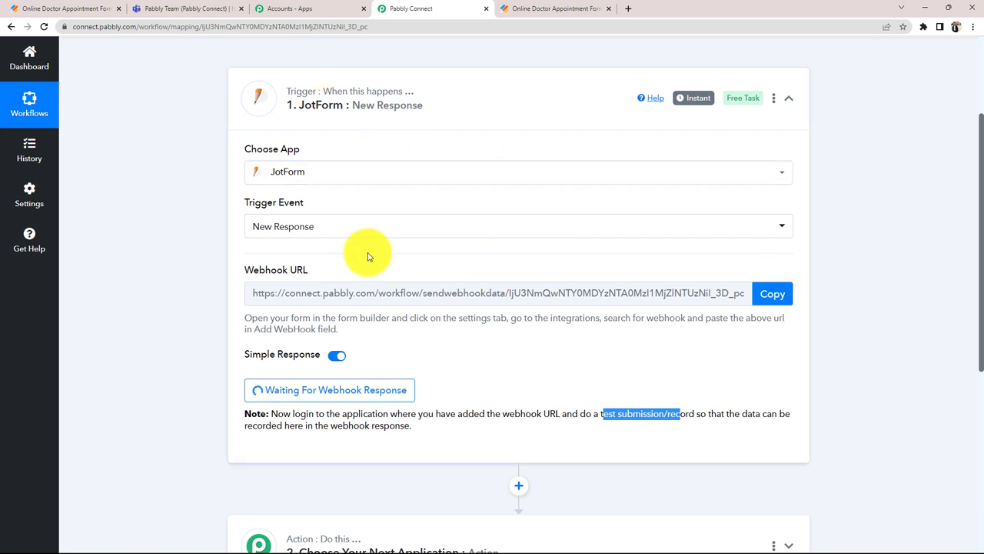
click(260, 270)
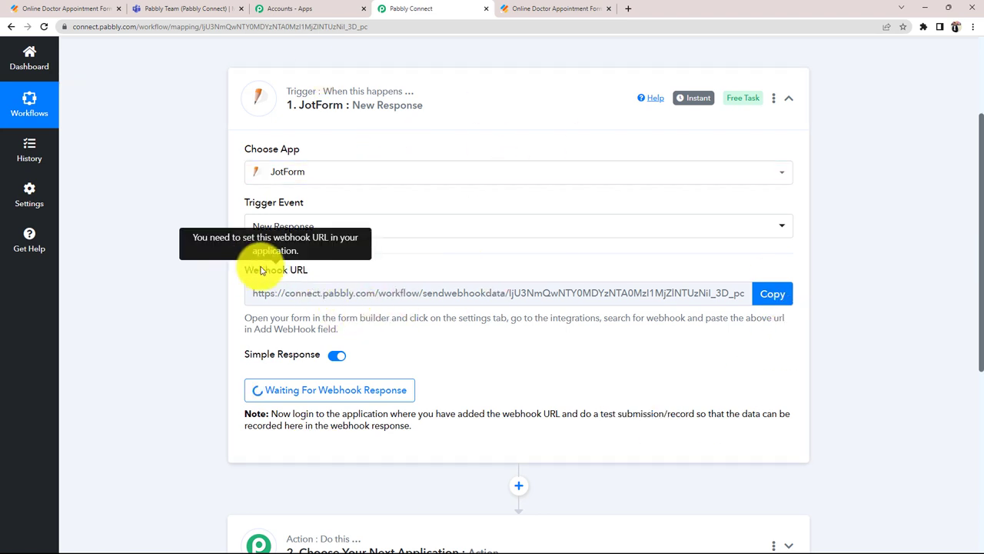
Switch to the live appointment form and fill in the patient's first name, last name and full date of birth
click(554, 8)
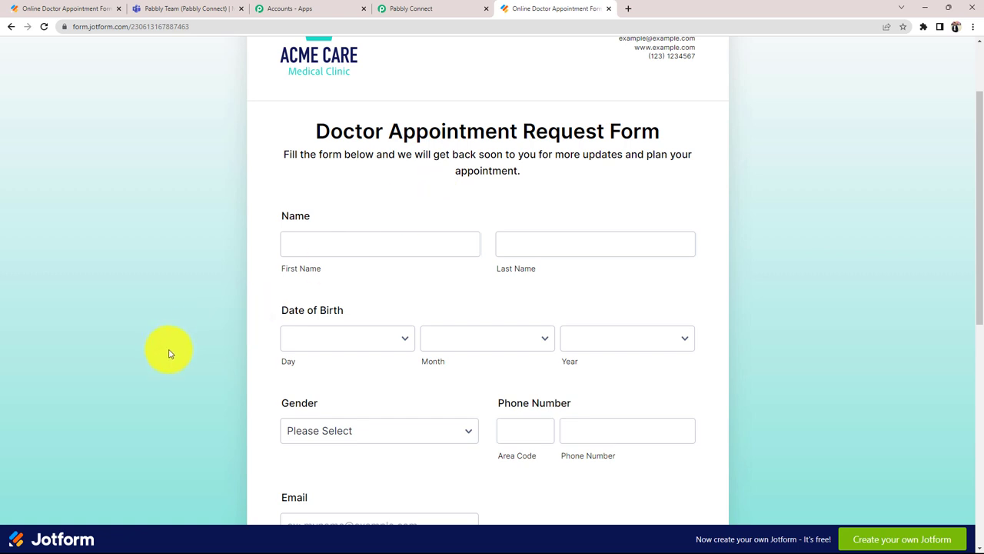
scroll(170, 353, down, 2)
click(301, 141)
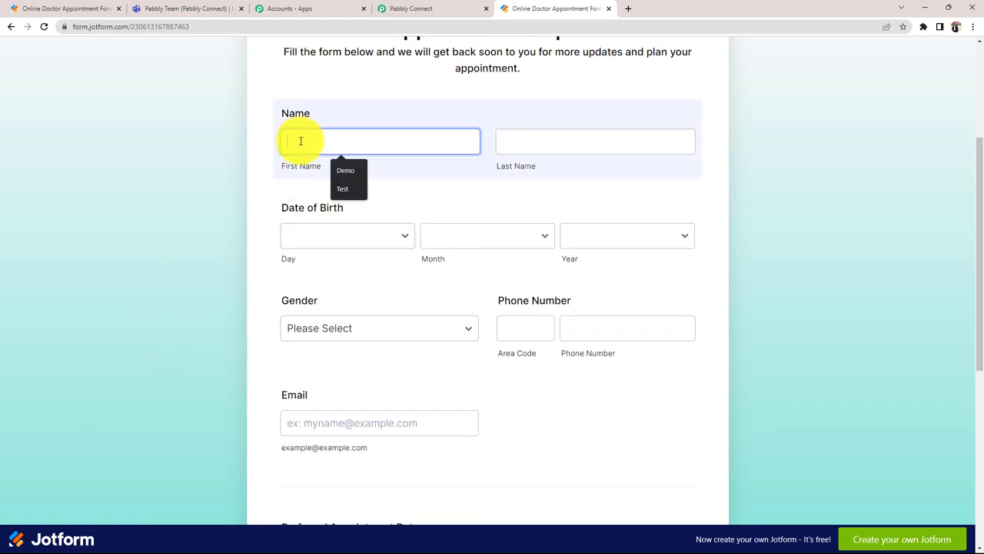
click(345, 170)
click(531, 144)
click(567, 170)
click(346, 235)
click(296, 359)
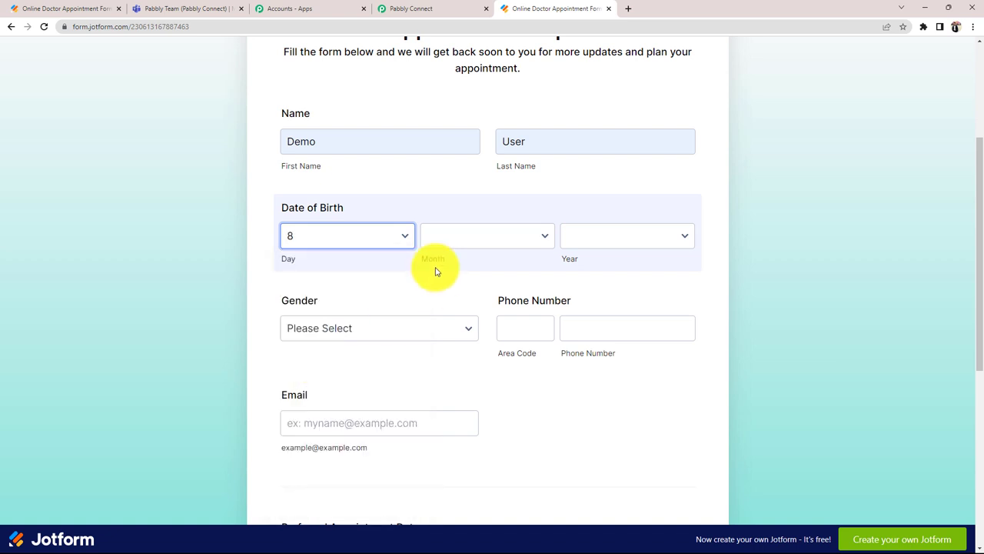
click(435, 238)
click(435, 307)
click(584, 236)
click(577, 370)
Set the gender to Male and fill in the patient's phone number and email address
click(384, 329)
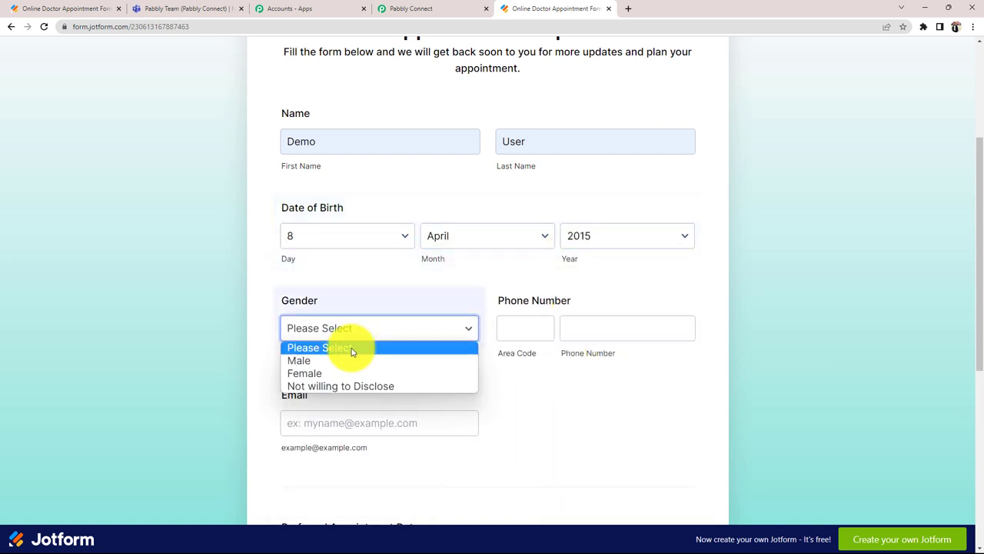
click(298, 360)
click(525, 328)
click(608, 329)
click(625, 368)
scroll(208, 363, down, 2)
click(361, 321)
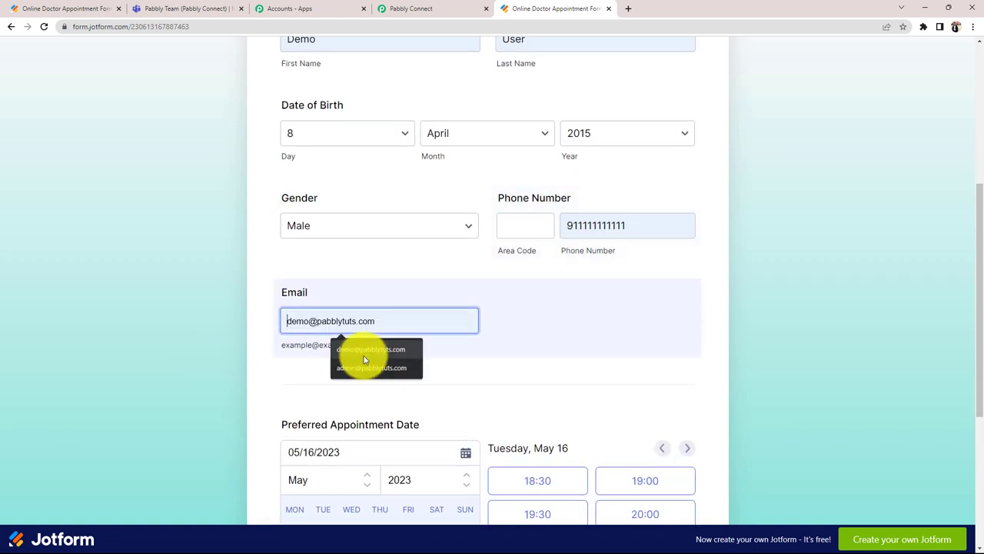
click(365, 358)
Choose the 25 May 2023 appointment slot at 09:30 and submit the form
scroll(187, 386, down, 4)
click(379, 335)
scroll(584, 270, down, 1)
click(535, 274)
click(490, 453)
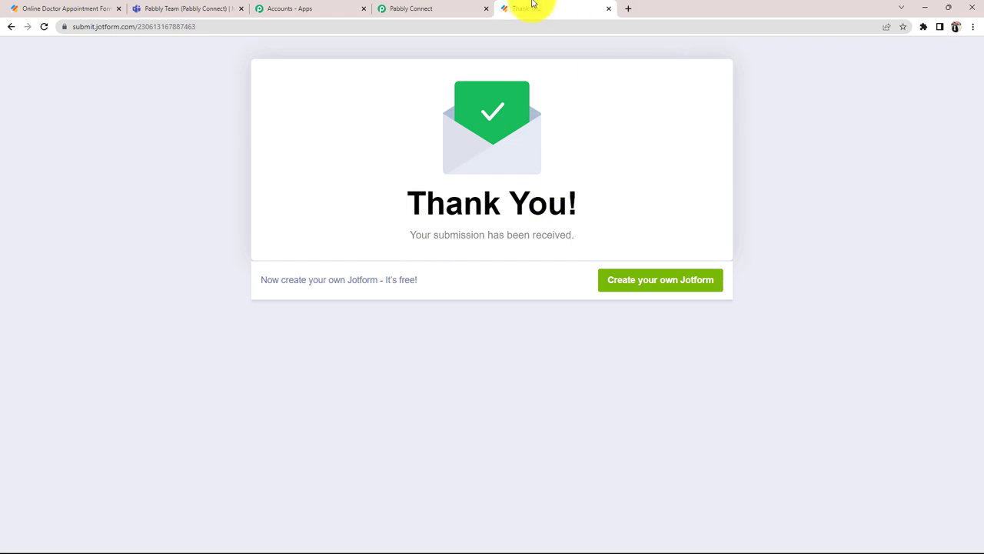
Switch to Pabbly Connect and check the date and name fields in the JotForm trigger's received response
click(454, 8)
scroll(77, 330, down, 1)
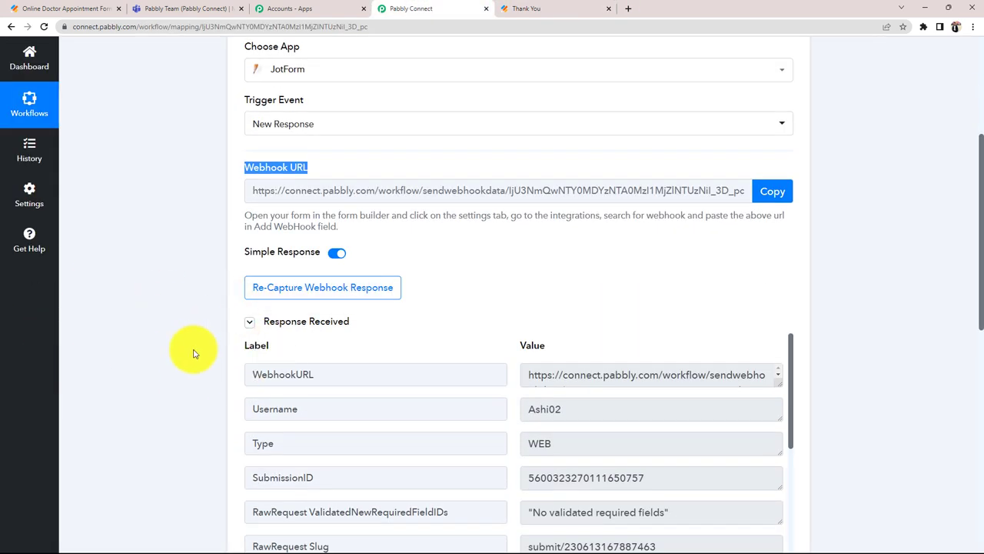
scroll(582, 433, down, 1)
scroll(518, 377, up, 1)
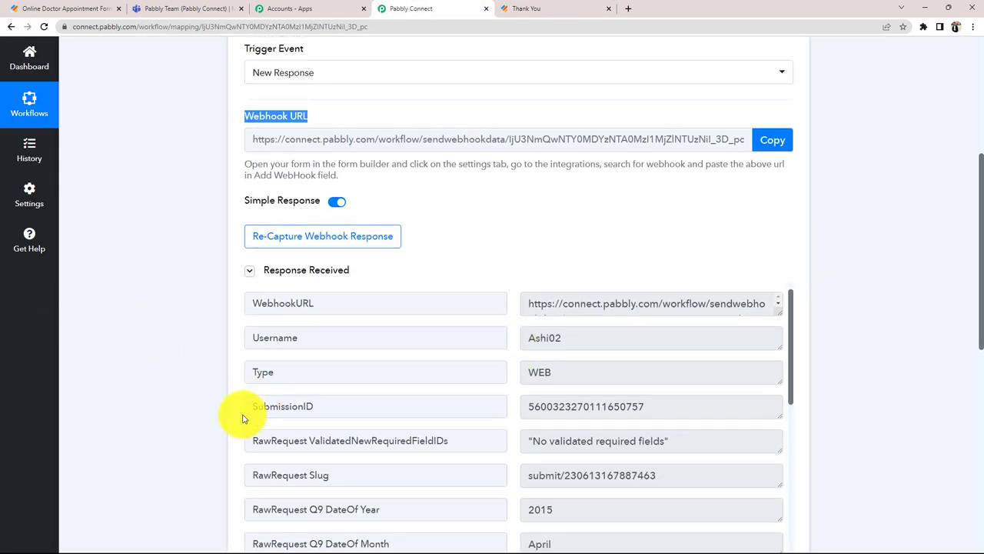
scroll(242, 418, down, 1)
scroll(263, 451, down, 2)
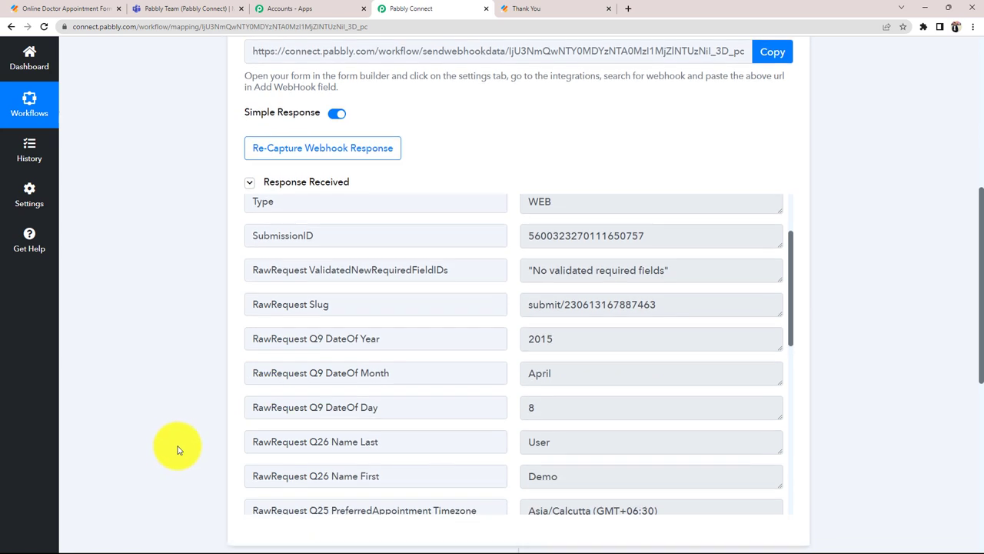
double_click(565, 394)
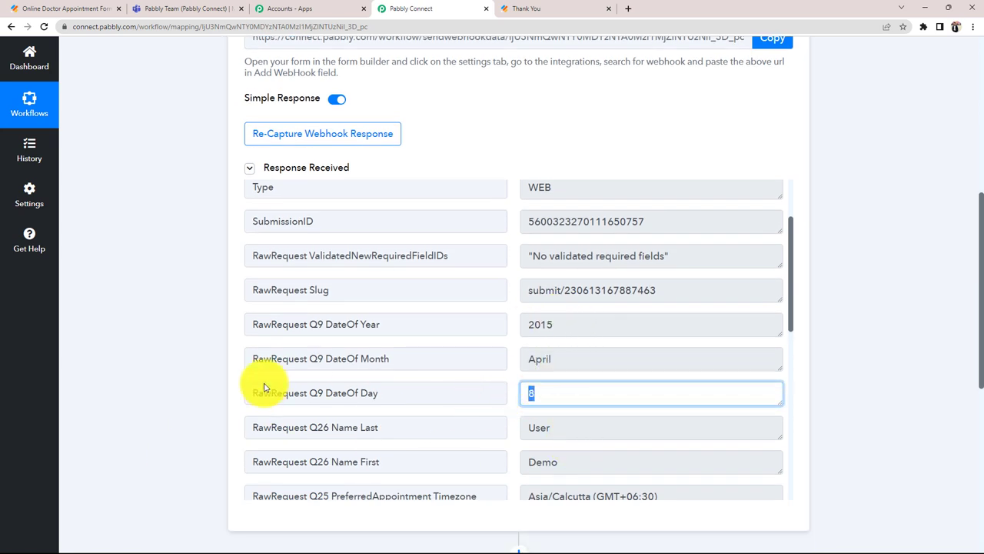
double_click(578, 456)
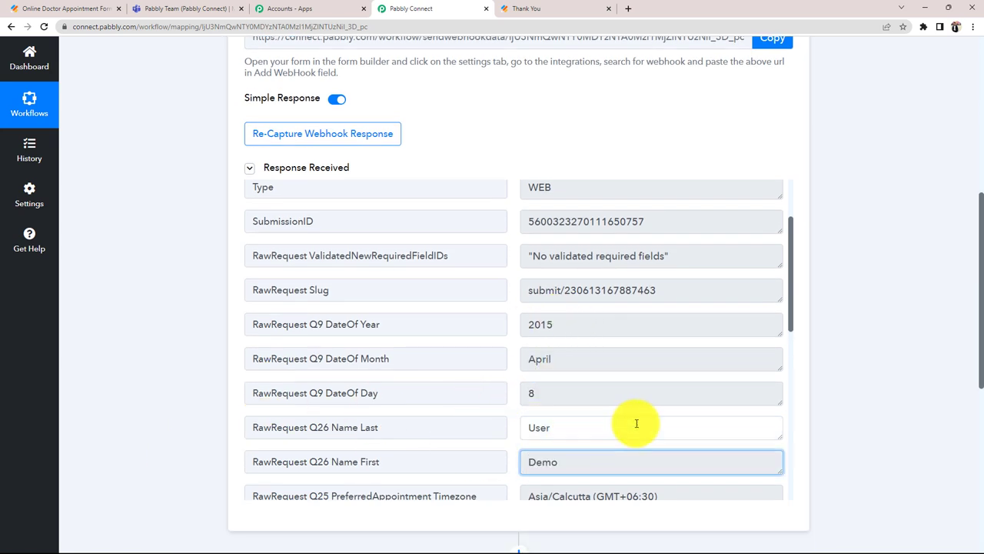
double_click(567, 419)
Check the email, preferred appointment date and form title in the received response and review the trigger's Instant label
scroll(562, 418, down, 3)
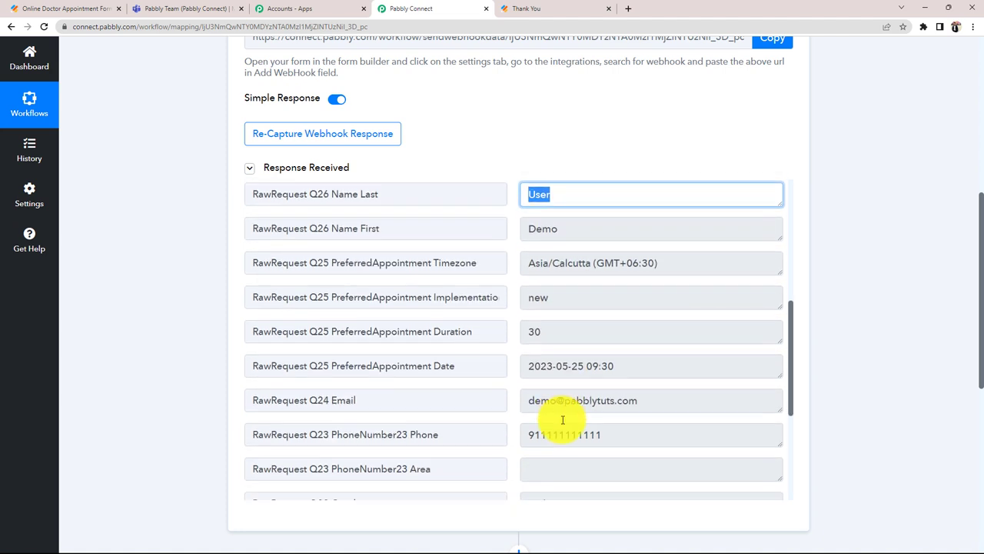
double_click(642, 408)
drag(674, 377, 485, 377)
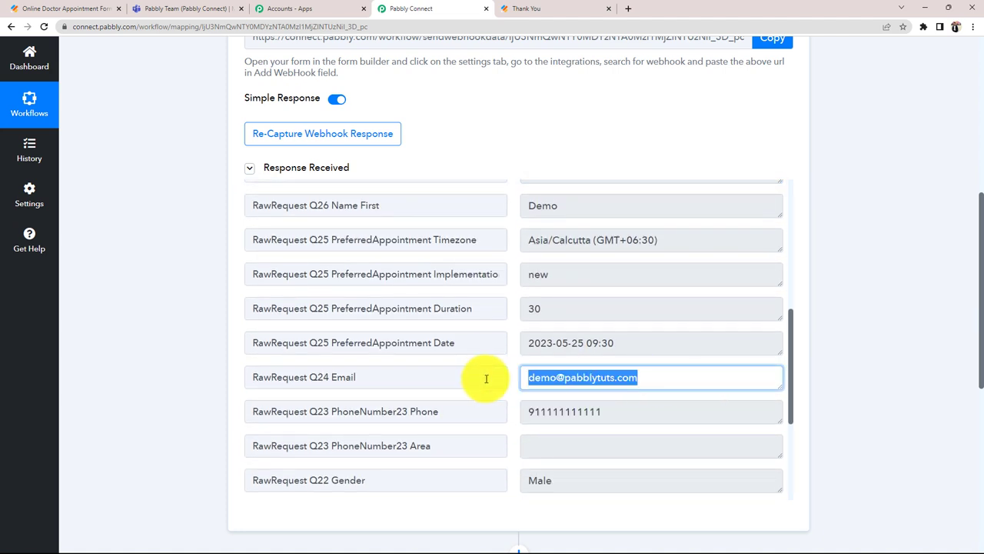
drag(641, 343, 523, 340)
scroll(558, 387, down, 3)
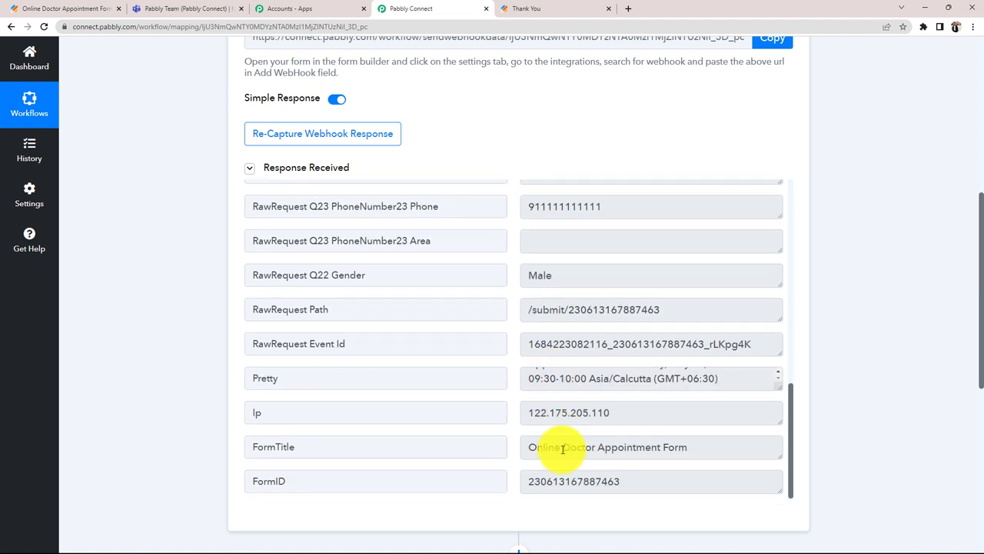
scroll(546, 446, down, 1)
drag(528, 444, 702, 446)
scroll(431, 400, down, 1)
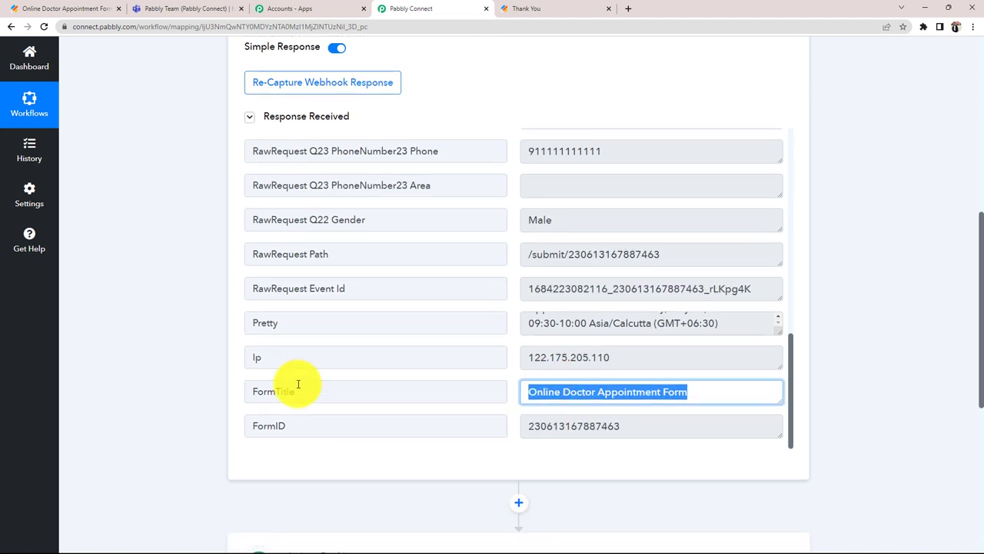
scroll(226, 377, up, 5)
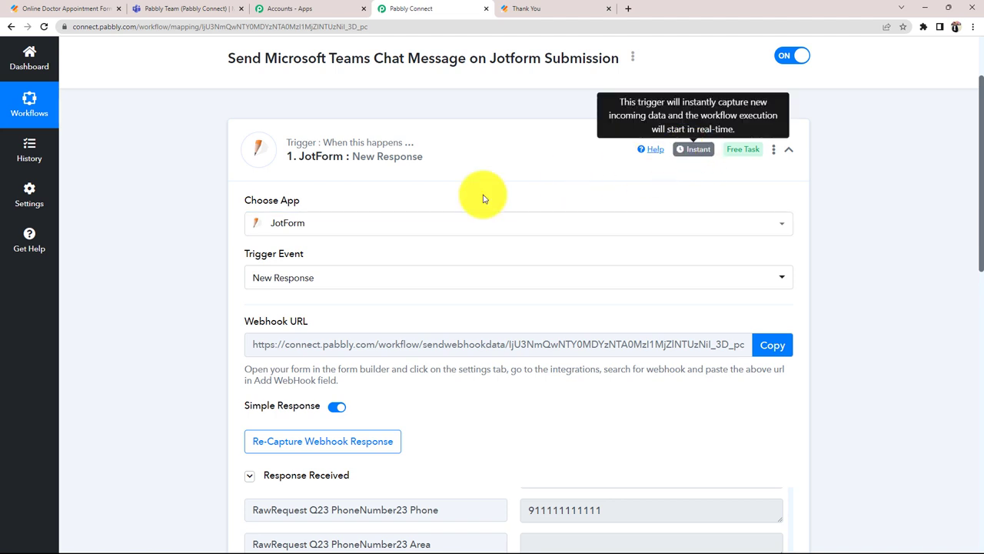
scroll(200, 348, up, 1)
Search the apps for "micro" and set Microsoft Teams as the app for the workflow's action step
scroll(200, 347, down, 12)
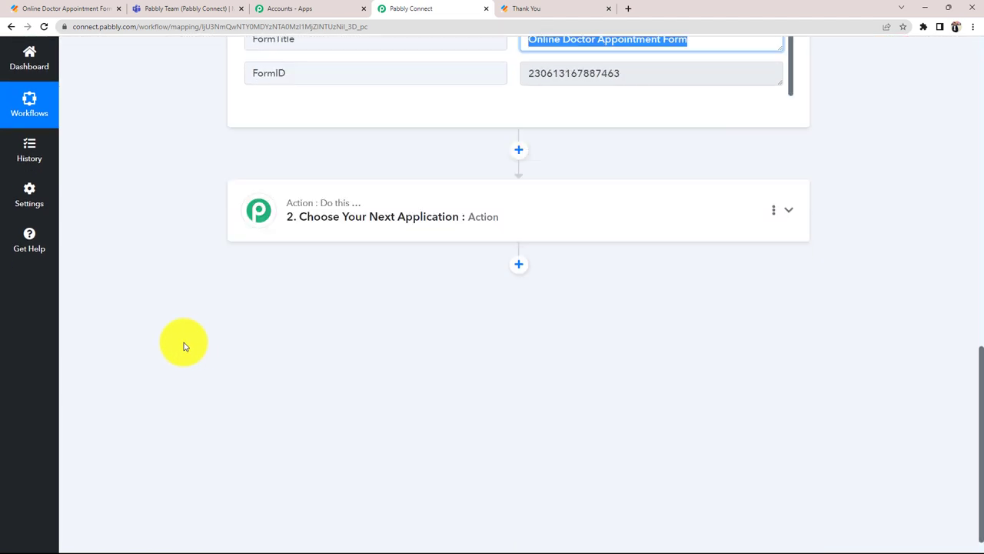
click(329, 221)
scroll(97, 330, down, 1)
click(265, 224)
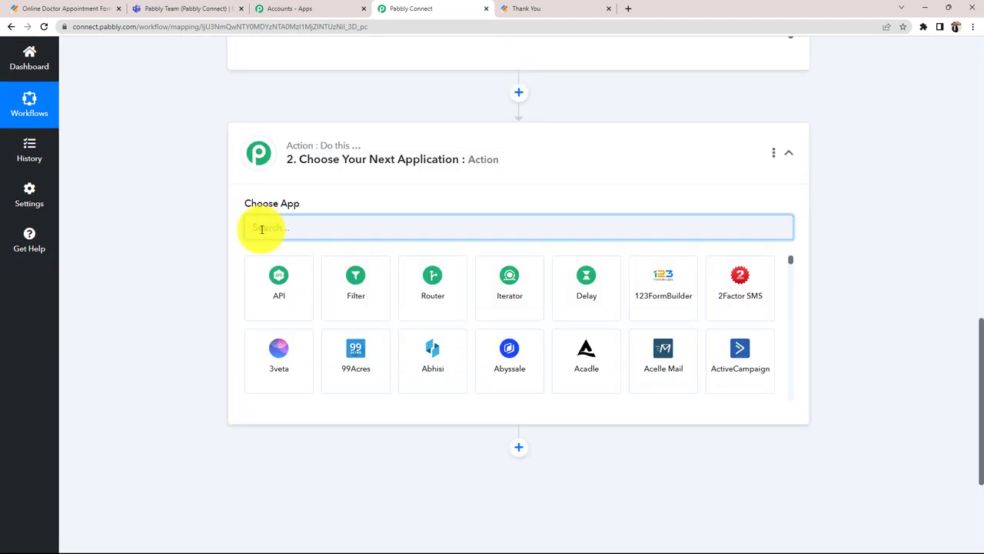
text(micro)
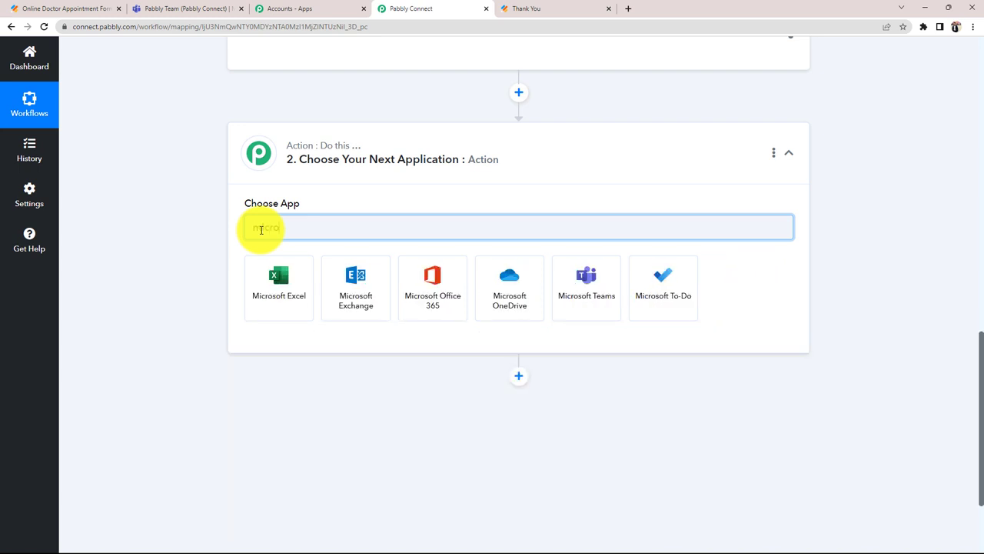
click(584, 278)
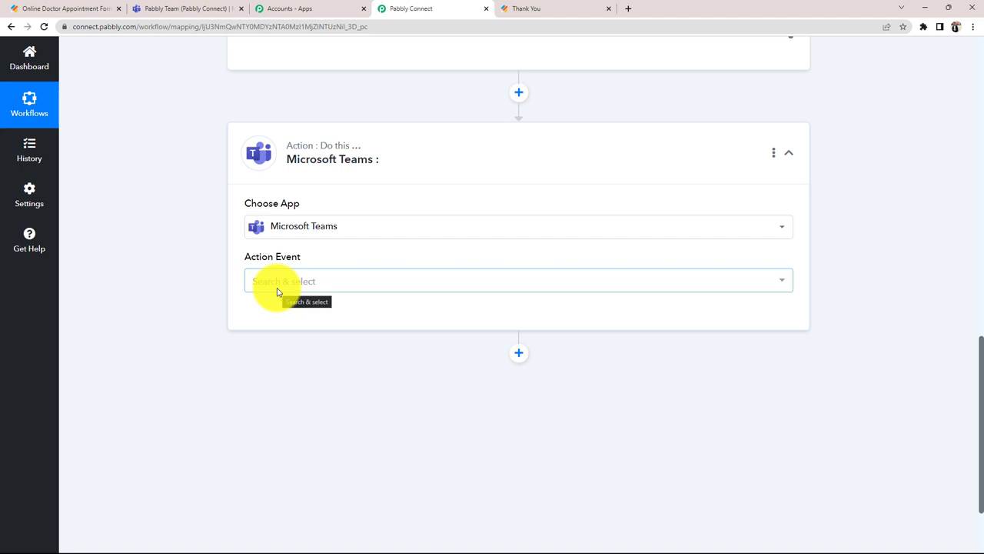
scroll(259, 312, up, 1)
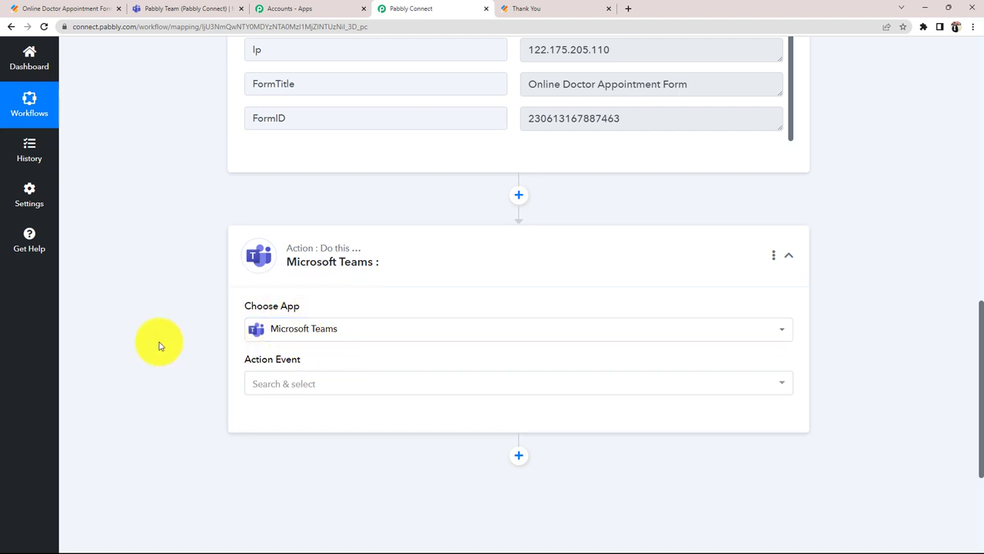
Set the Microsoft Teams action event to Send Message in a Channel
scroll(231, 353, down, 1)
click(263, 333)
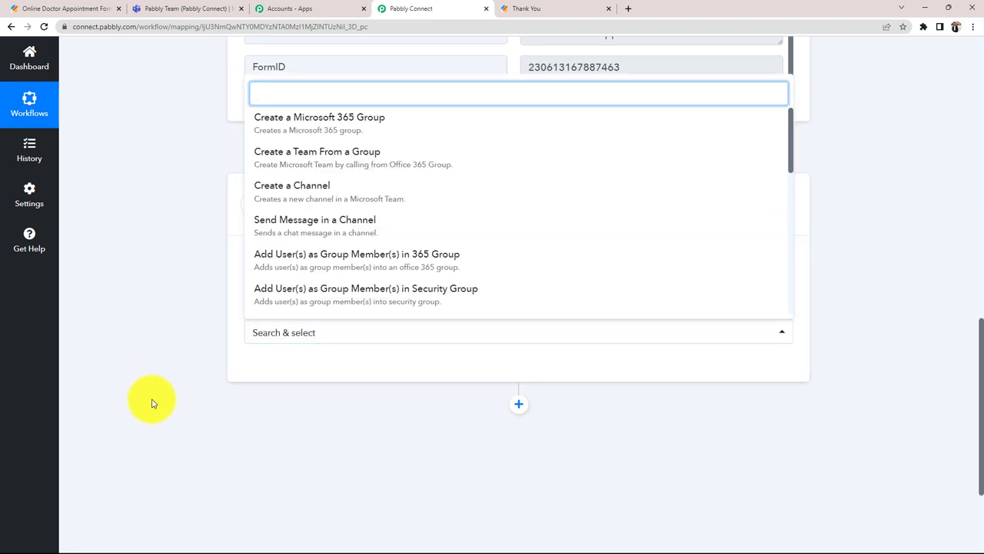
click(310, 225)
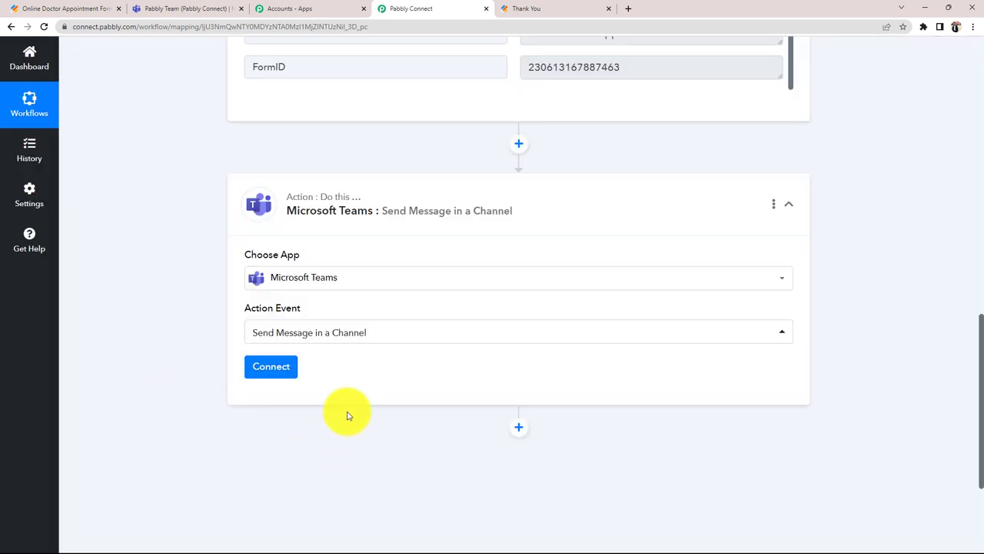
Add a new Microsoft Teams connection, consent on behalf of the organization and accept the permissions Pabbly Connect requests
click(268, 368)
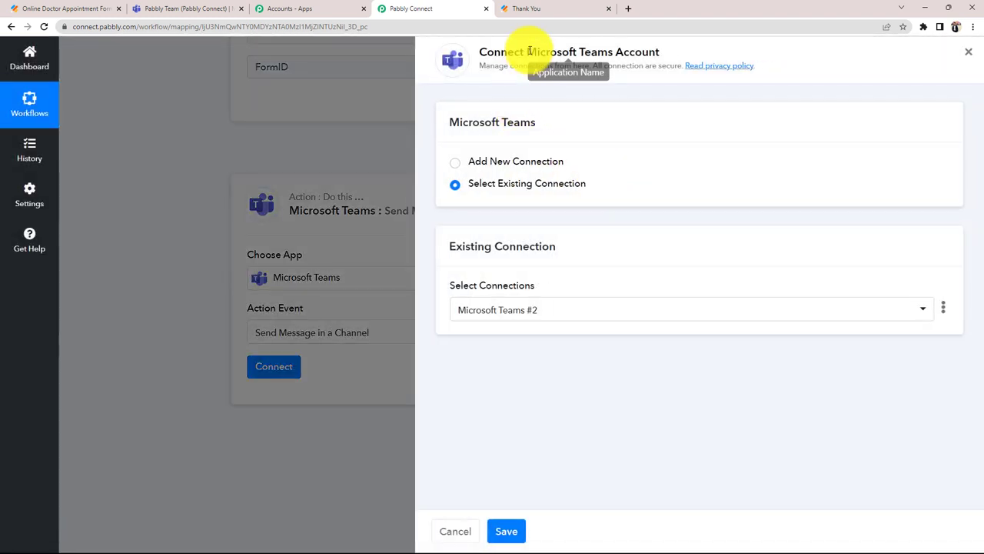
drag(527, 52, 670, 54)
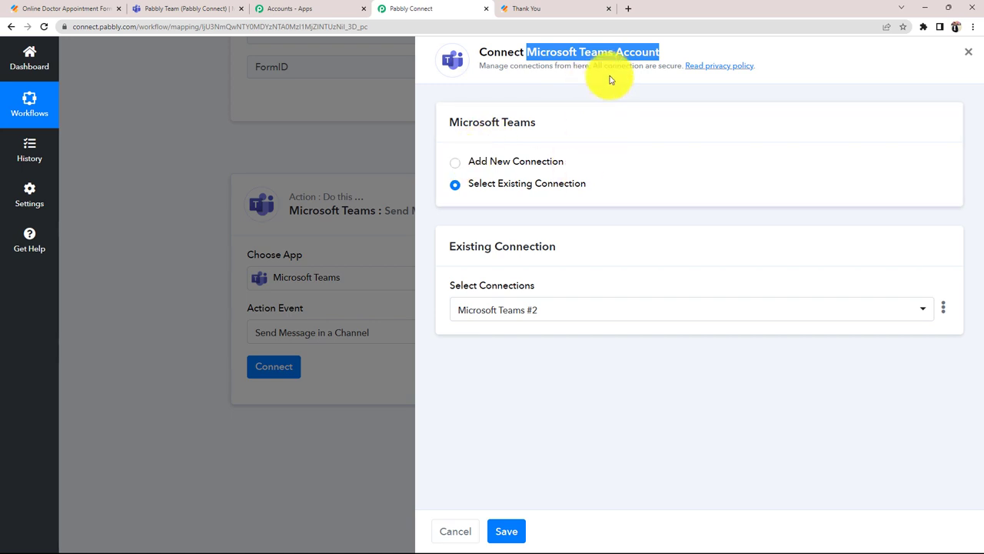
click(456, 162)
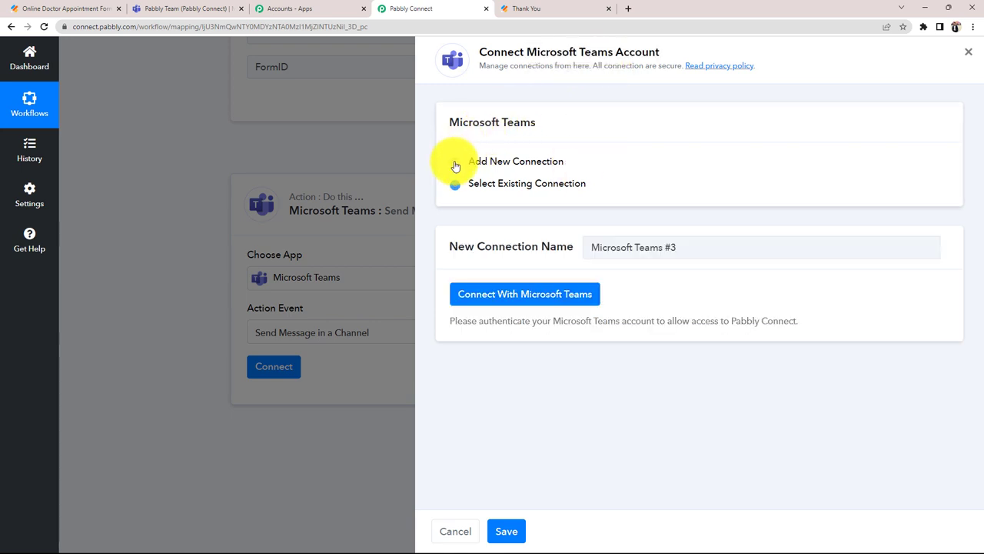
click(482, 296)
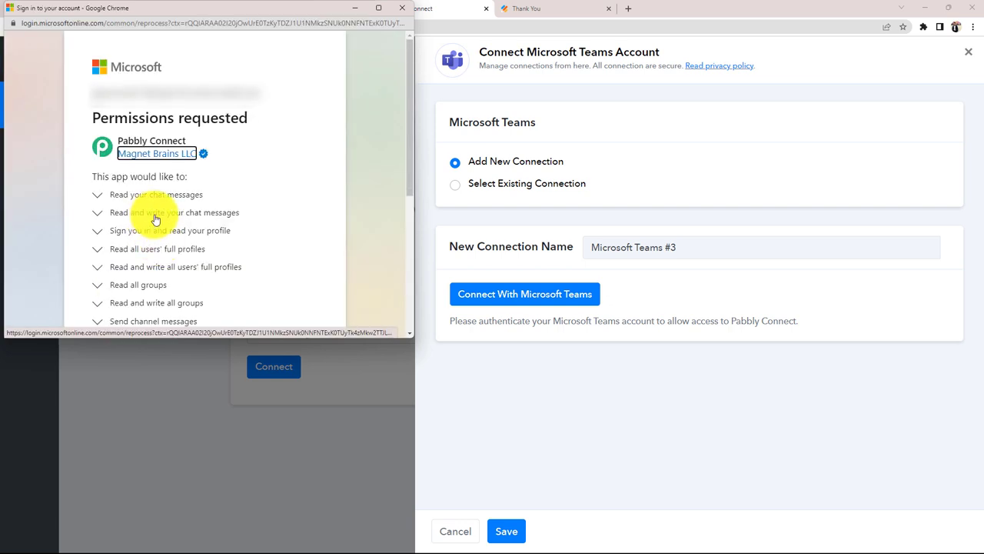
scroll(274, 158, down, 5)
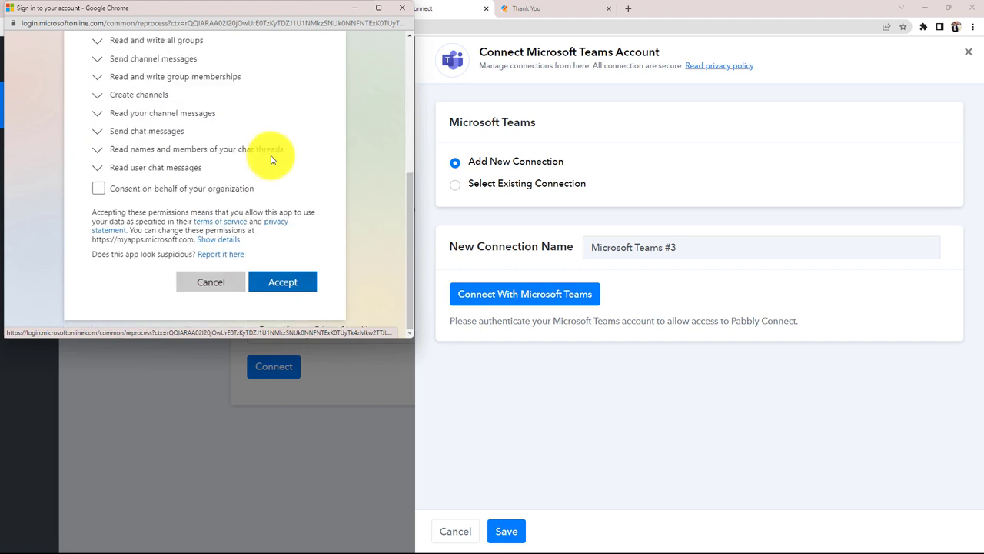
click(99, 189)
click(290, 318)
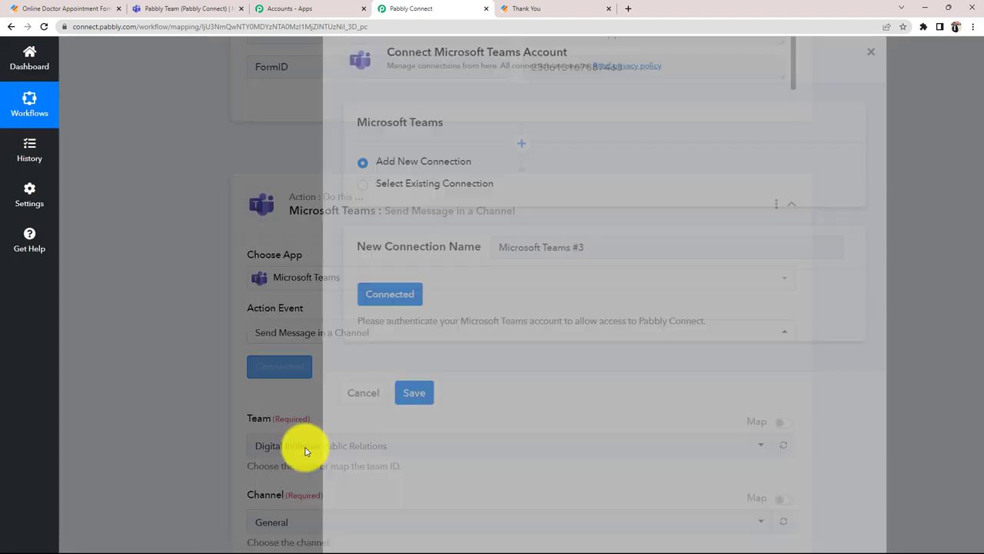
Review the action's team, channel and message fields and check the Pabbly Connect team's channels in Microsoft Teams
scroll(125, 395, down, 2)
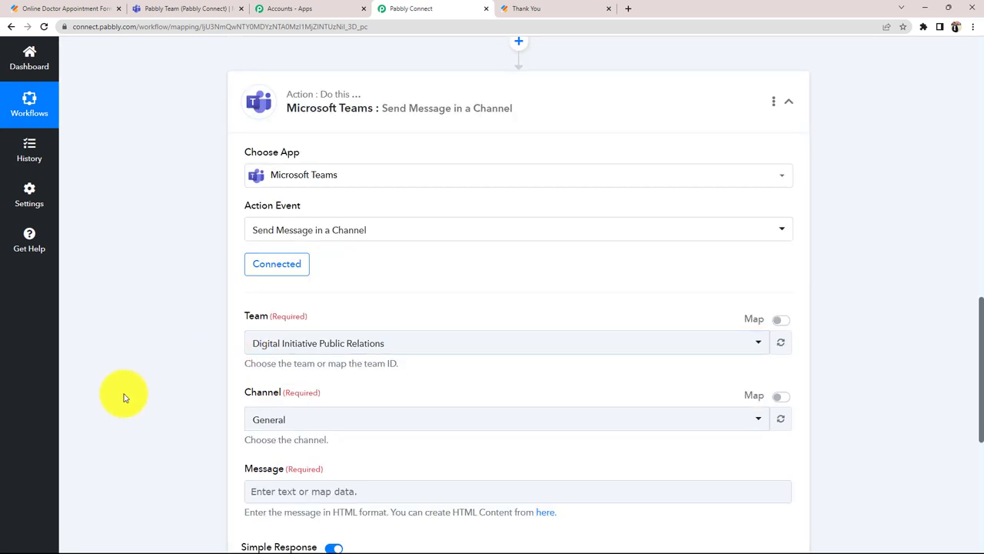
scroll(125, 398, up, 1)
scroll(126, 397, down, 2)
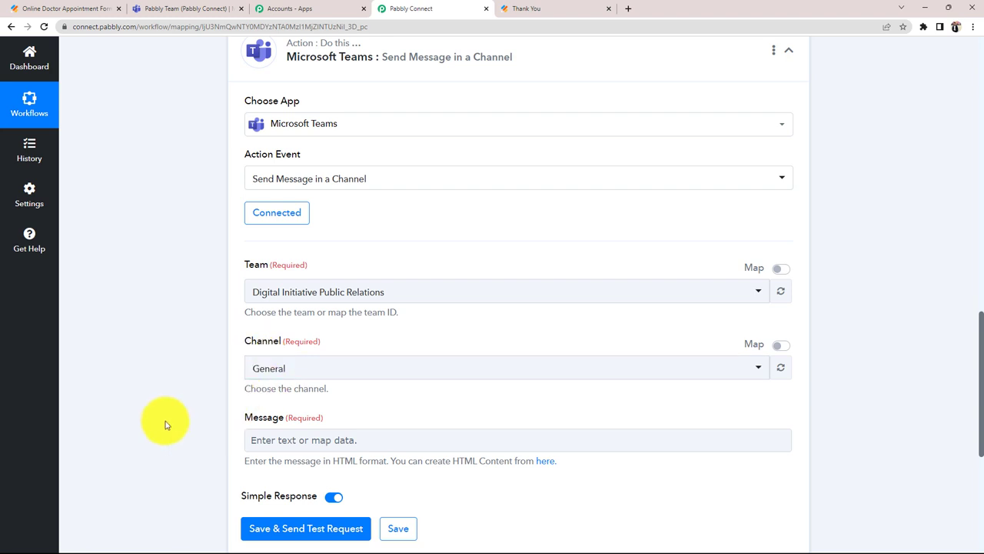
scroll(242, 407, down, 1)
click(265, 392)
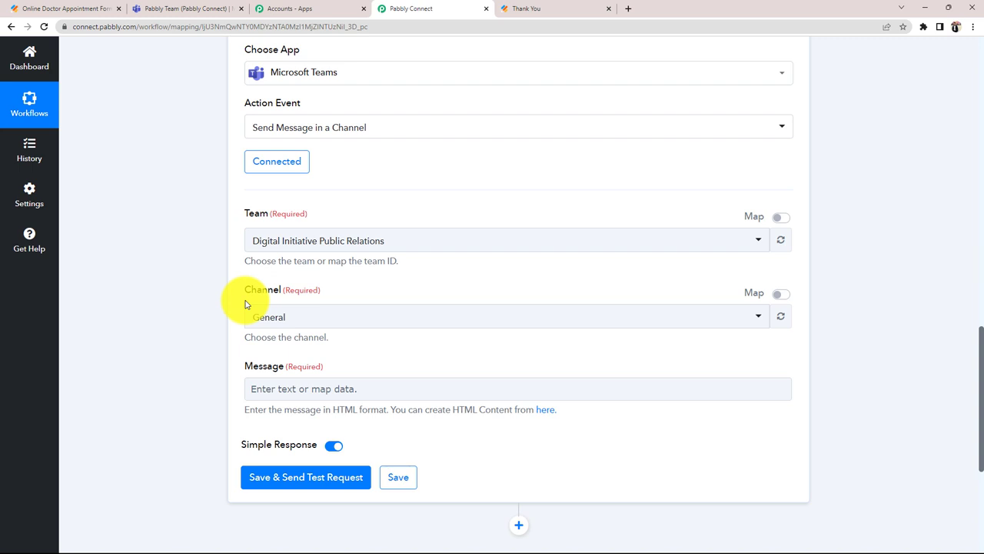
click(154, 9)
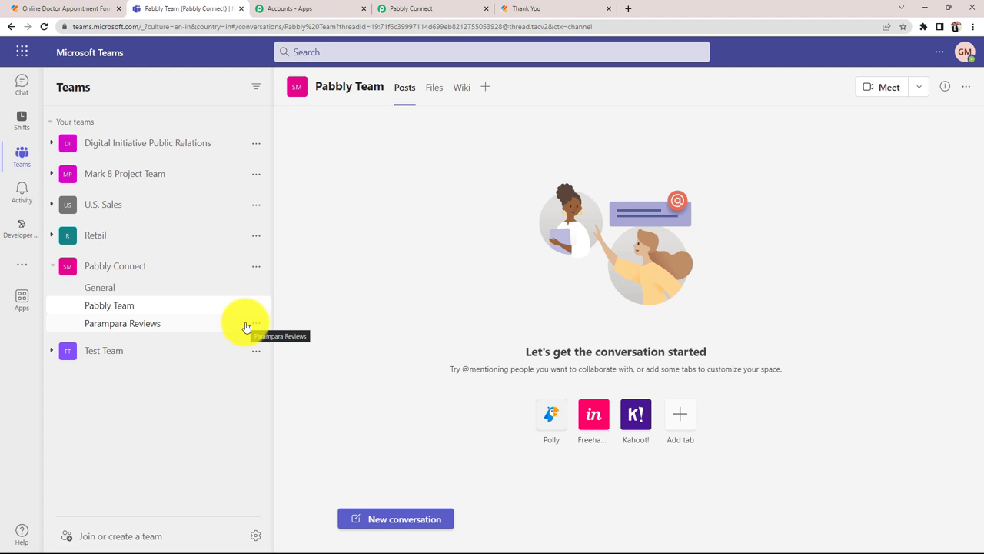
click(100, 267)
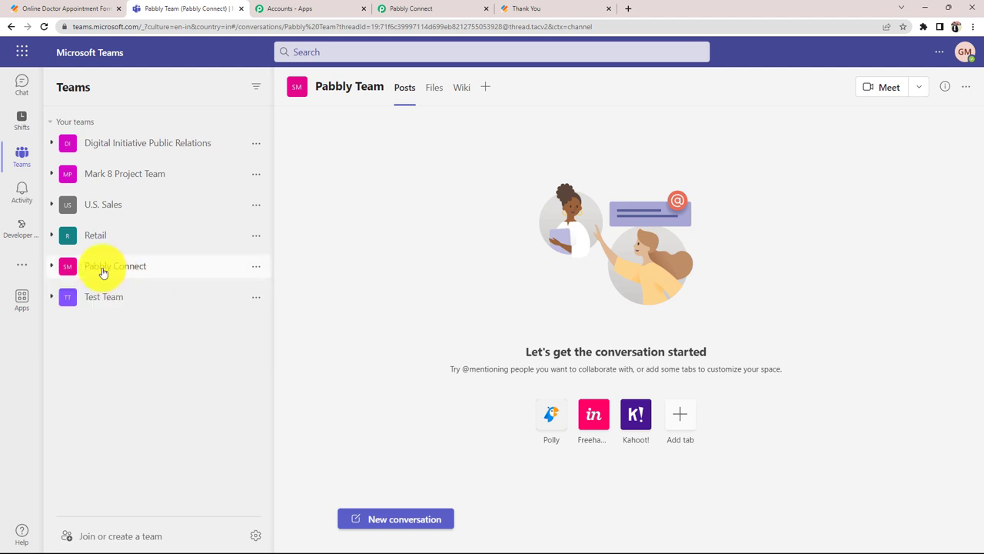
click(114, 270)
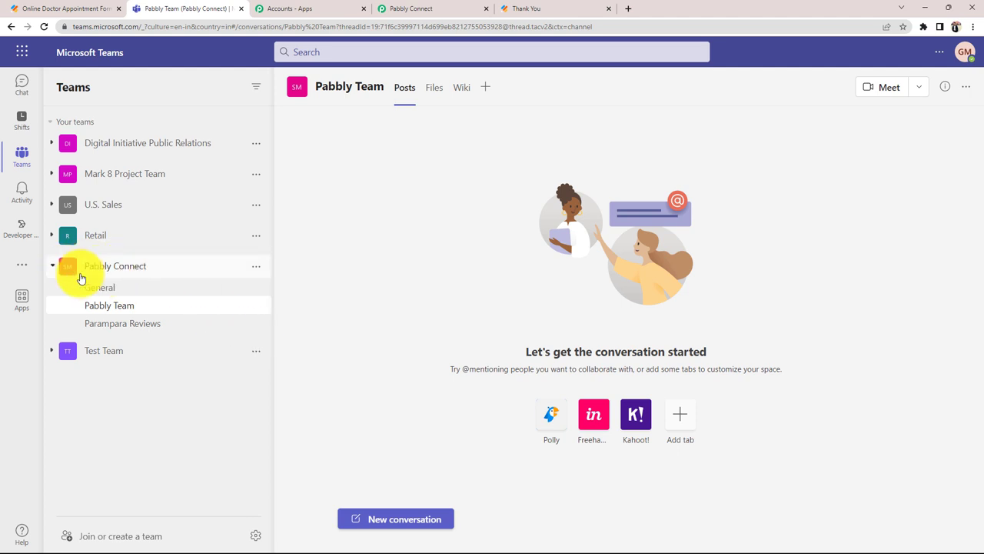
Switch back to Pabbly Connect and set the action's team to Pabbly Connect
click(419, 8)
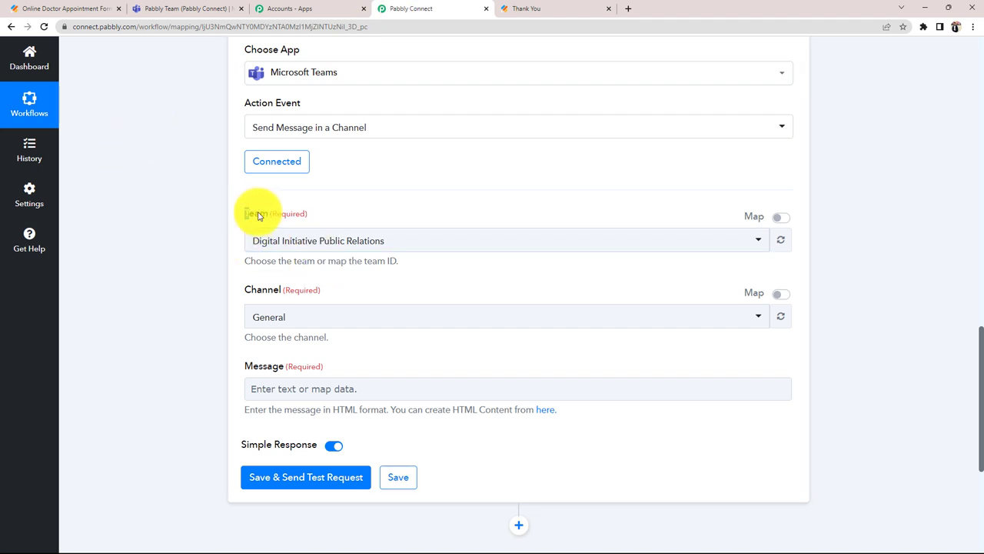
click(286, 241)
click(279, 363)
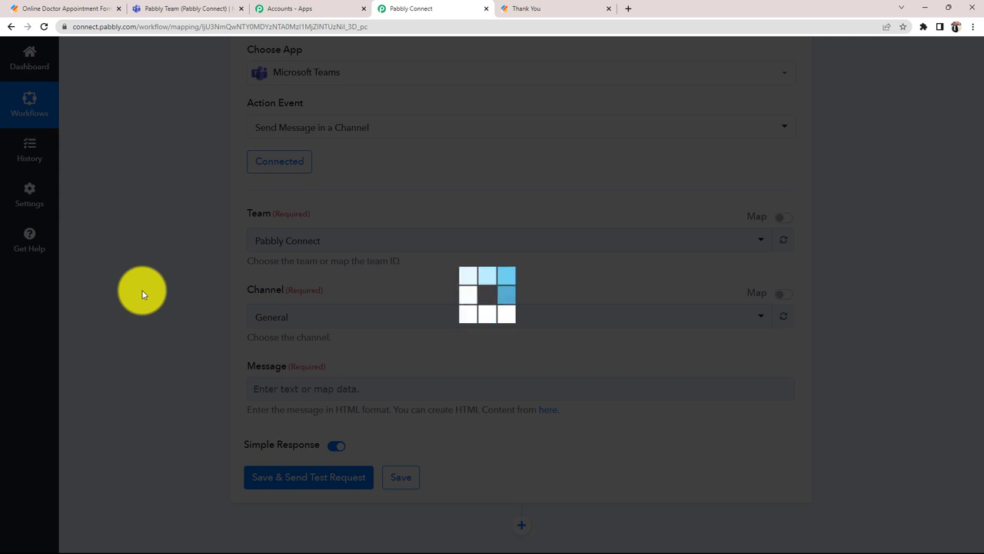
Check the target channel in Microsoft Teams and set the action's channel to Pabbly Team in Pabbly Connect
click(201, 6)
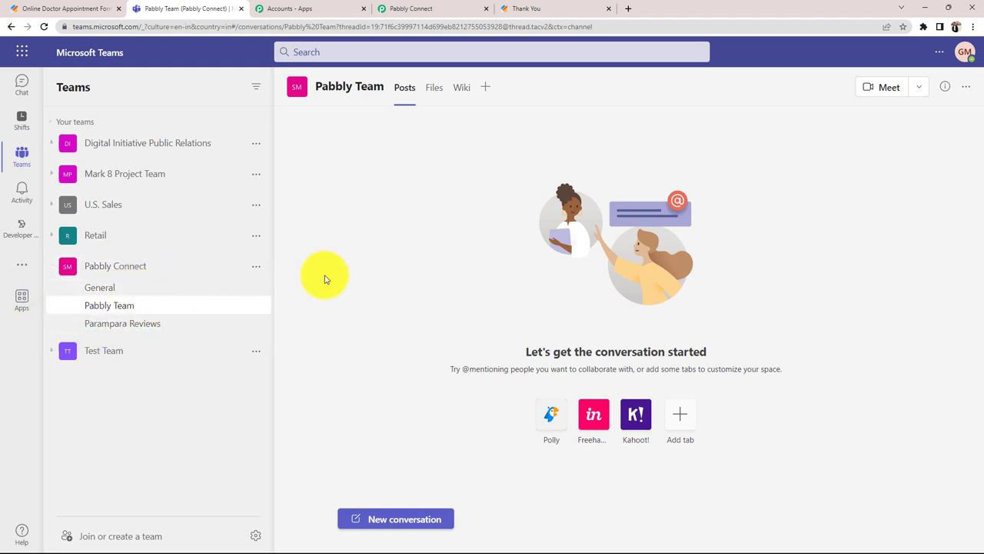
click(416, 7)
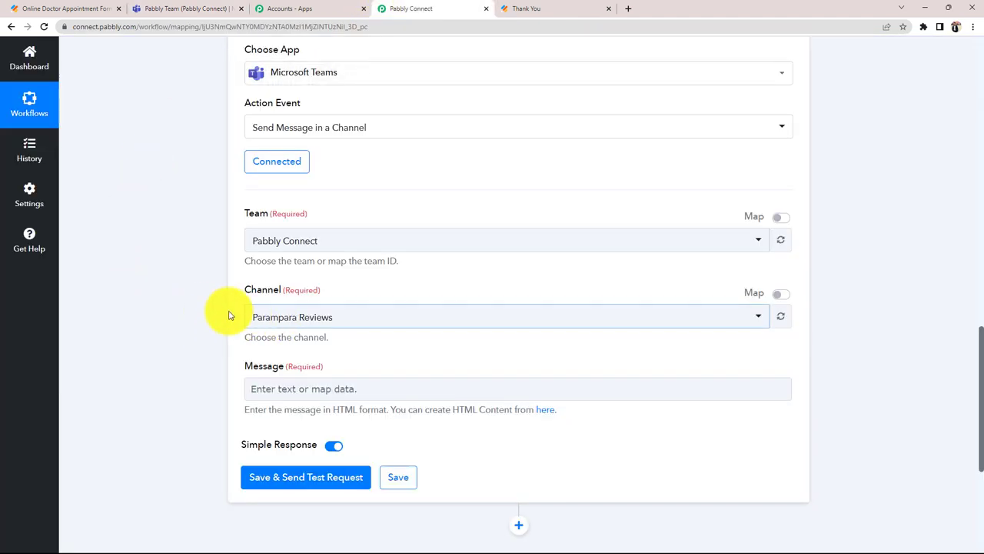
scroll(215, 309, down, 1)
click(277, 264)
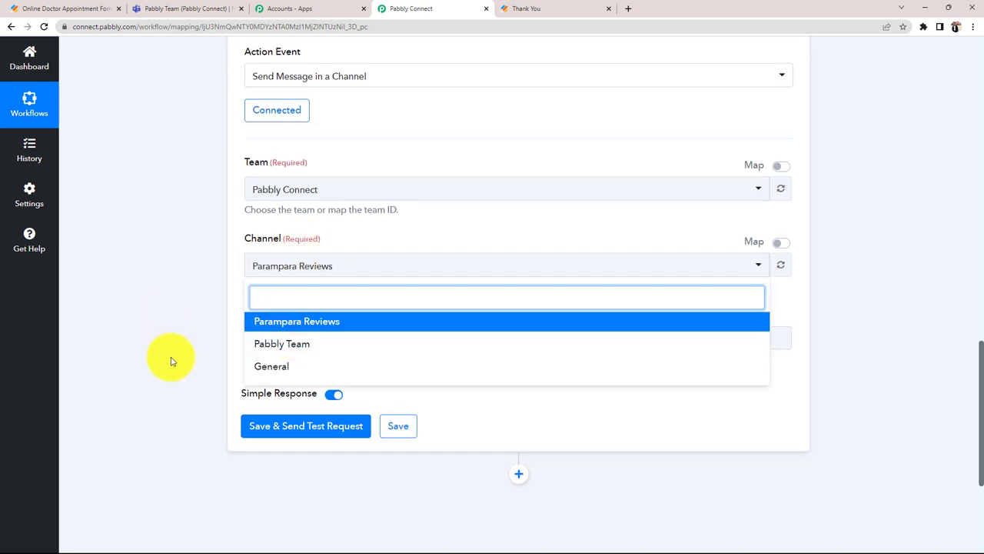
click(279, 347)
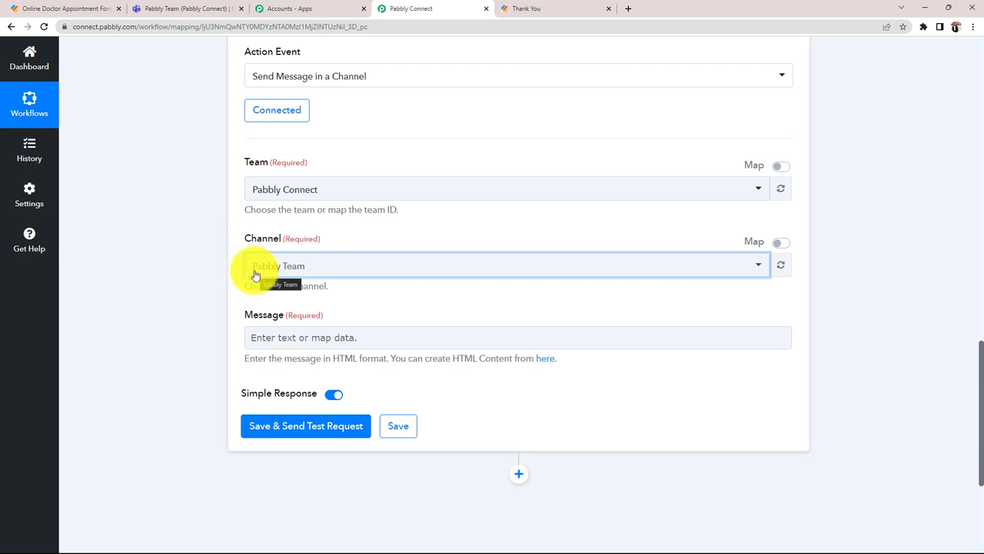
Paste the appointment message template with Name, Email, Dob, Gender, Date & Time and Phone Number labels into the message and review it
scroll(180, 410, down, 1)
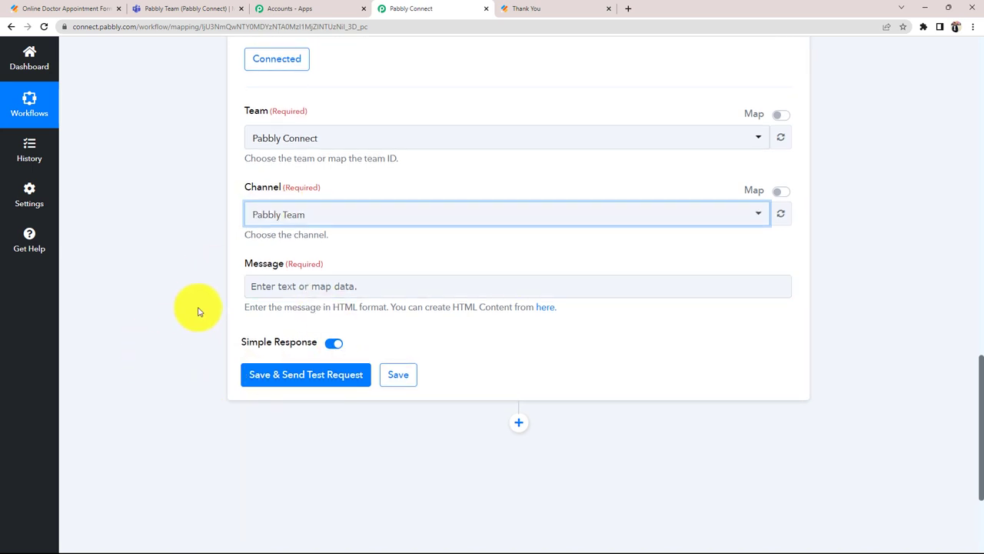
click(340, 290)
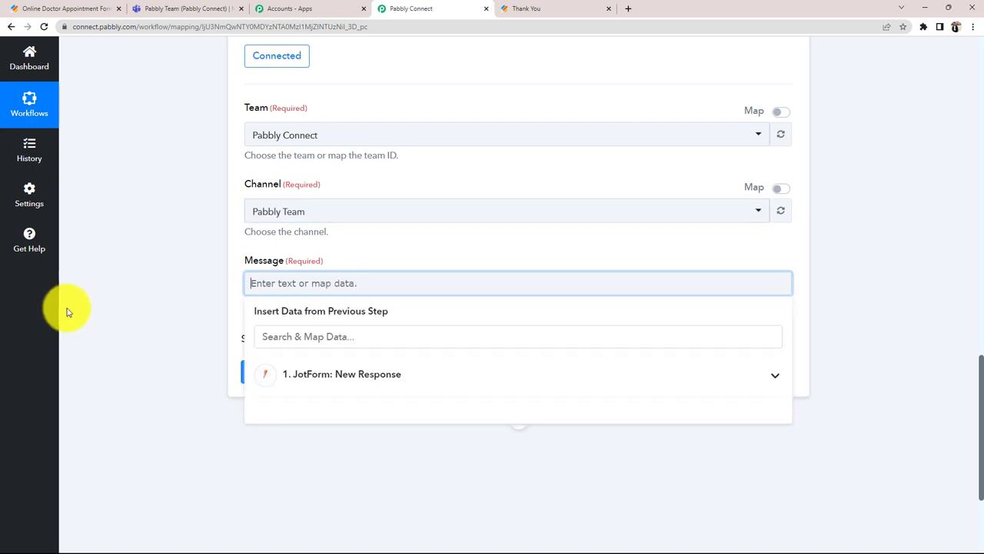
scroll(160, 327, down, 2)
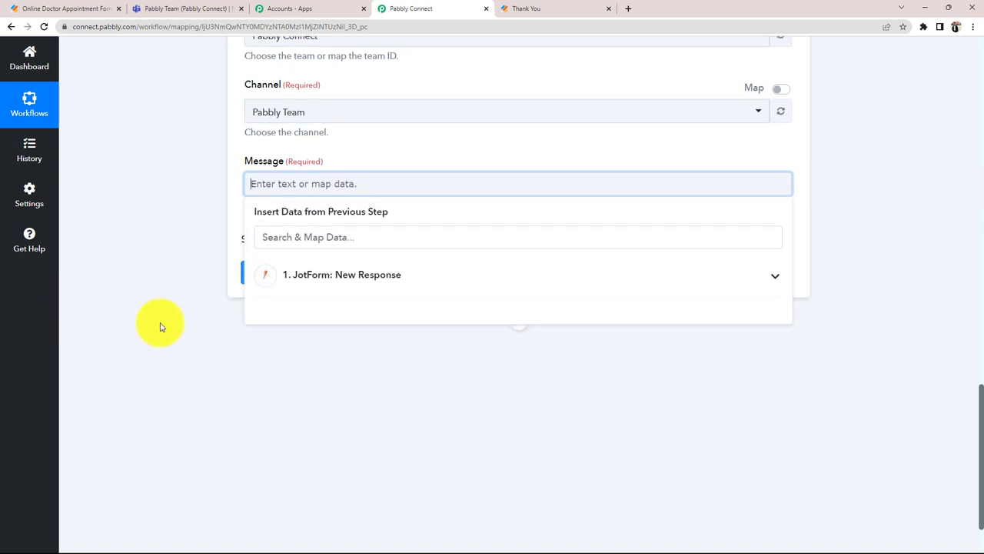
key(ctrl+v)
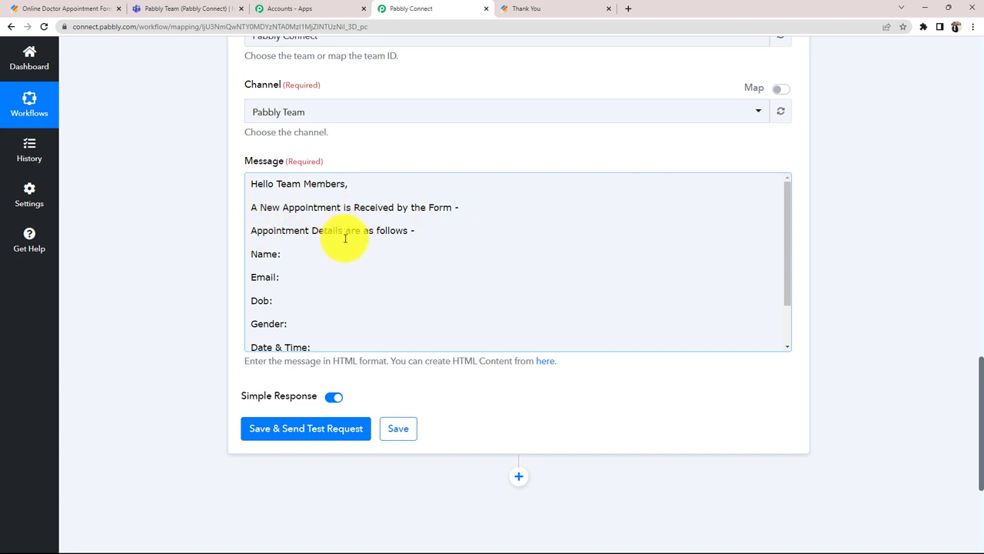
scroll(329, 281, down, 2)
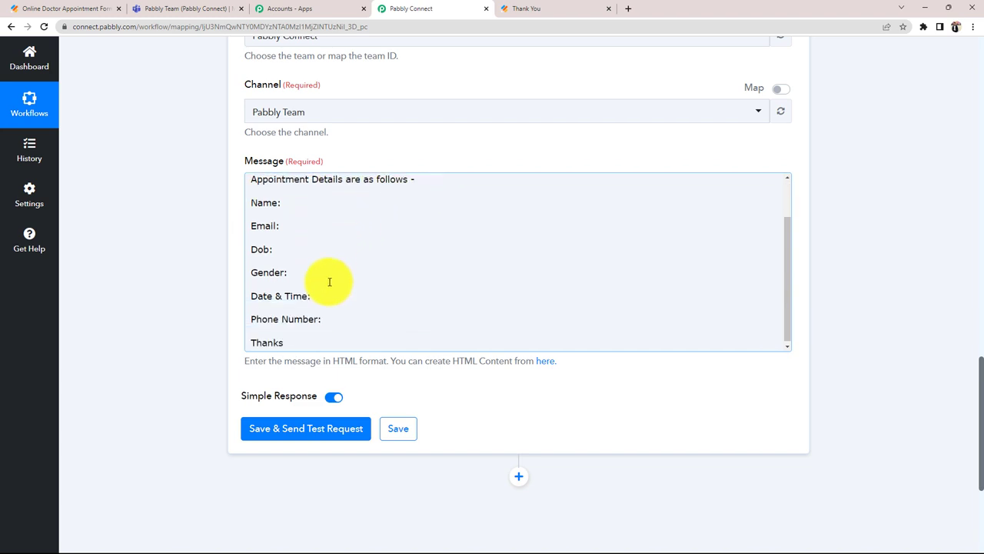
scroll(329, 281, down, 1)
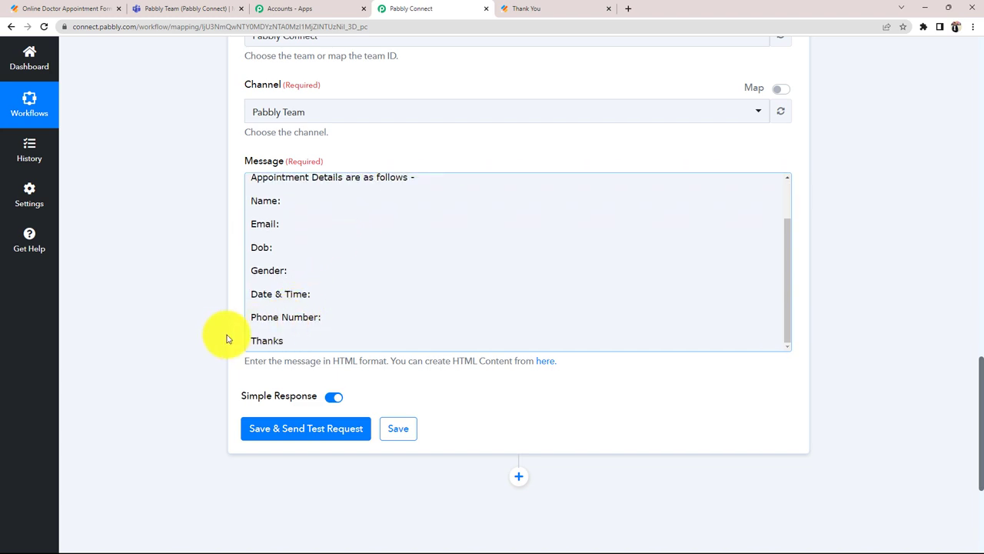
scroll(297, 310, up, 3)
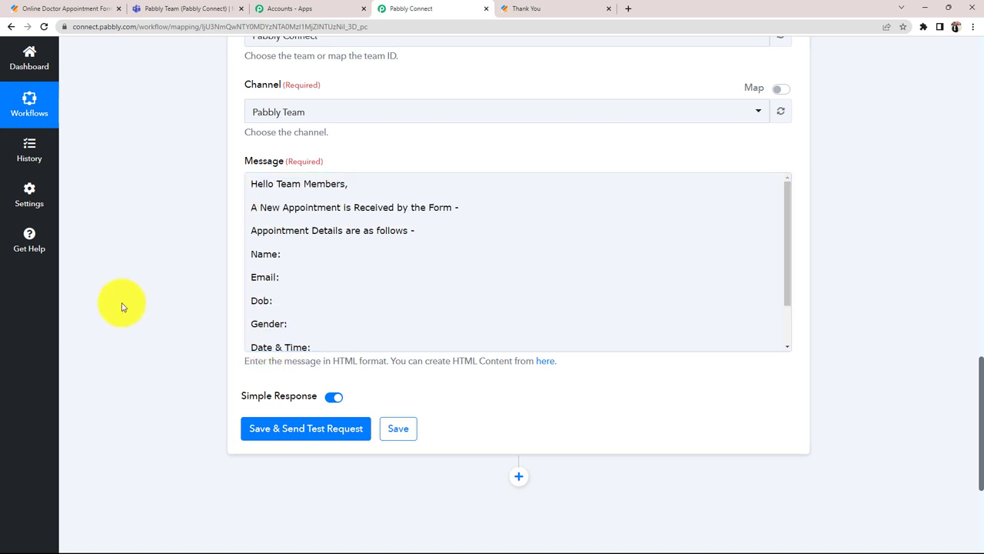
Check the email and other appointment details in the JotForm trigger's received response against the message template
scroll(122, 307, up, 7)
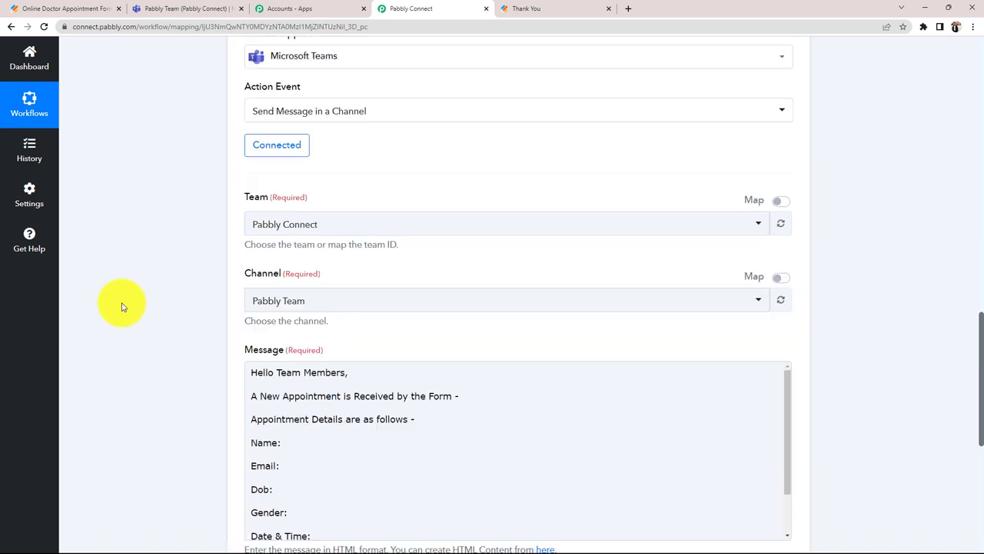
scroll(573, 205, up, 2)
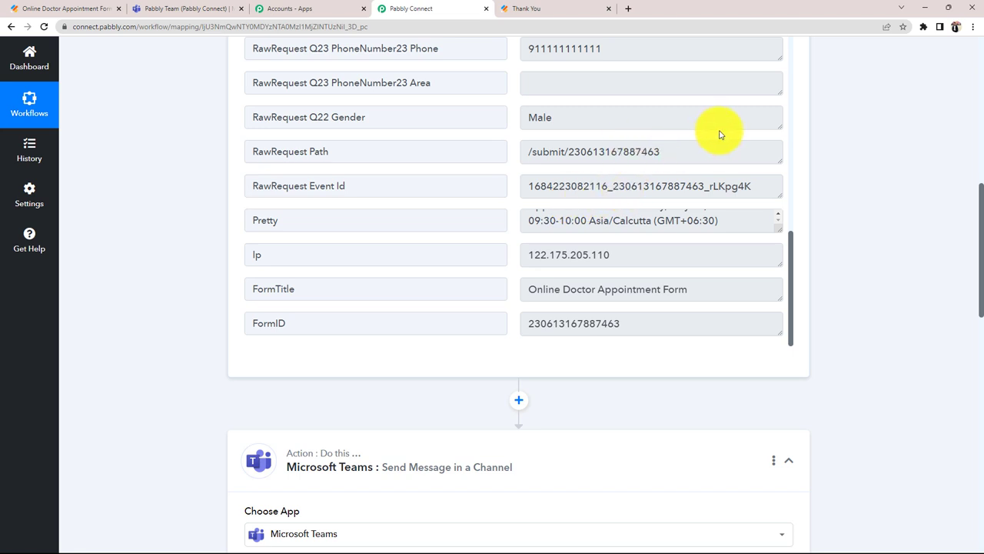
scroll(714, 136, up, 1)
drag(553, 100, 468, 70)
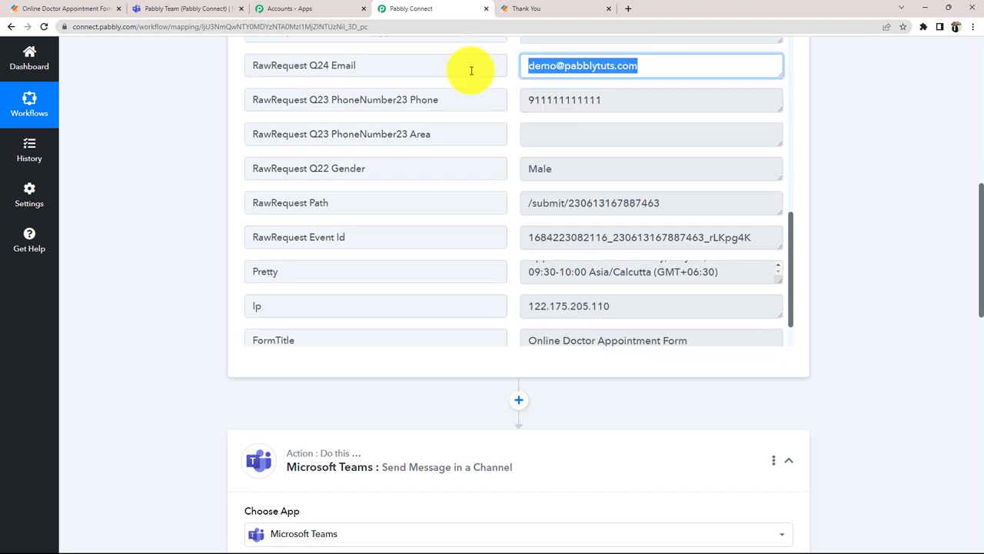
scroll(110, 341, down, 7)
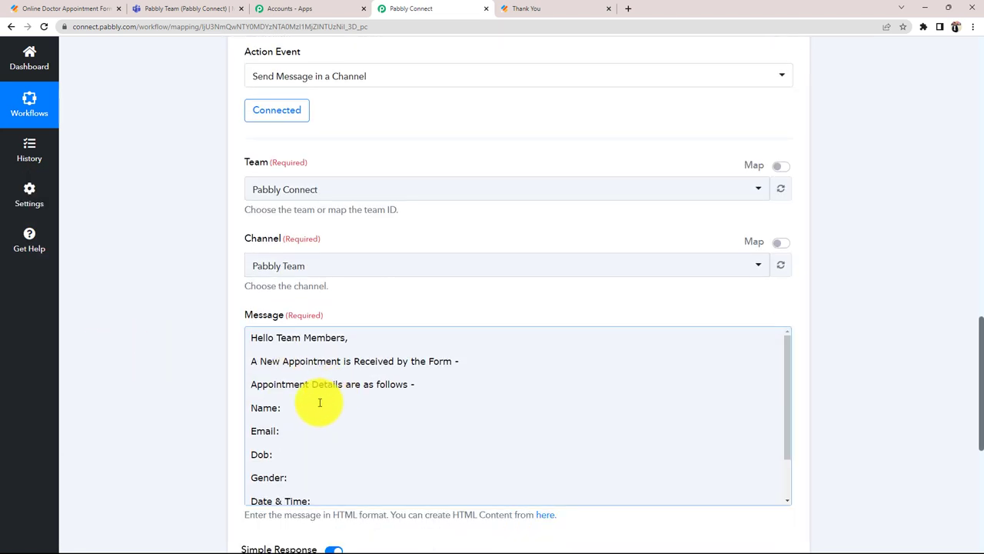
Map the JotForm response's FormTitle into the message after "A New Appointment is Received by the Form -"
scroll(175, 400, down, 2)
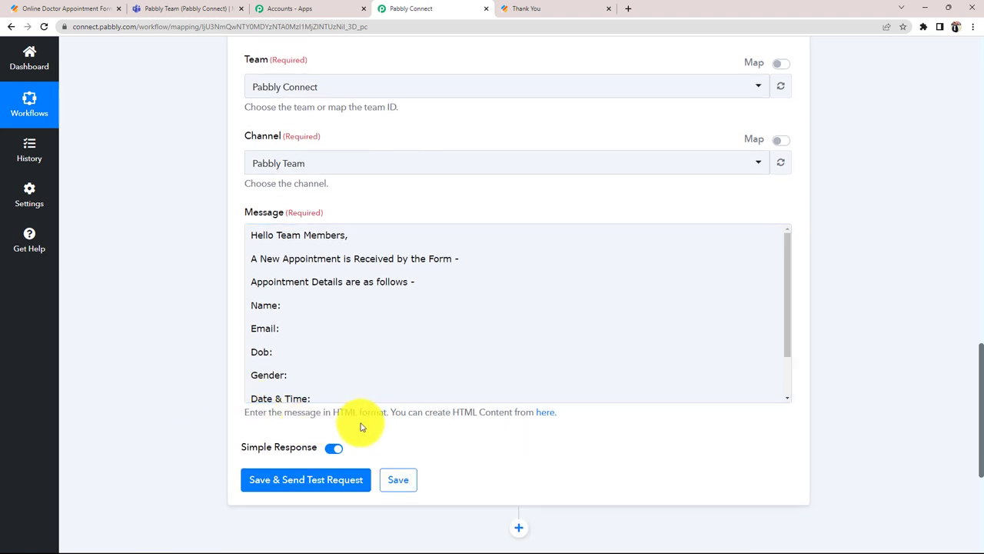
click(420, 337)
click(478, 259)
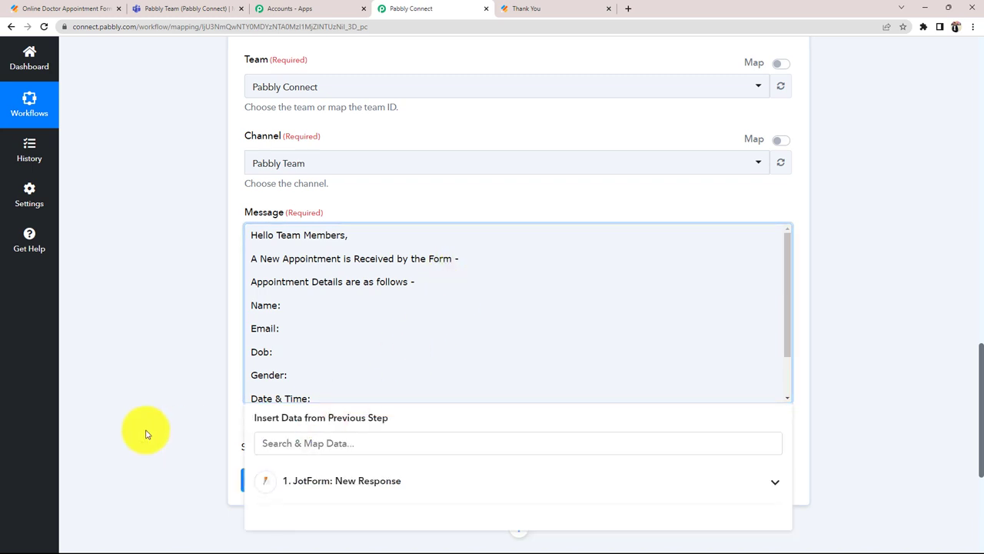
scroll(192, 442, down, 1)
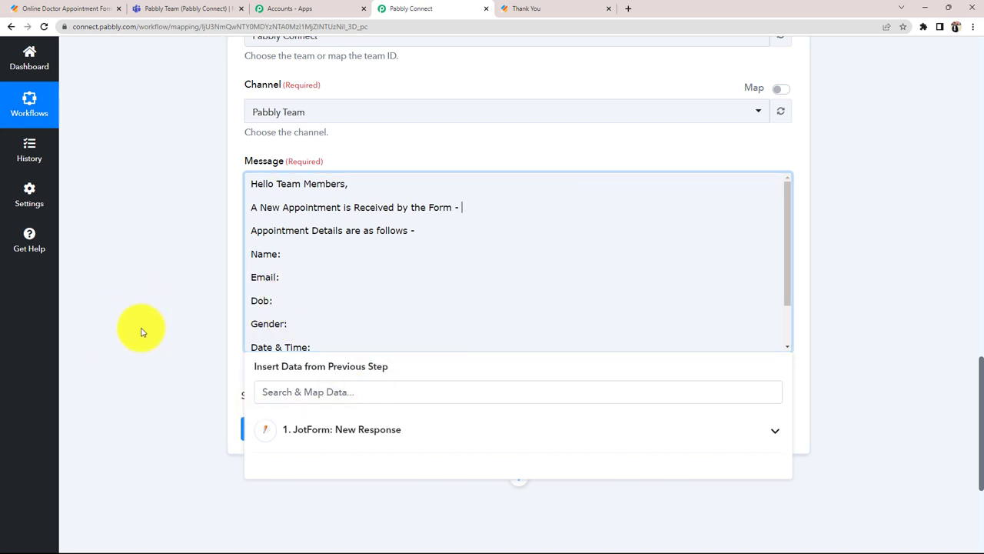
scroll(141, 334, down, 2)
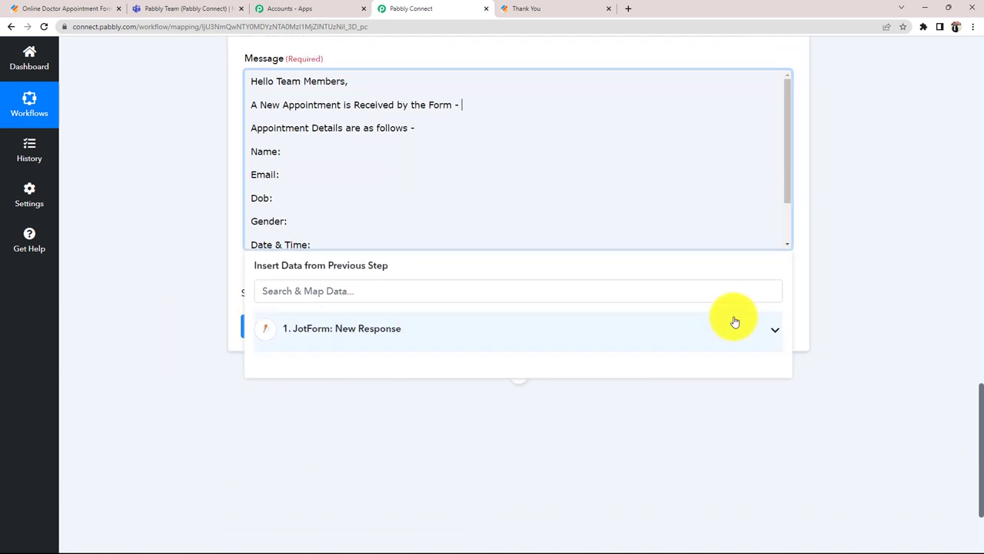
click(772, 330)
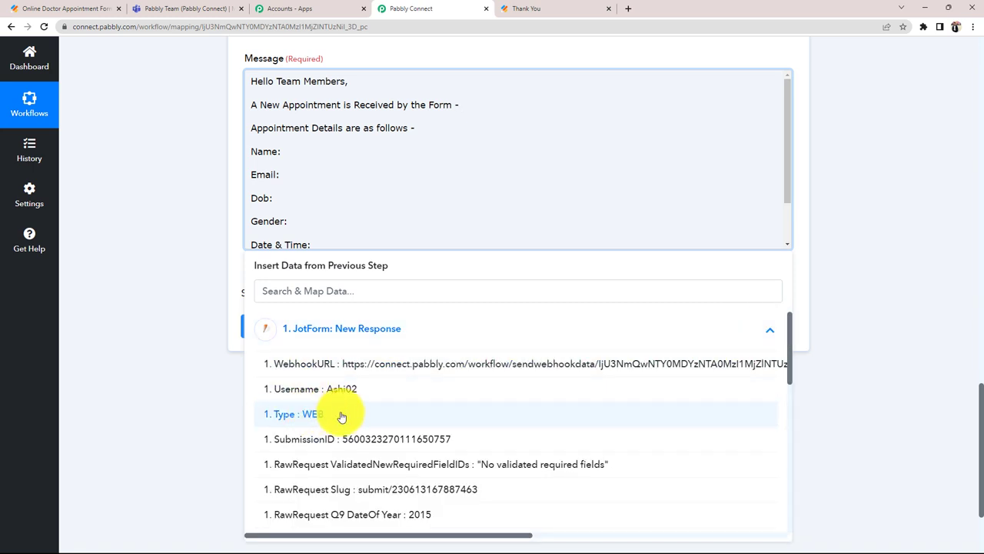
scroll(342, 416, down, 1)
scroll(341, 414, down, 1)
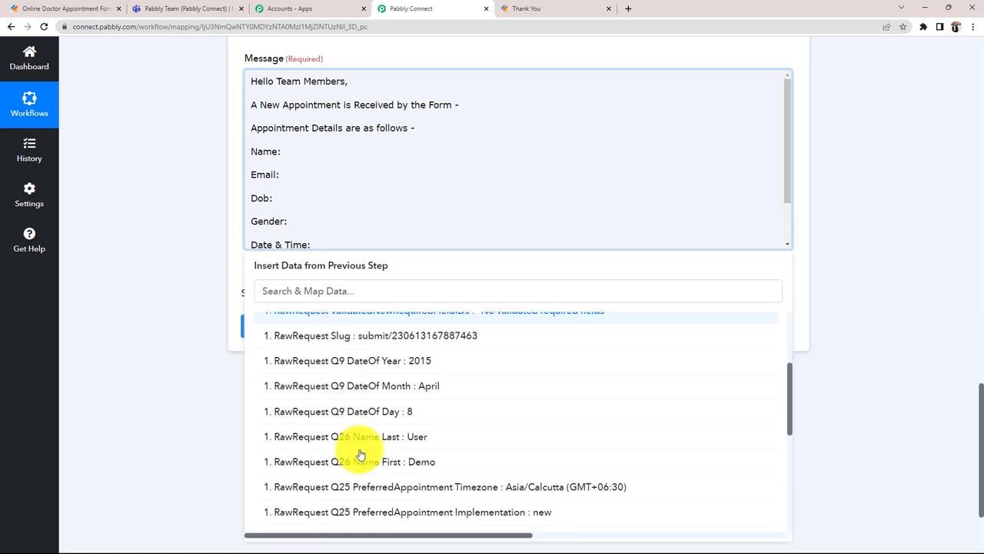
scroll(443, 475, down, 2)
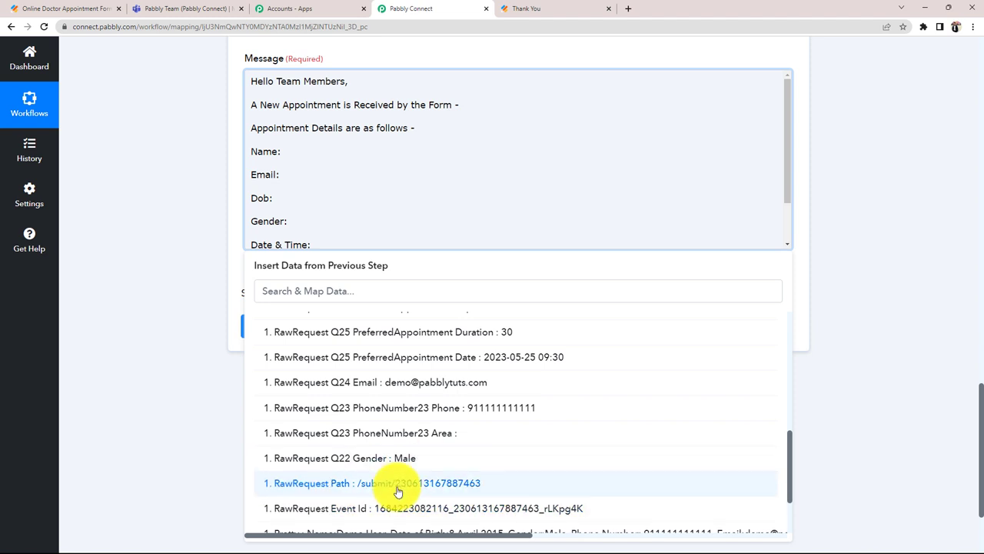
scroll(392, 488, down, 1)
scroll(383, 491, down, 1)
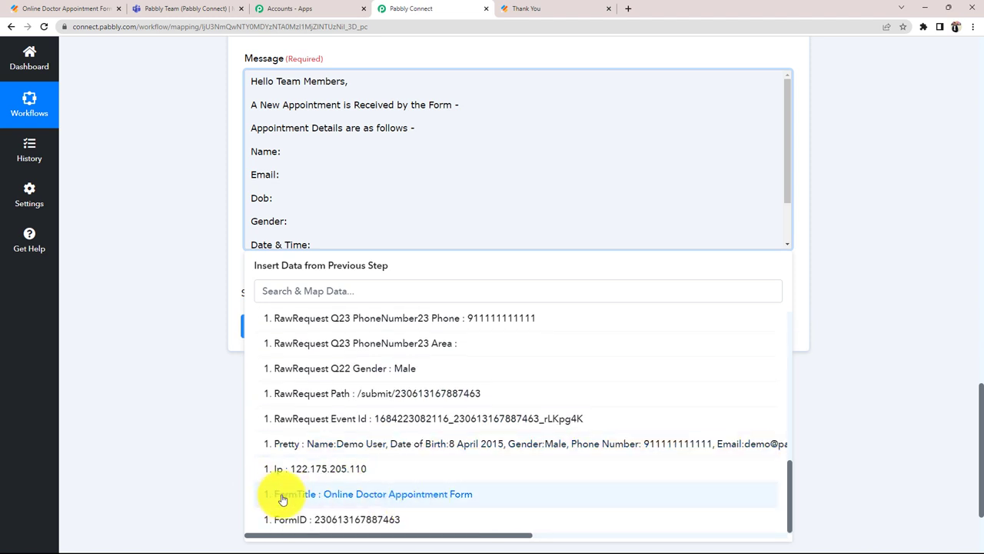
click(383, 496)
click(175, 212)
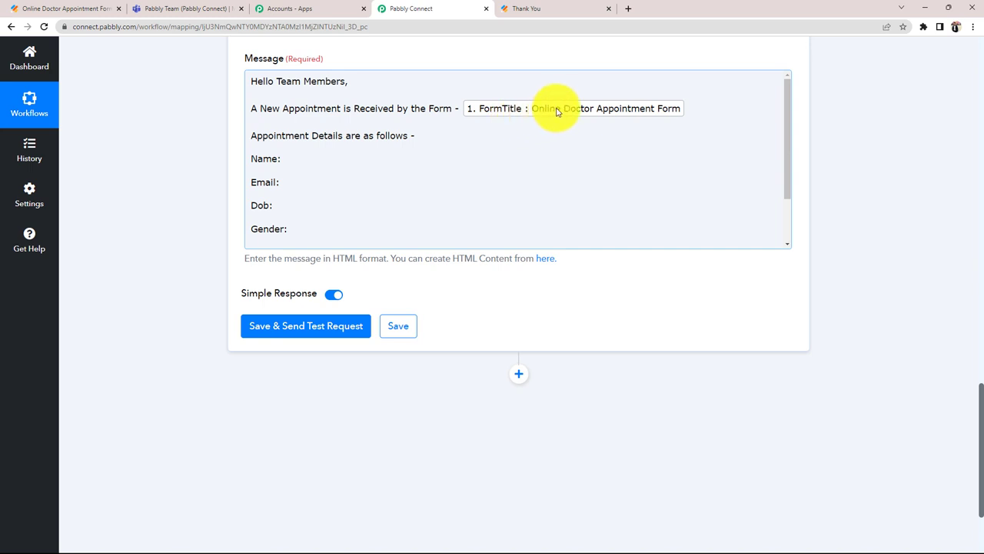
Map the JotForm Q26 Name First and Q26 Name Last values after the message's Name label
click(319, 157)
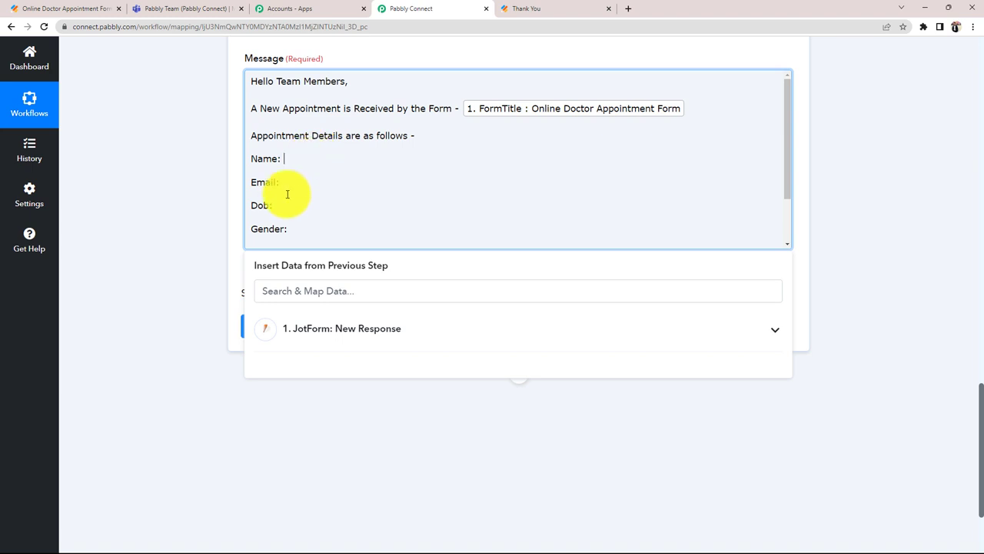
click(318, 332)
scroll(318, 411, down, 1)
scroll(318, 411, down, 4)
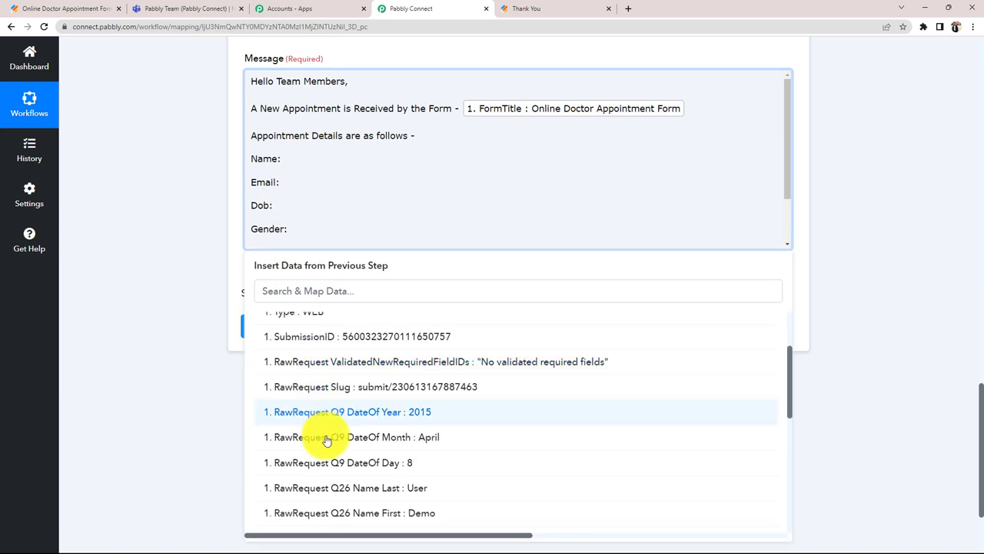
click(377, 523)
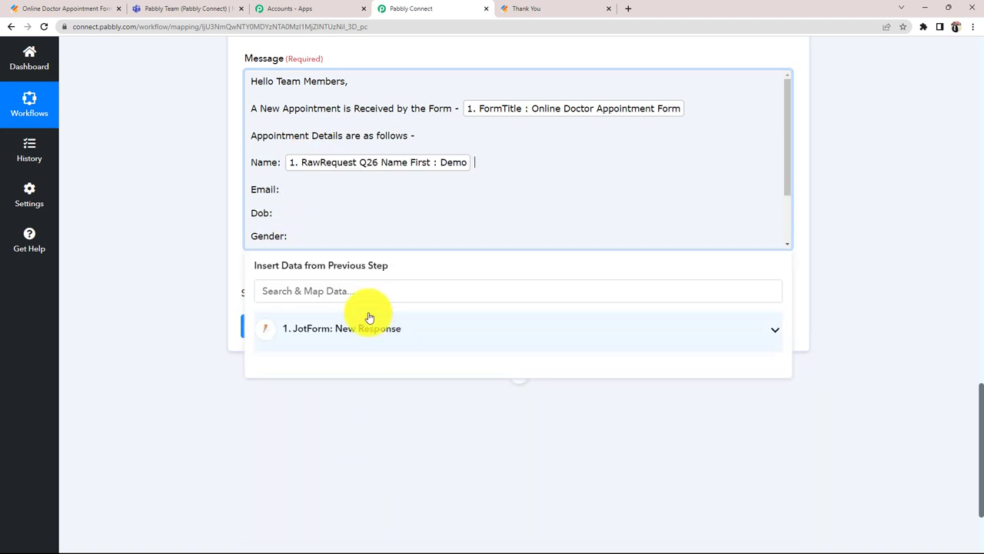
click(360, 328)
click(341, 488)
Map the JotForm Q24 Email value after the message's Email label
click(333, 184)
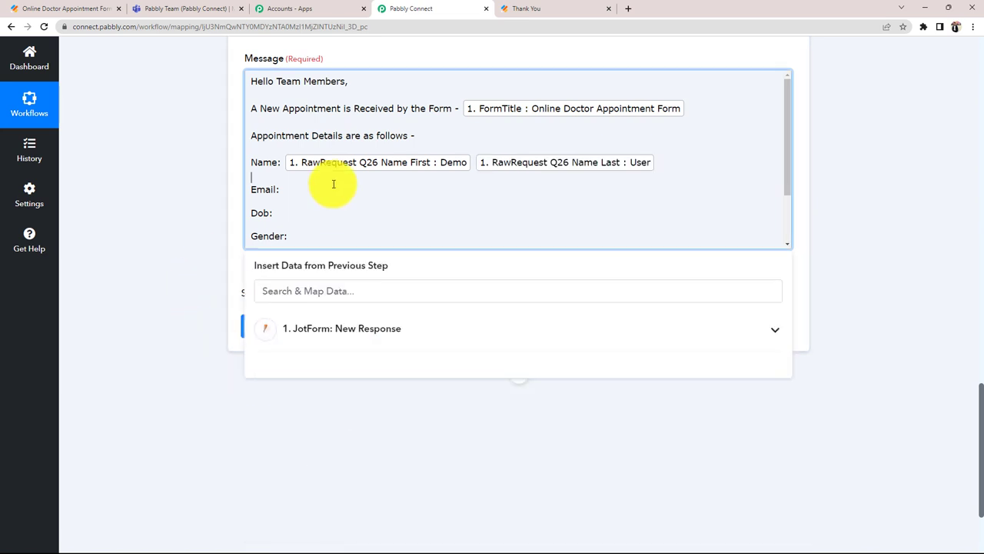
click(345, 333)
scroll(296, 400, down, 5)
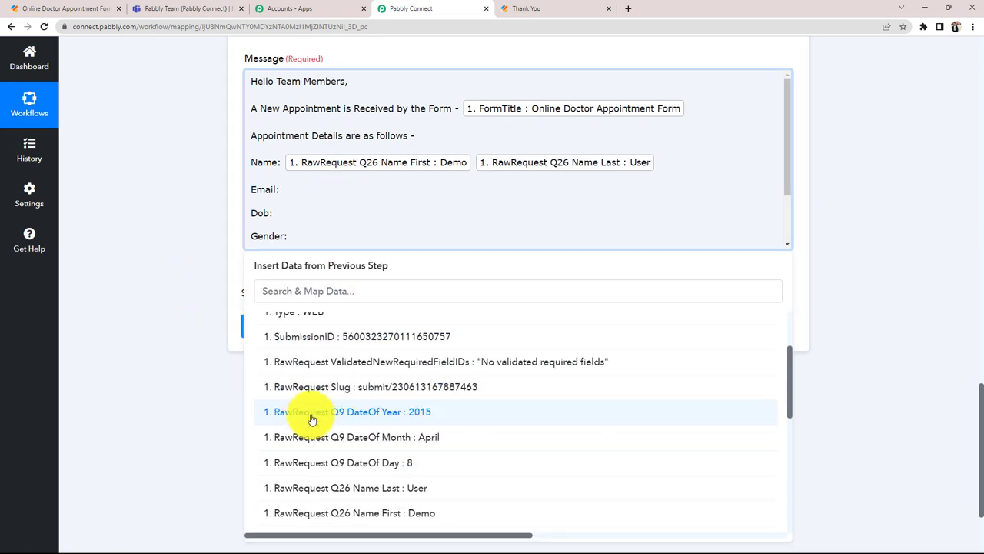
scroll(311, 419, down, 5)
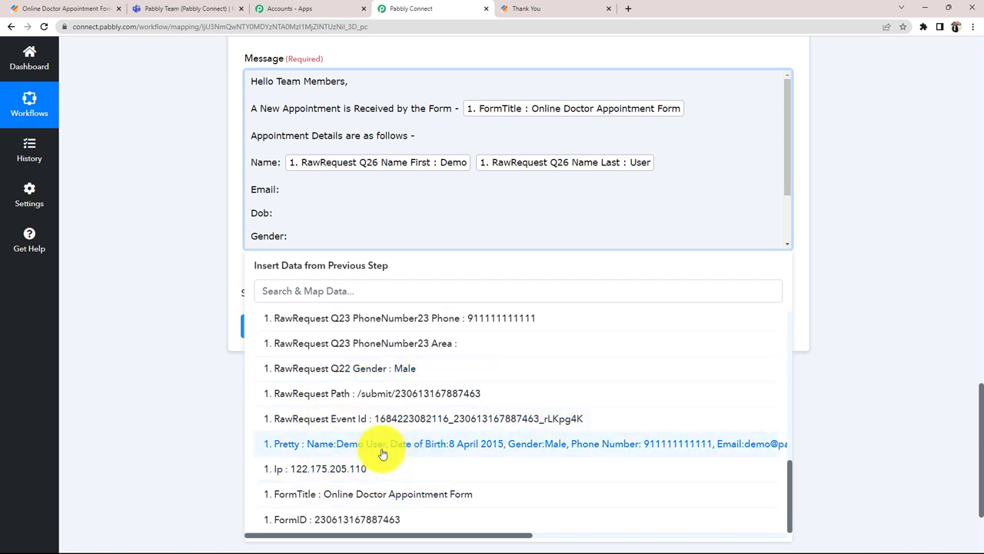
scroll(382, 453, up, 4)
click(390, 345)
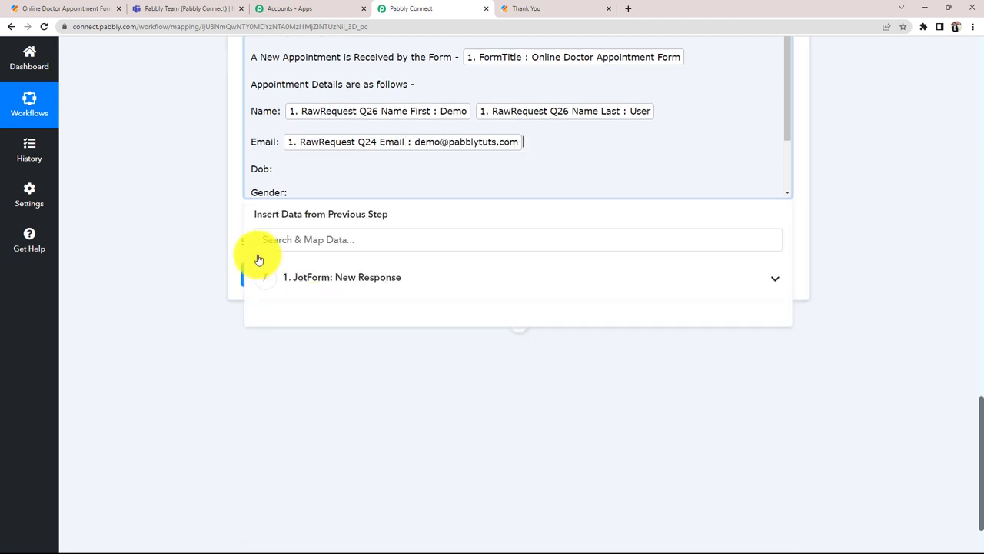
Map the JotForm DateOf Day, Month and Year, Gender, PreferredAppointment Date and PhoneNumber23 Phone values after the message's remaining labels
scroll(339, 178, down, 1)
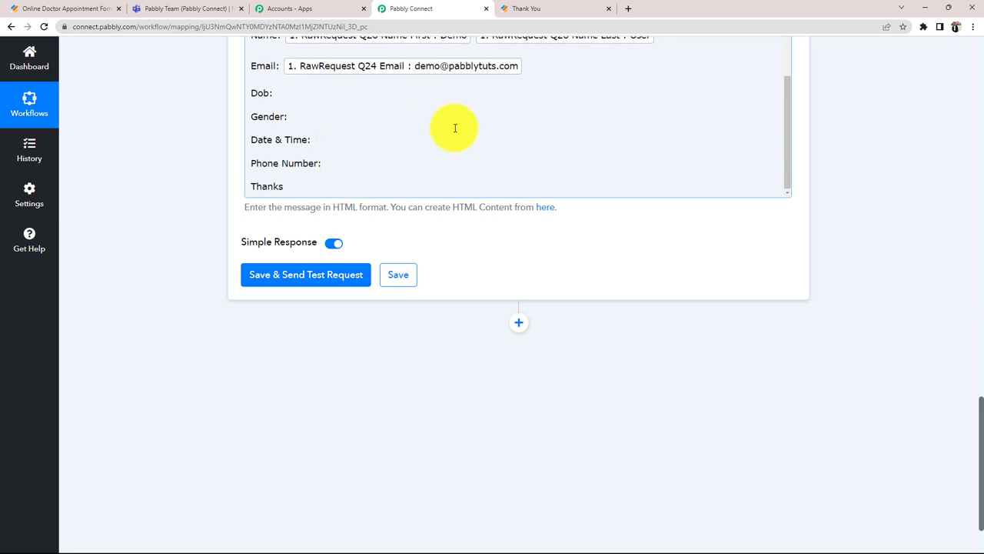
click(332, 94)
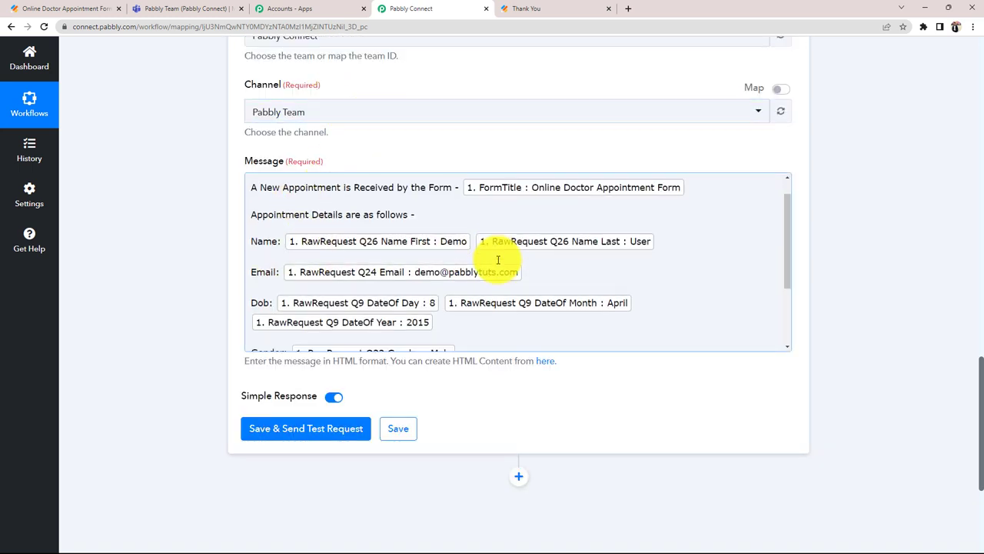
Review the message from greeting to Thanks, checking each label's mapped JotForm value, and check the action's team and channel settings
scroll(434, 257, down, 1)
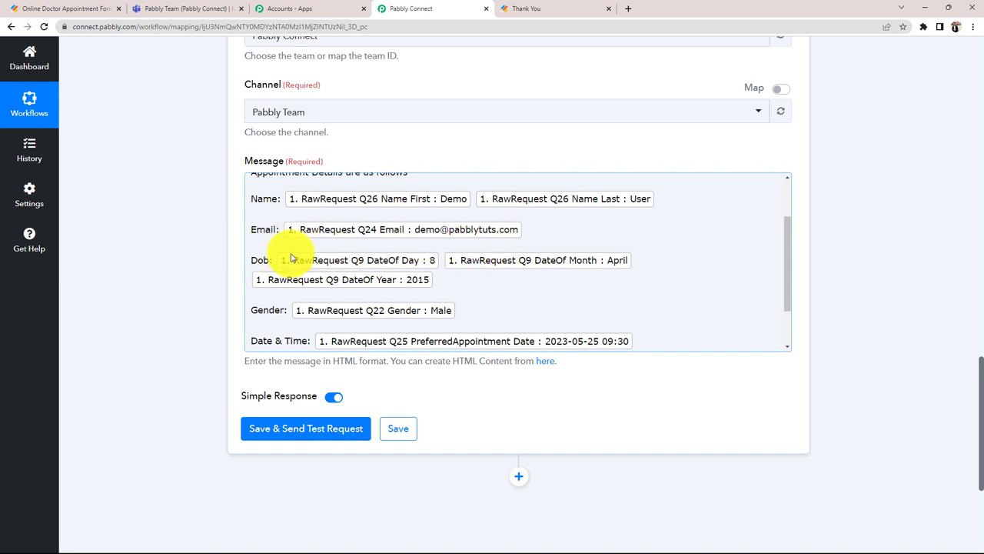
scroll(285, 257, down, 1)
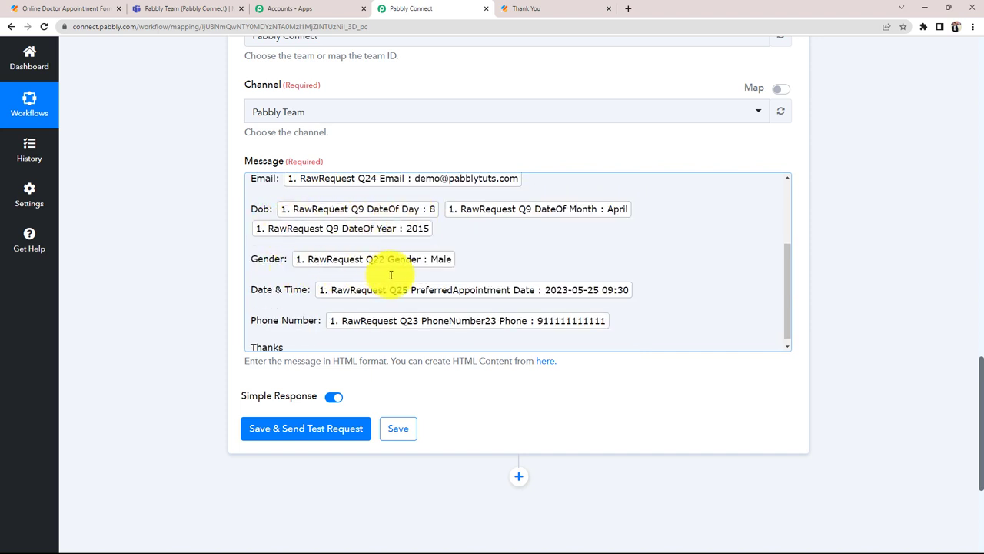
scroll(362, 273, down, 1)
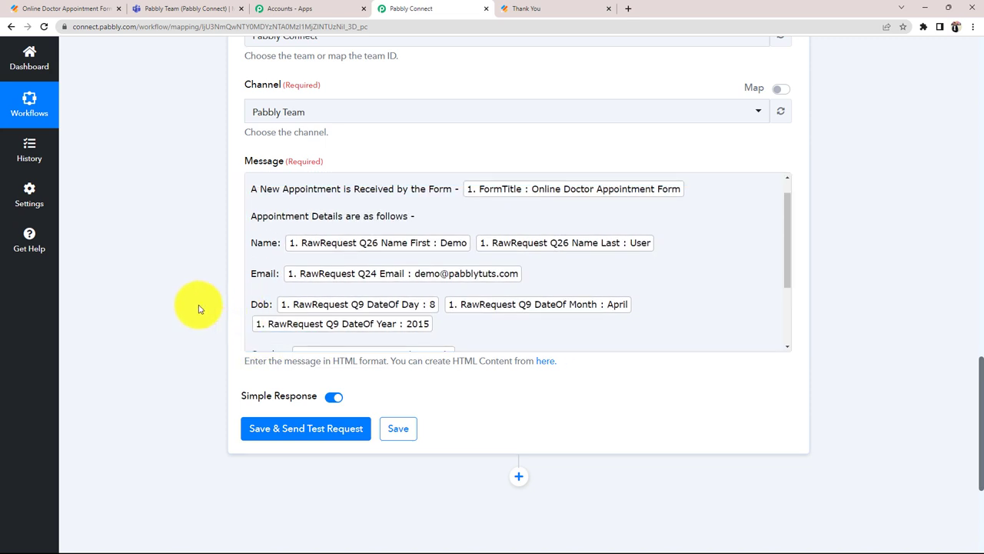
scroll(328, 305, down, 3)
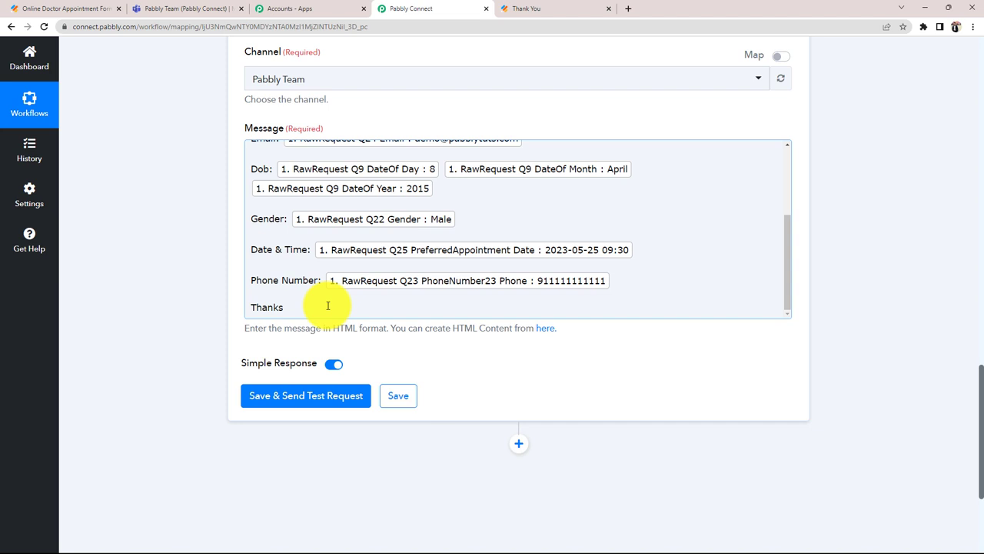
scroll(358, 296, up, 5)
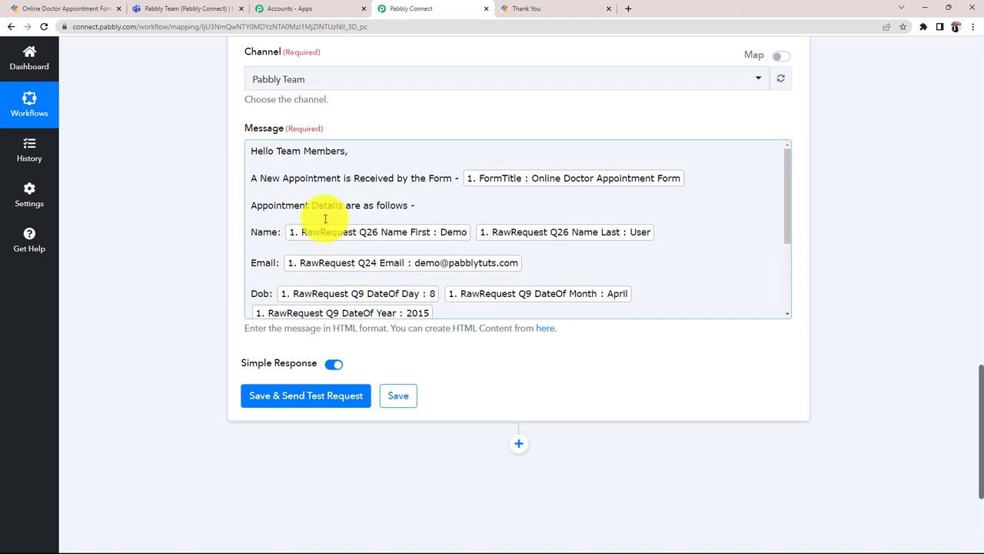
drag(260, 178, 313, 178)
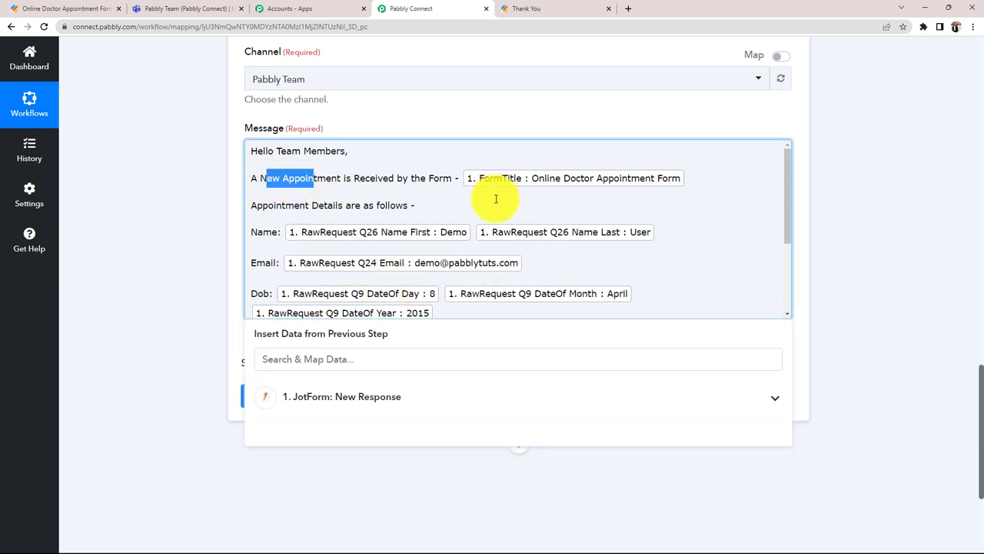
click(494, 200)
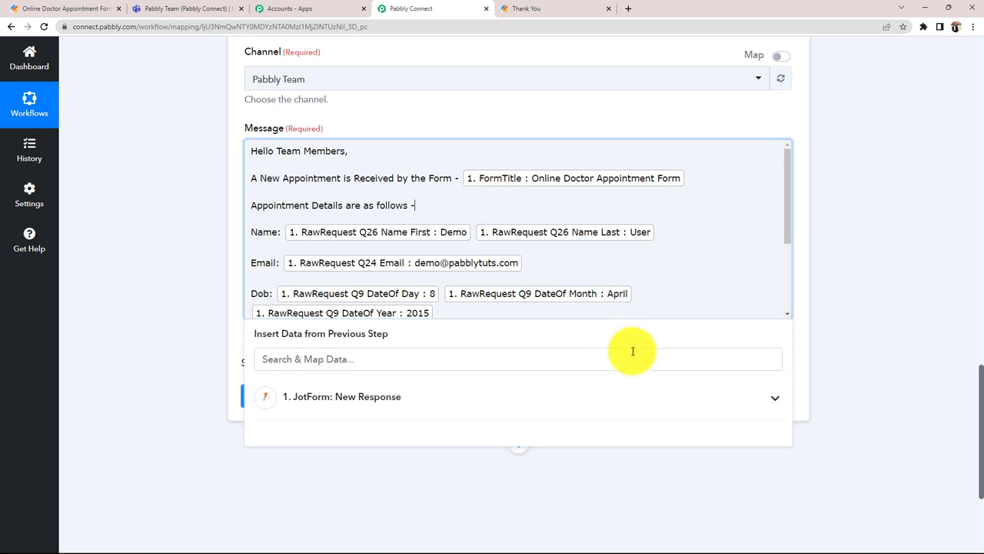
click(141, 322)
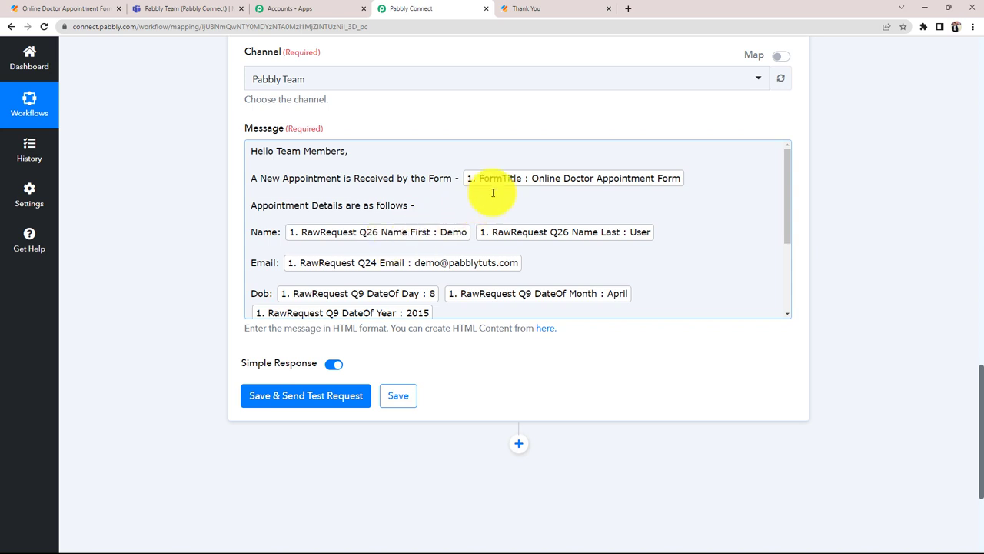
scroll(534, 249, down, 1)
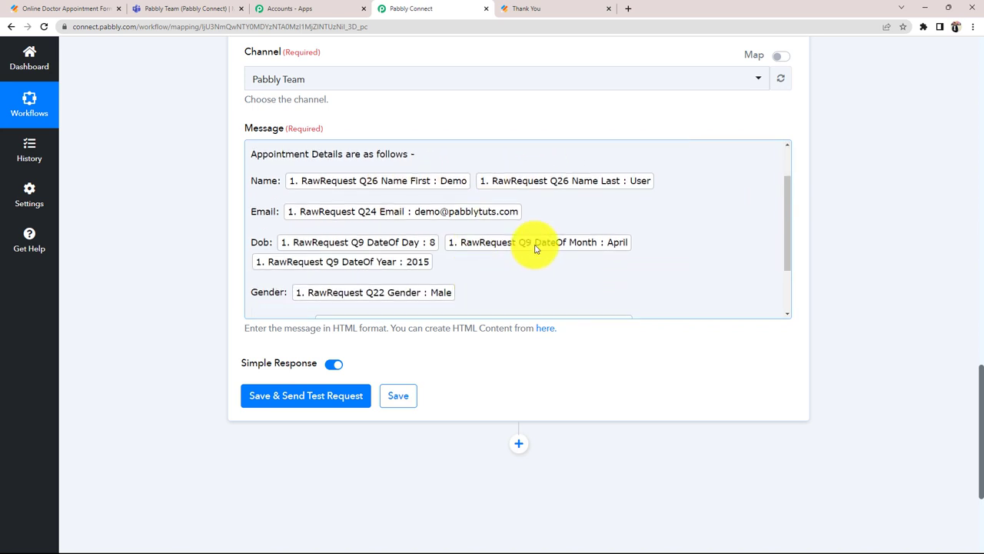
scroll(356, 250, up, 1)
scroll(357, 250, down, 2)
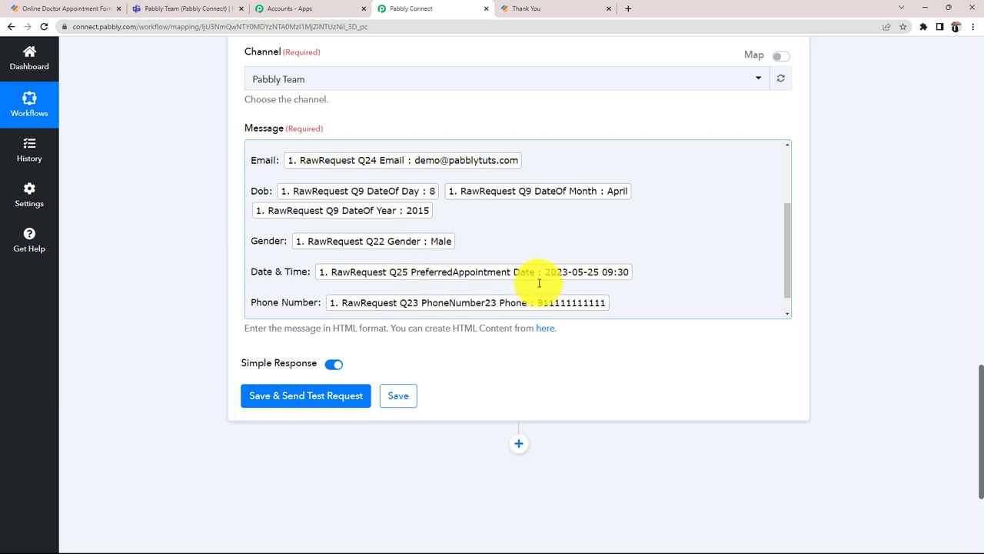
scroll(430, 250, up, 2)
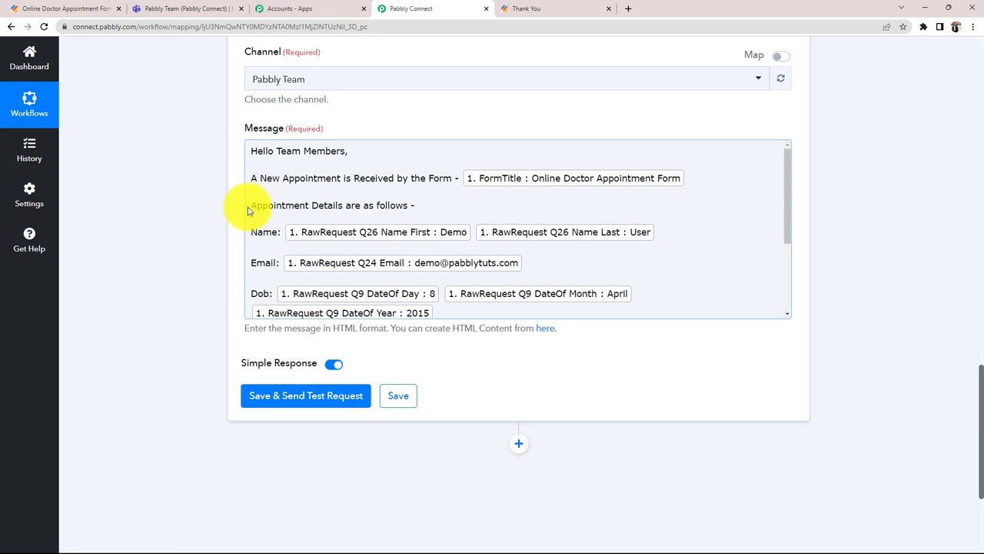
drag(252, 205, 409, 208)
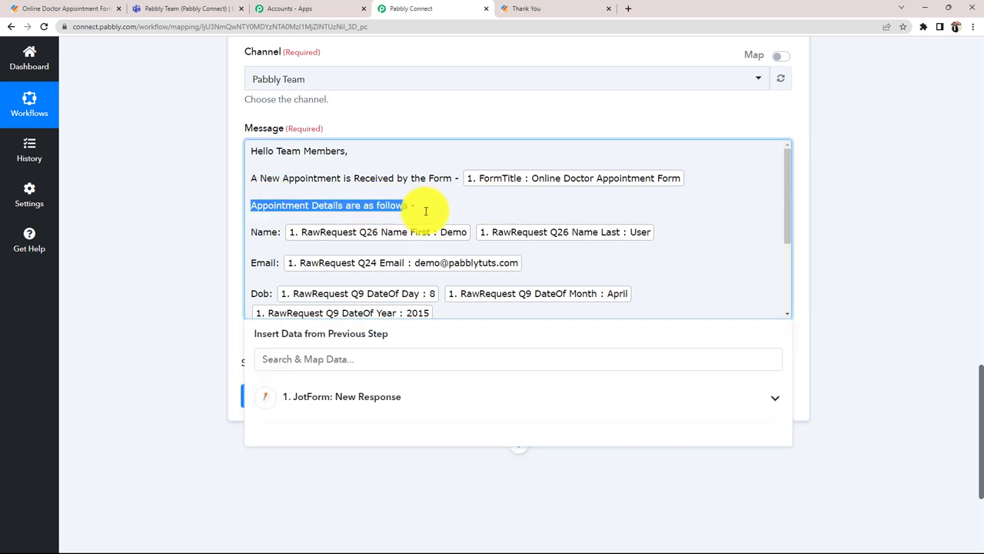
click(436, 209)
click(153, 236)
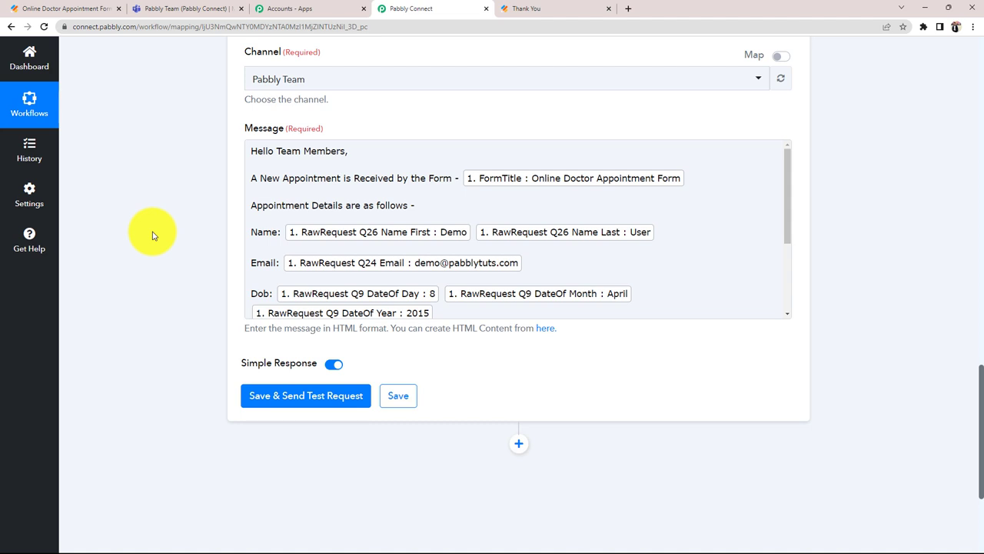
scroll(448, 265, down, 2)
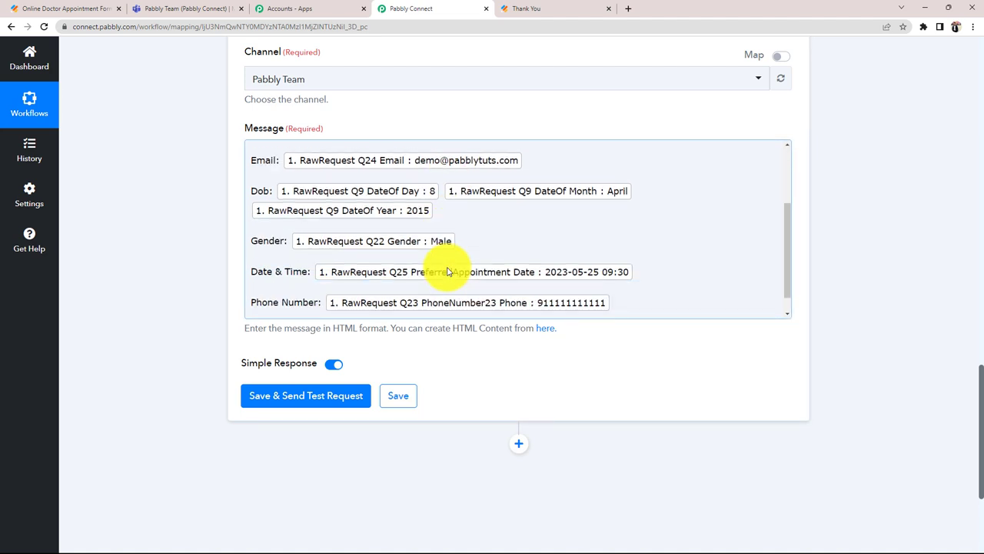
scroll(448, 271, up, 2)
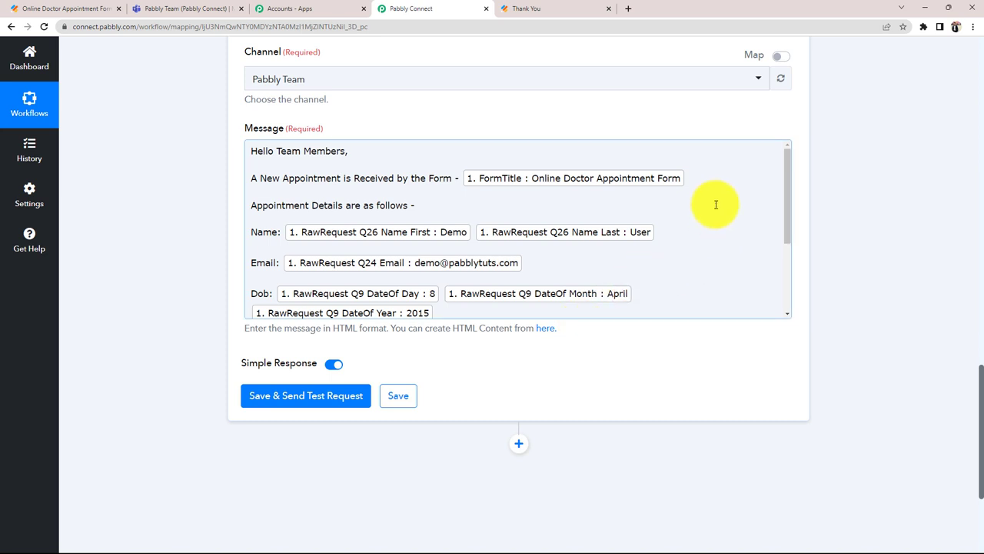
scroll(207, 331, up, 2)
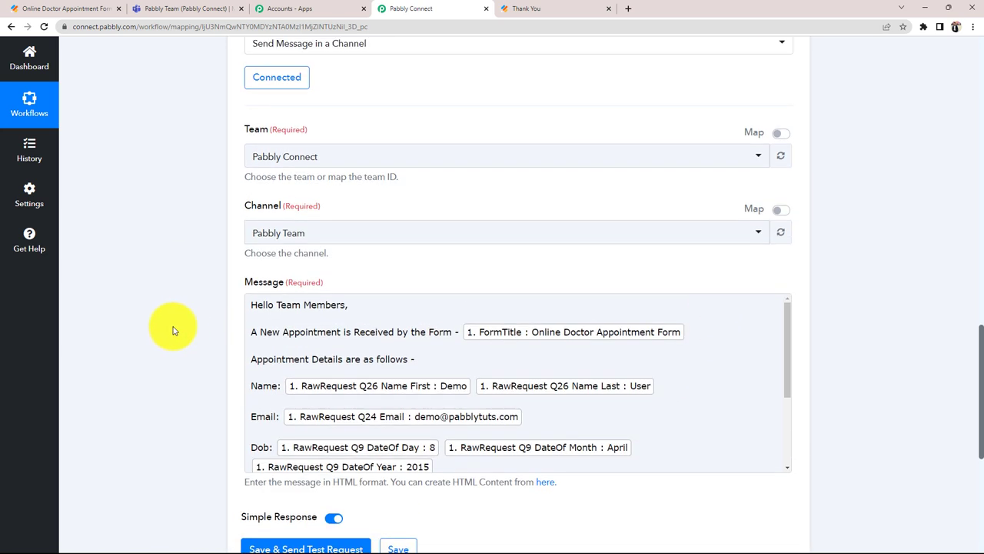
scroll(154, 331, down, 2)
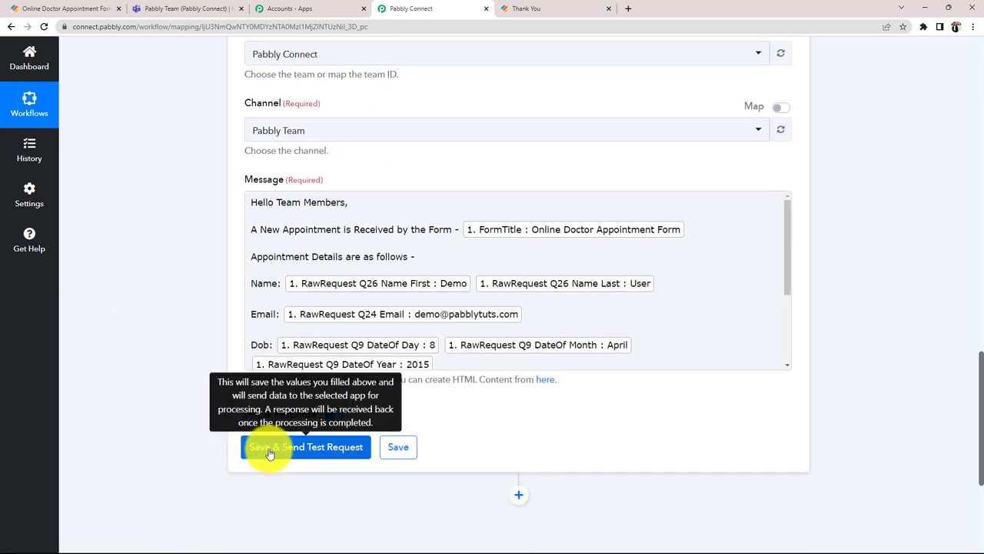
Save the Microsoft Teams action, send its test request and check the received response fields
click(270, 452)
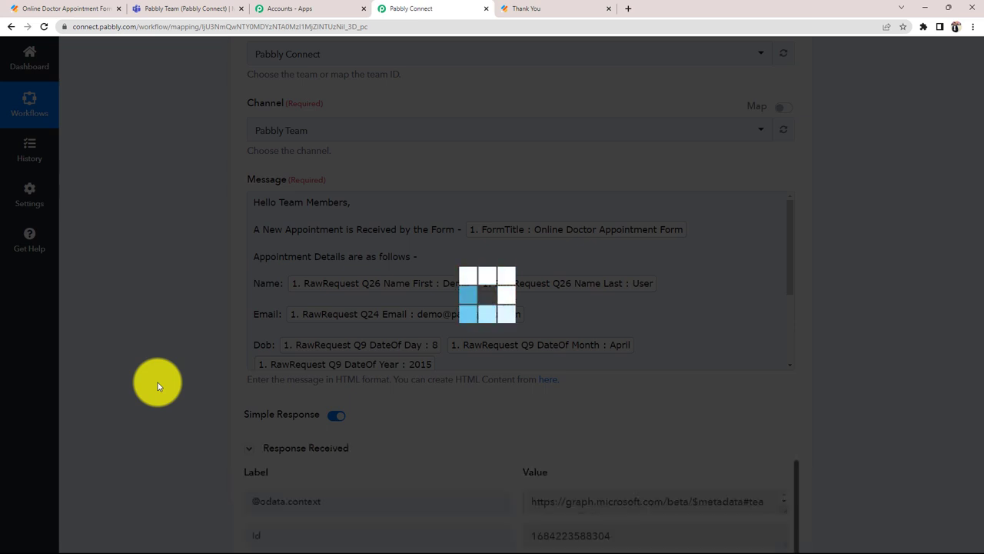
scroll(157, 382, down, 3)
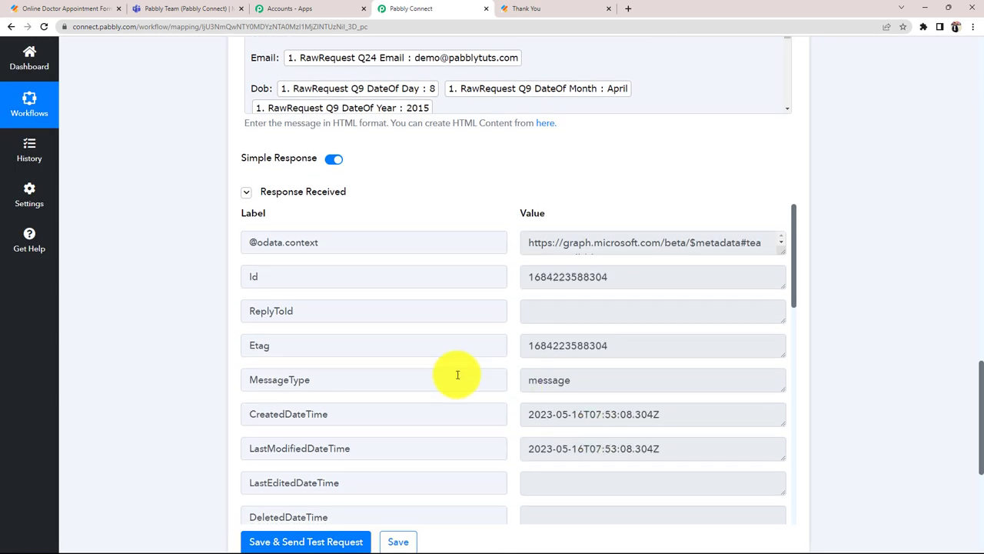
scroll(458, 374, down, 1)
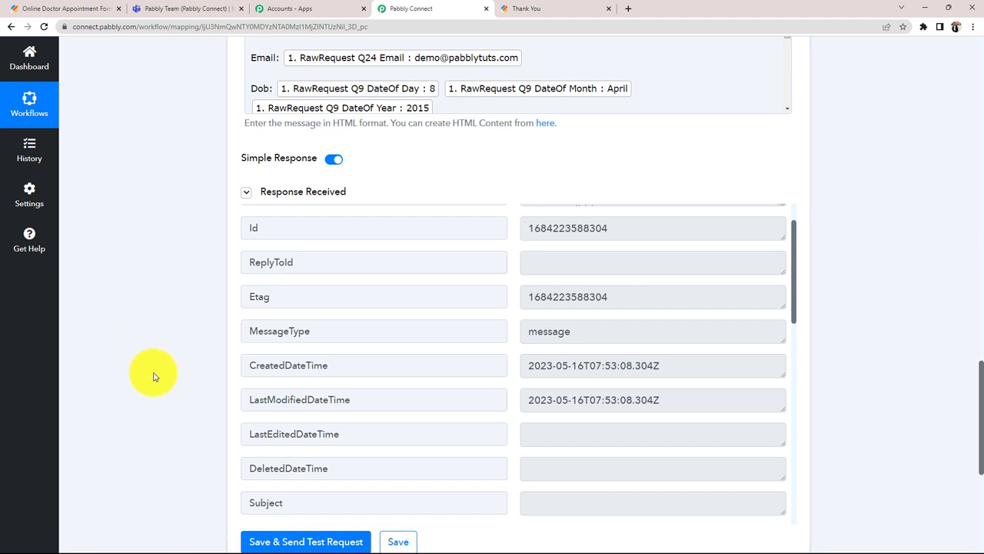
scroll(171, 367, up, 1)
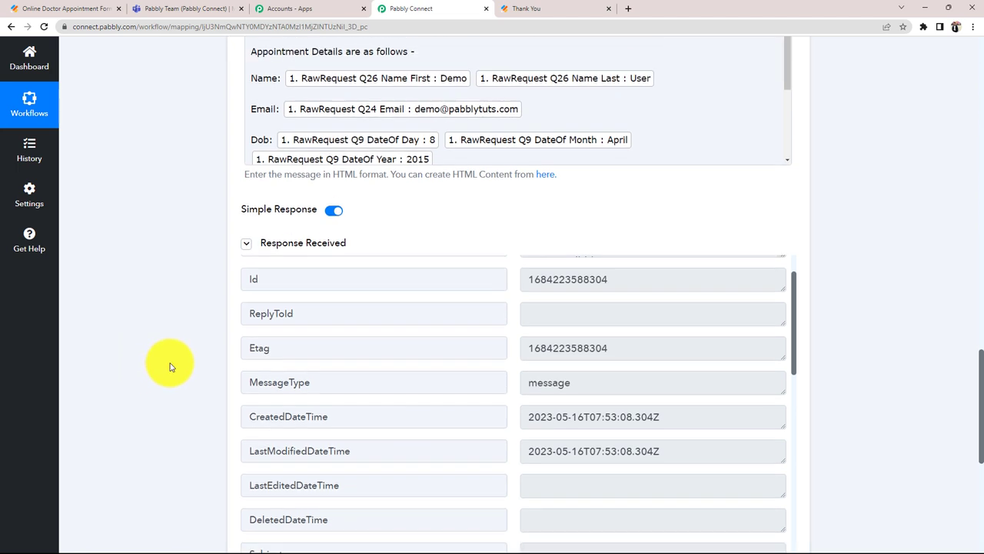
scroll(171, 367, up, 4)
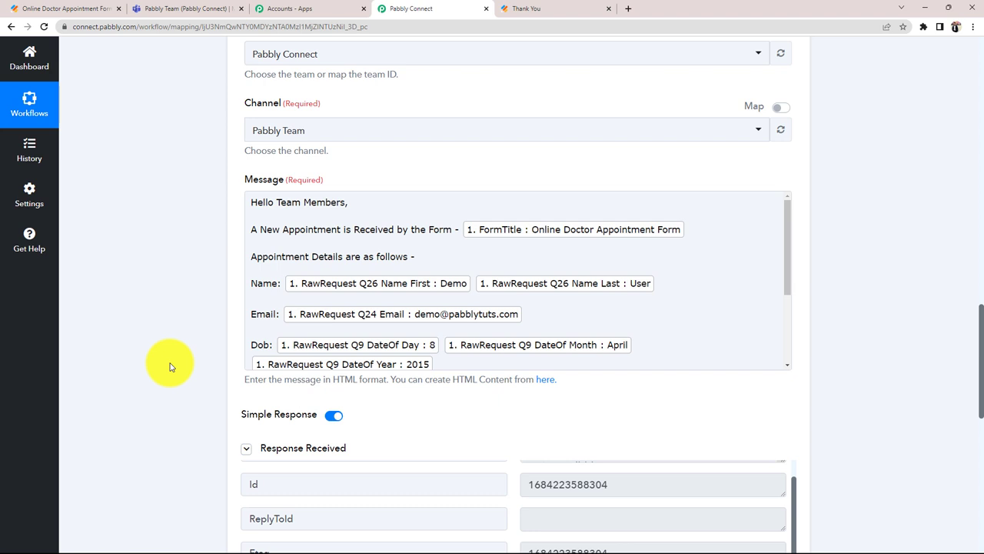
Switch to Microsoft Teams and check the test message in the Pabbly Team channel, from the form title through the phone number
click(222, 8)
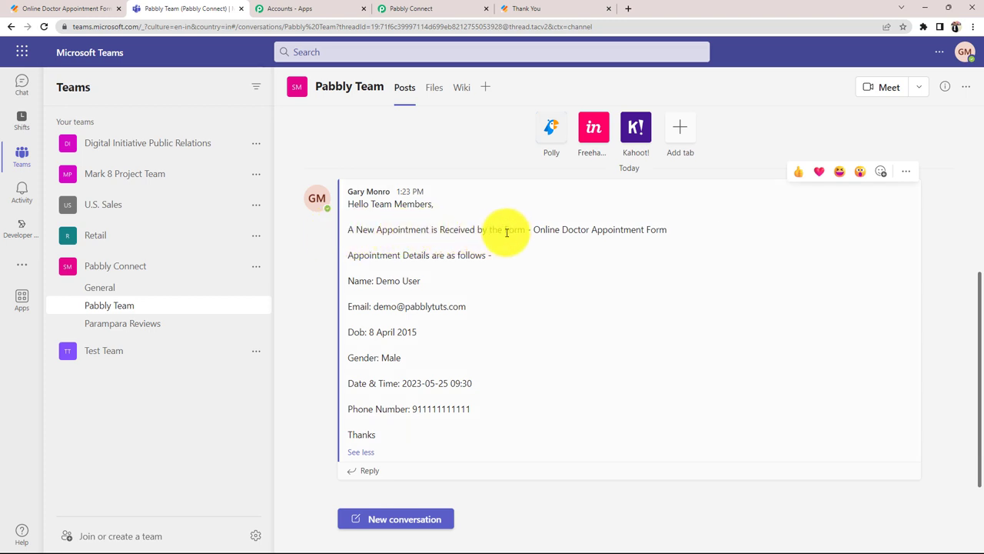
drag(534, 229, 668, 229)
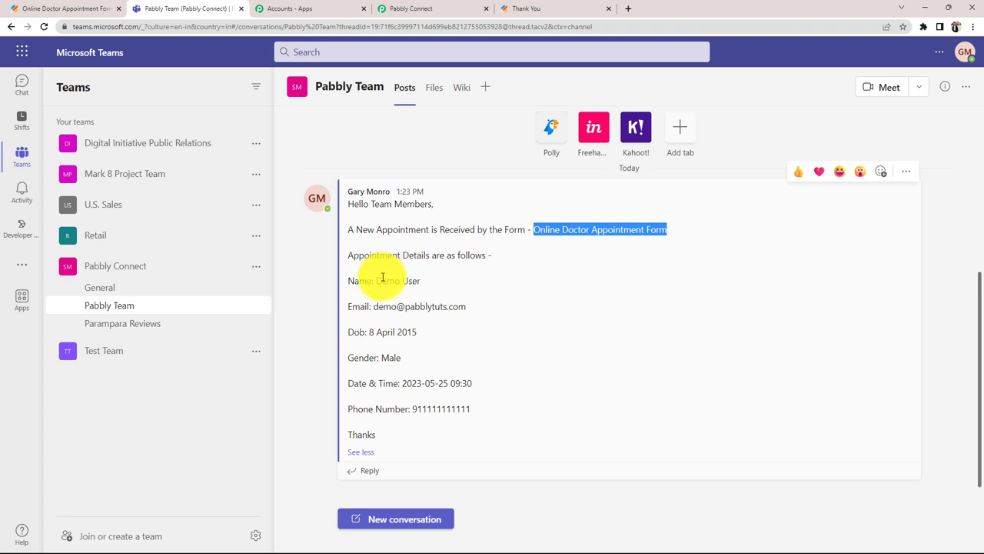
drag(376, 281, 421, 280)
drag(374, 306, 512, 309)
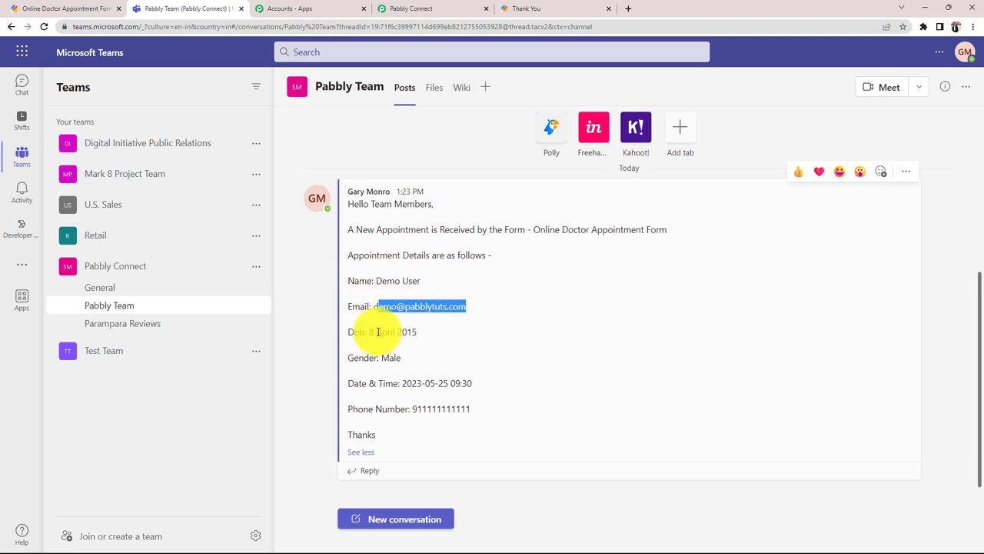
drag(369, 331, 472, 383)
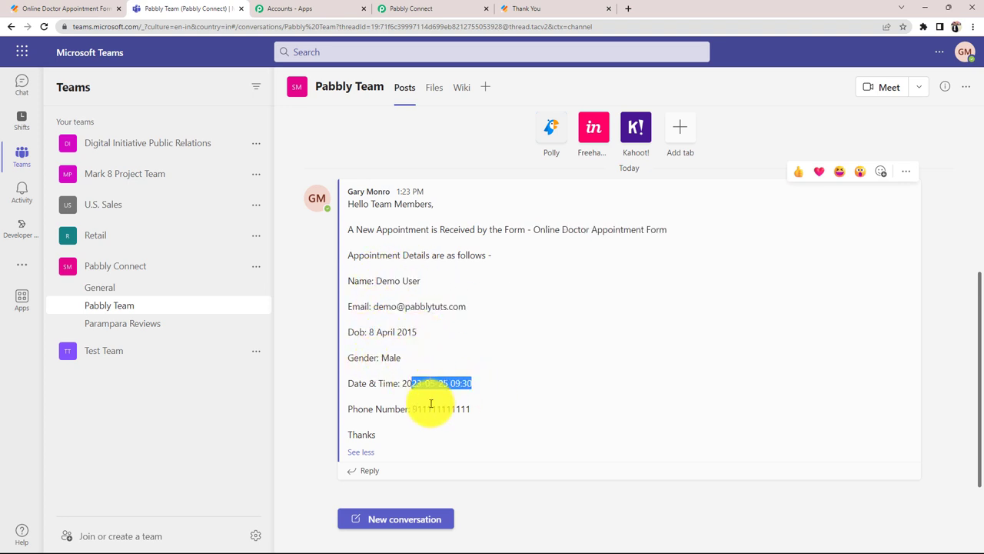
drag(411, 408, 471, 408)
click(549, 390)
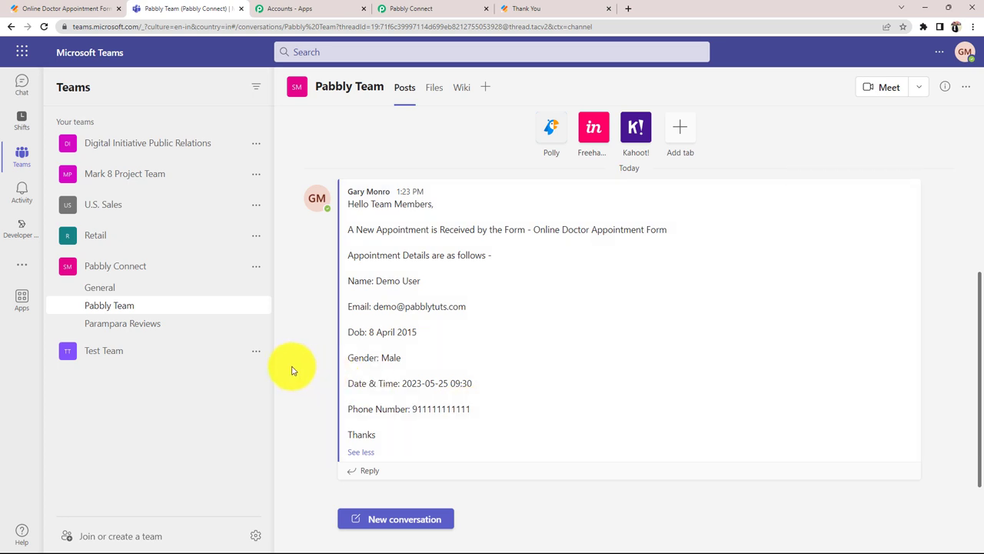
drag(383, 284, 562, 378)
click(350, 307)
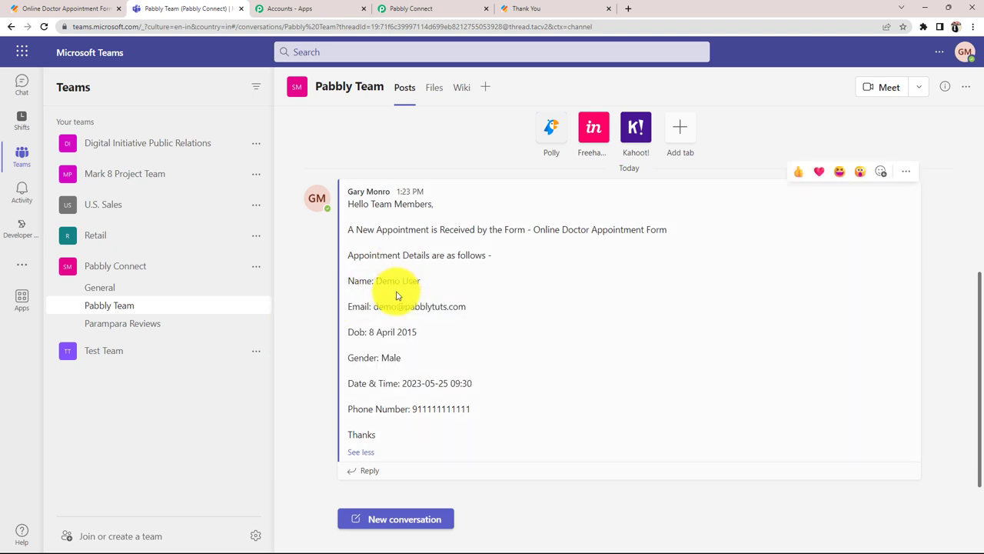
Switch back to Pabbly Connect, collapse the workflow's JotForm trigger and Microsoft Teams action, and check the trigger's Instant label
click(451, 9)
scroll(189, 303, up, 4)
scroll(598, 422, up, 3)
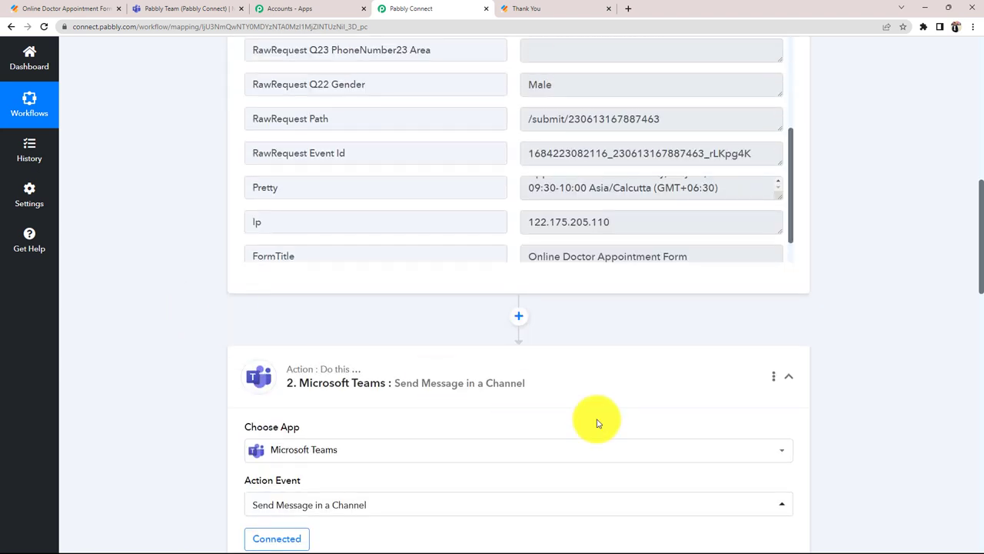
scroll(593, 378, up, 10)
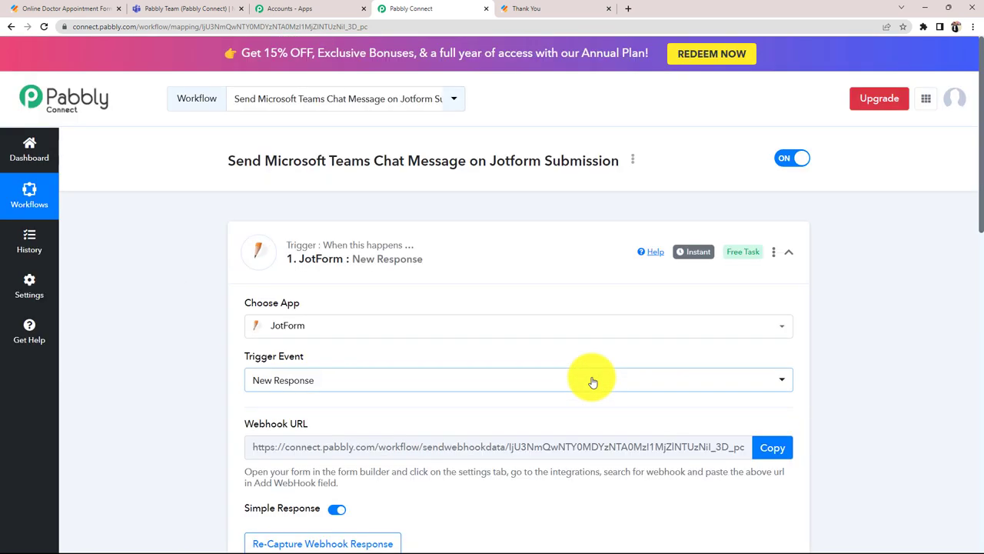
click(516, 262)
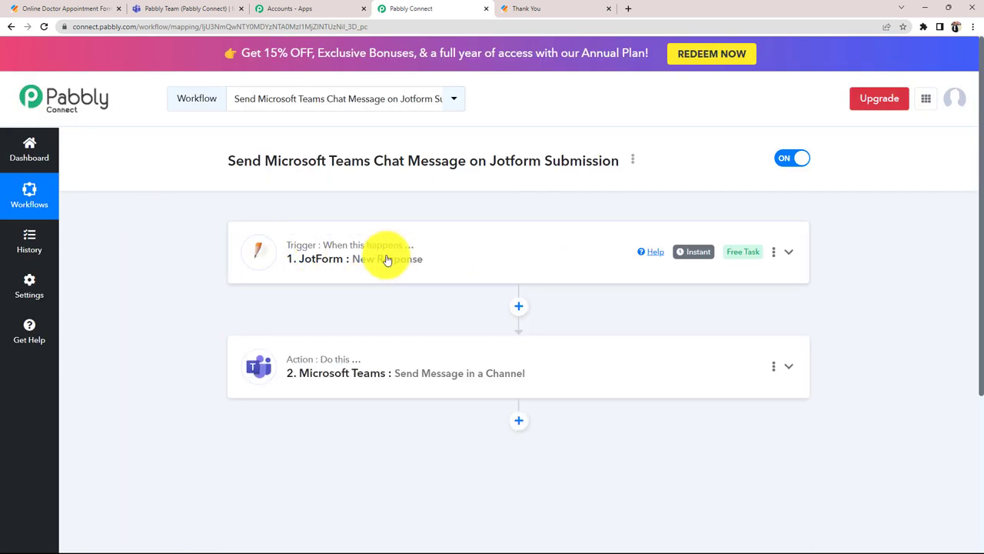
mouse_move(691, 263)
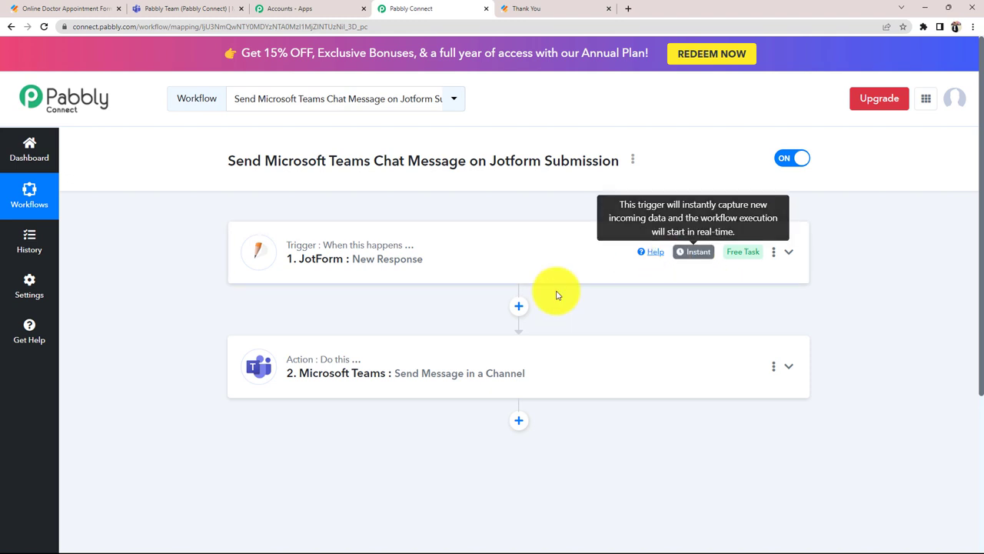
Switch to Jotform, copy the Online Doctor Appointment Form's share link and open it in a new browser tab
click(46, 8)
click(498, 259)
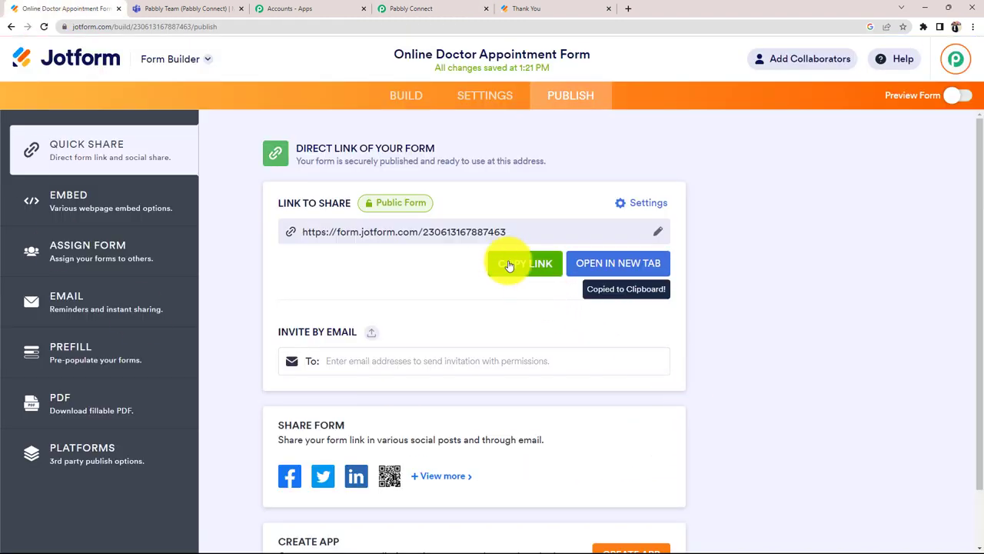
click(631, 10)
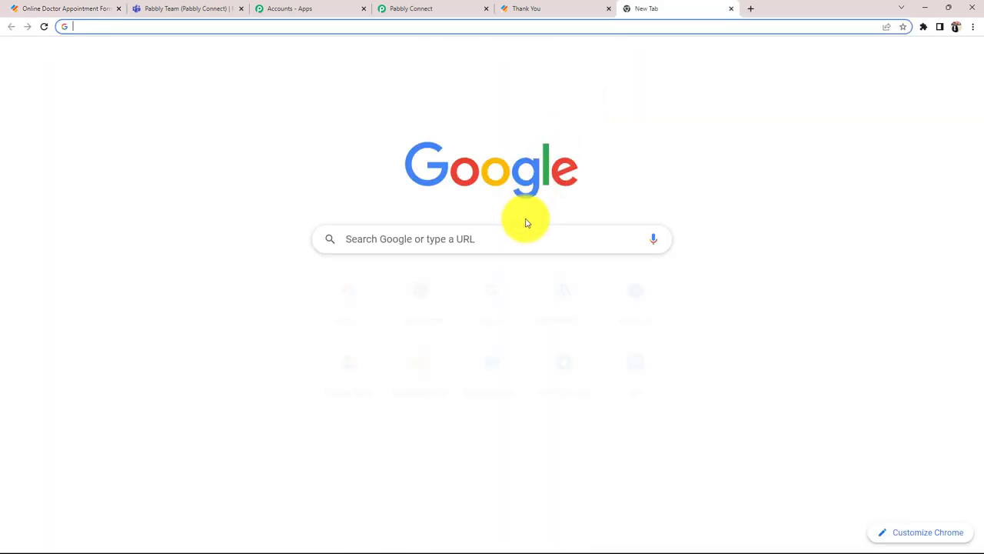
click(523, 229)
key(ctrl+v)
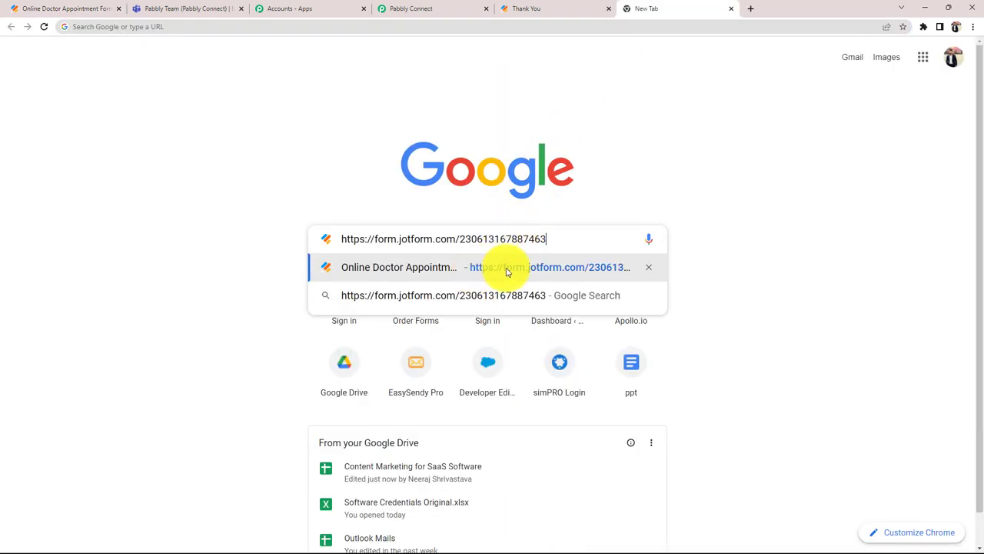
click(503, 269)
Enter the test patient's first and last name in the Doctor Appointment Request Form
click(281, 293)
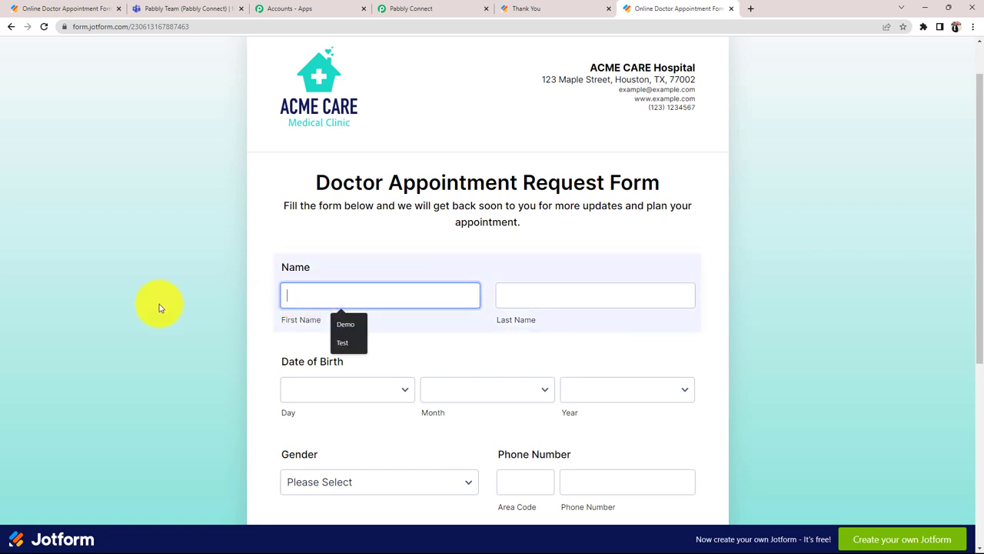
text(Test)
click(527, 293)
text(User)
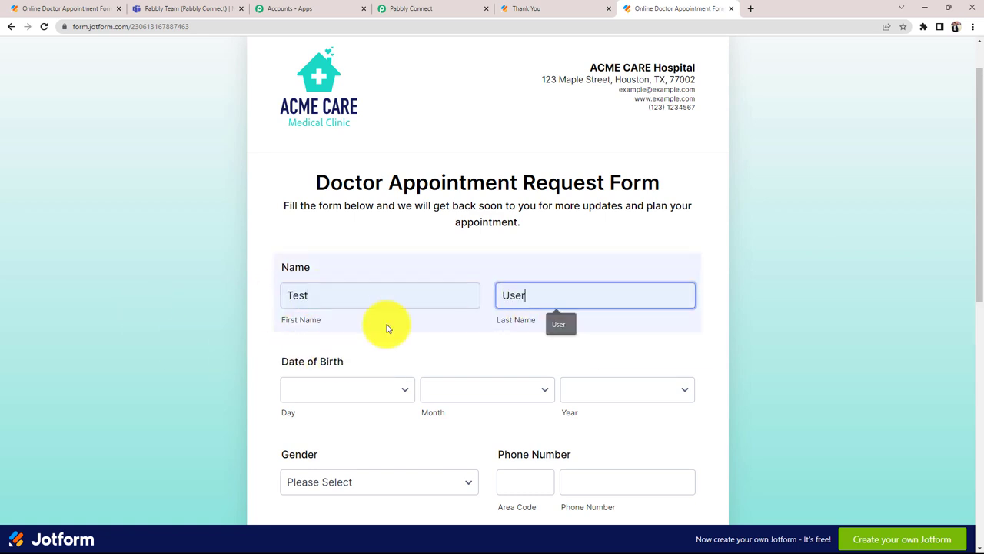
Set the test patient's day, month and year of birth and choose Female as the gender
scroll(307, 331, down, 2)
click(347, 235)
click(347, 361)
click(487, 236)
click(461, 331)
click(591, 243)
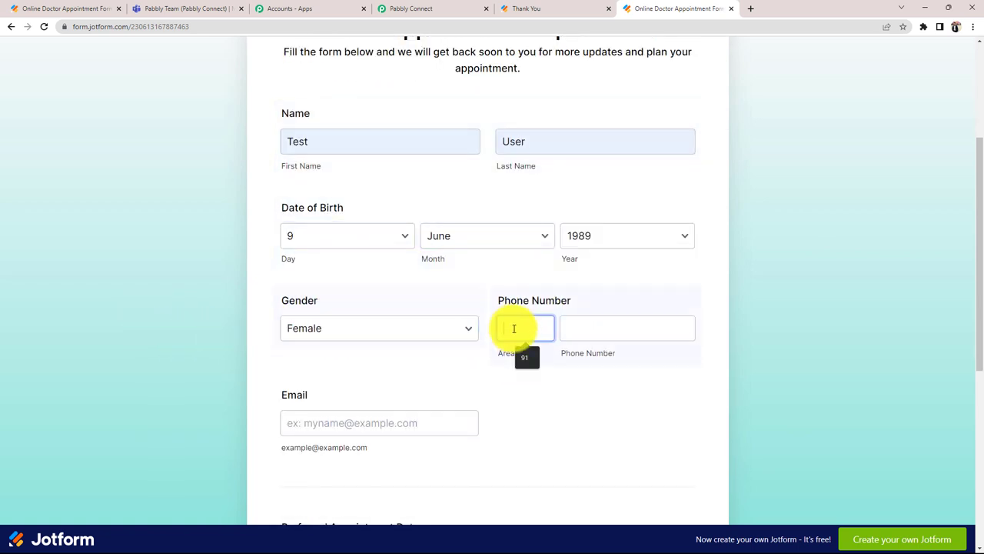
Fill in the test patient's phone area code, phone number and e-mail address
click(525, 336)
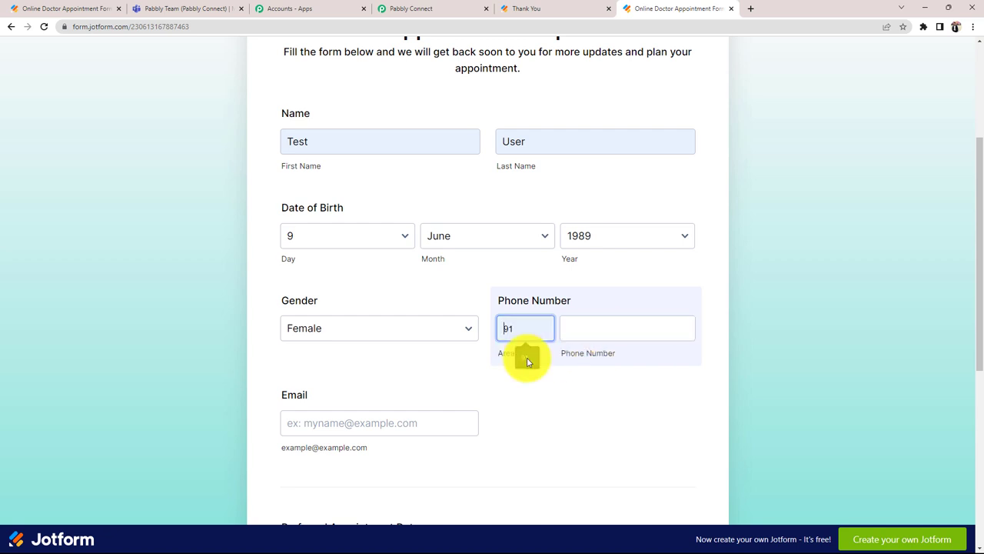
click(527, 356)
click(600, 327)
click(630, 376)
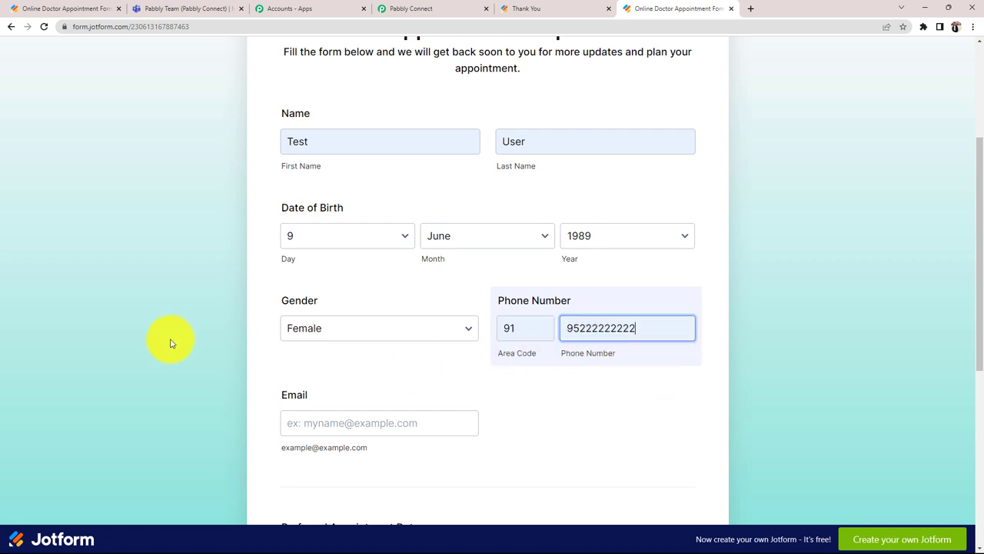
scroll(231, 323, down, 2)
click(312, 271)
click(340, 316)
Set the preferred appointment to 05/31/2023 and choose the 20:30 time slot
scroll(88, 392, down, 2)
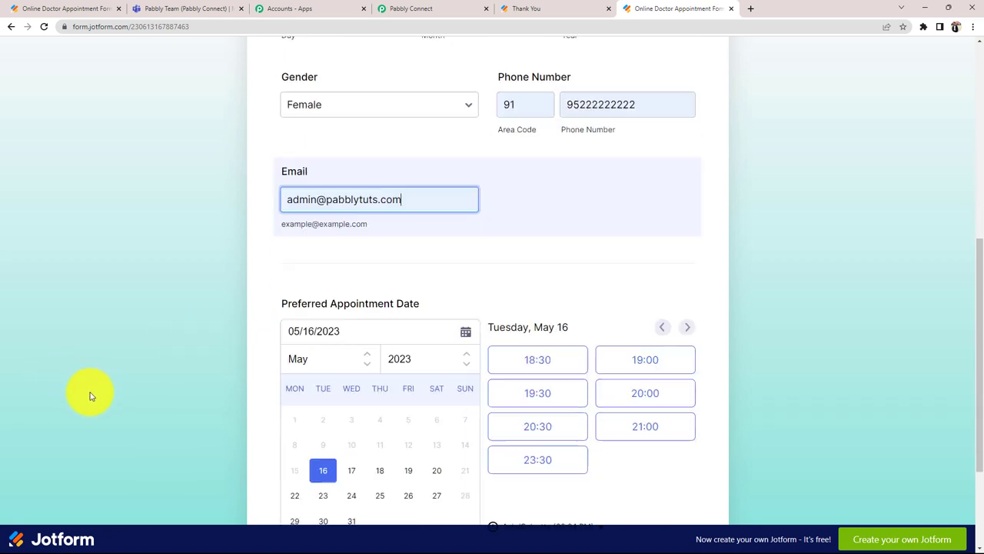
click(323, 437)
click(352, 437)
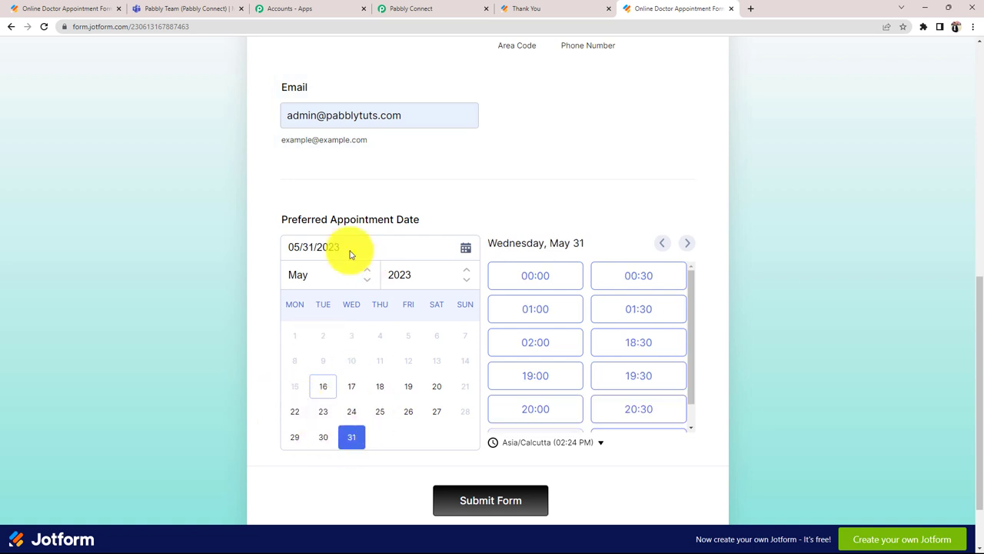
scroll(617, 363, down, 1)
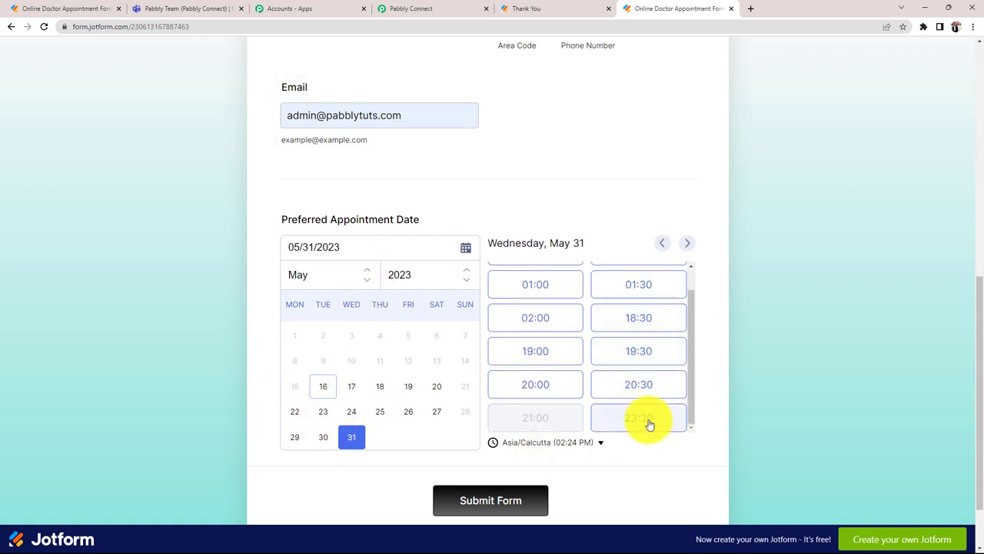
click(639, 384)
Submit the completed appointment form and check the submission confirmation
scroll(330, 391, down, 2)
click(488, 424)
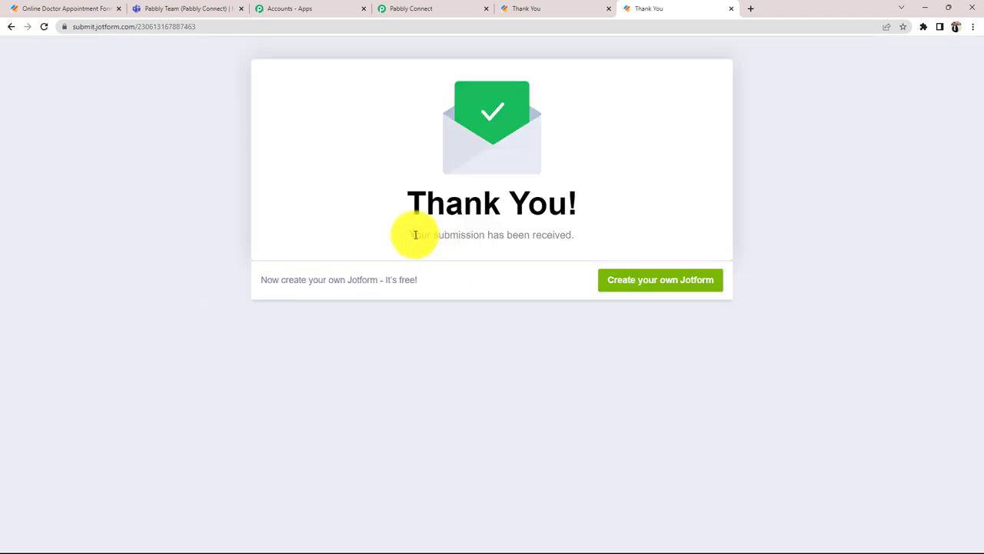
drag(415, 235, 574, 235)
click(517, 352)
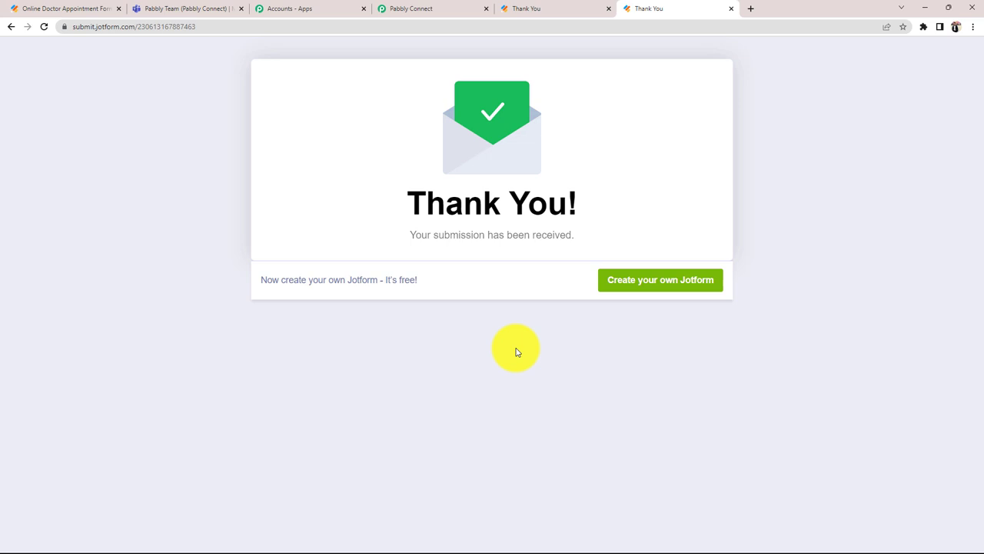
Switch to Microsoft Teams and check the new appointment message's name, email, date of birth, gender, date and time, and phone number
click(207, 8)
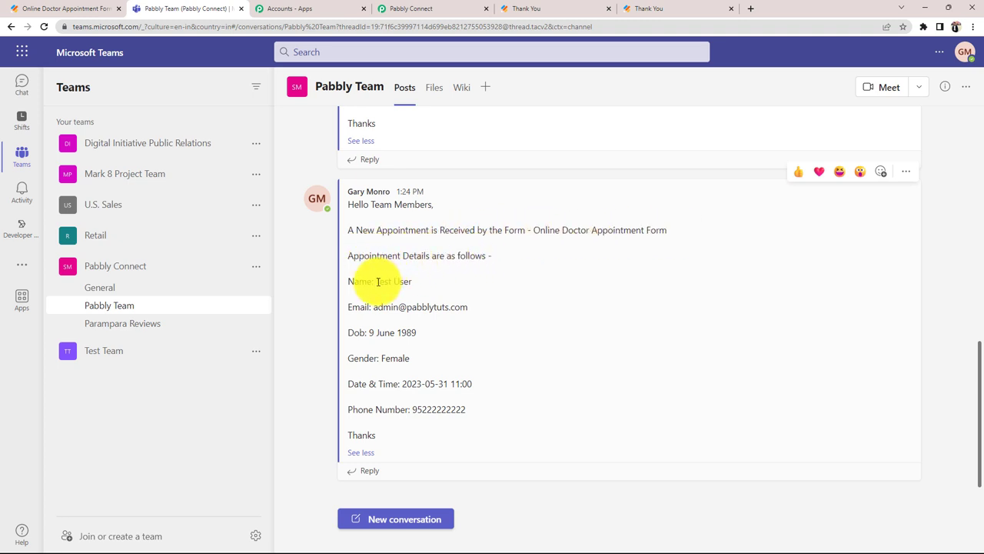
drag(377, 281, 421, 283)
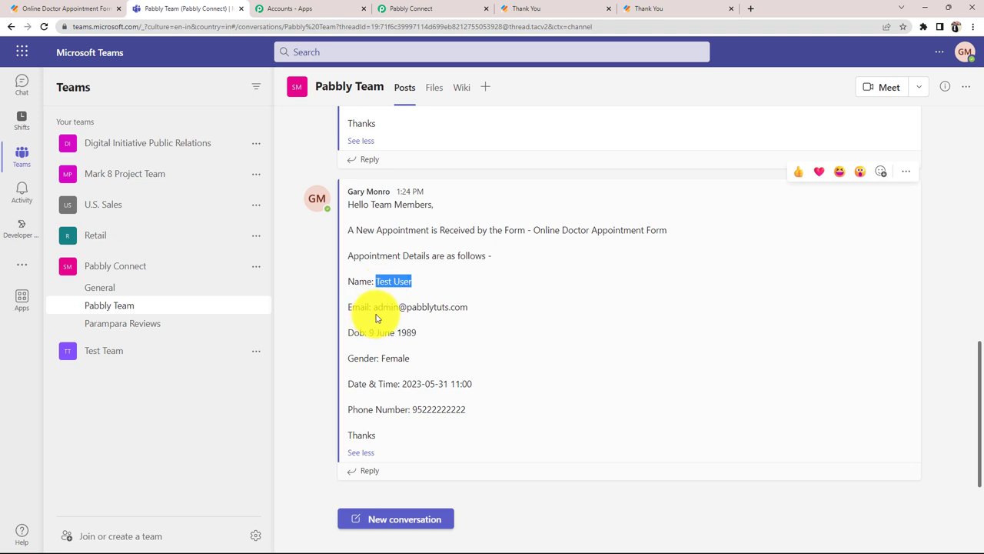
drag(374, 307, 467, 308)
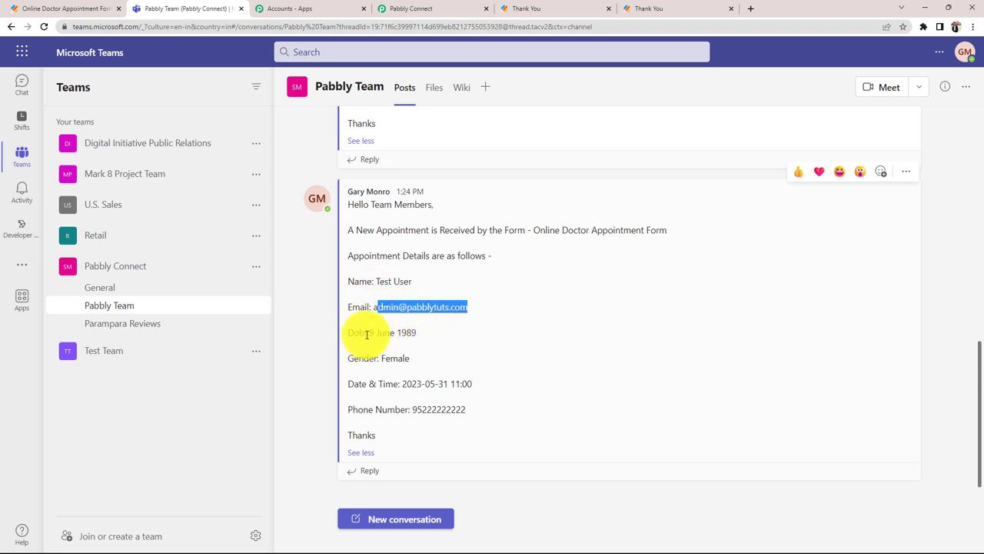
drag(369, 332, 443, 336)
drag(380, 358, 472, 385)
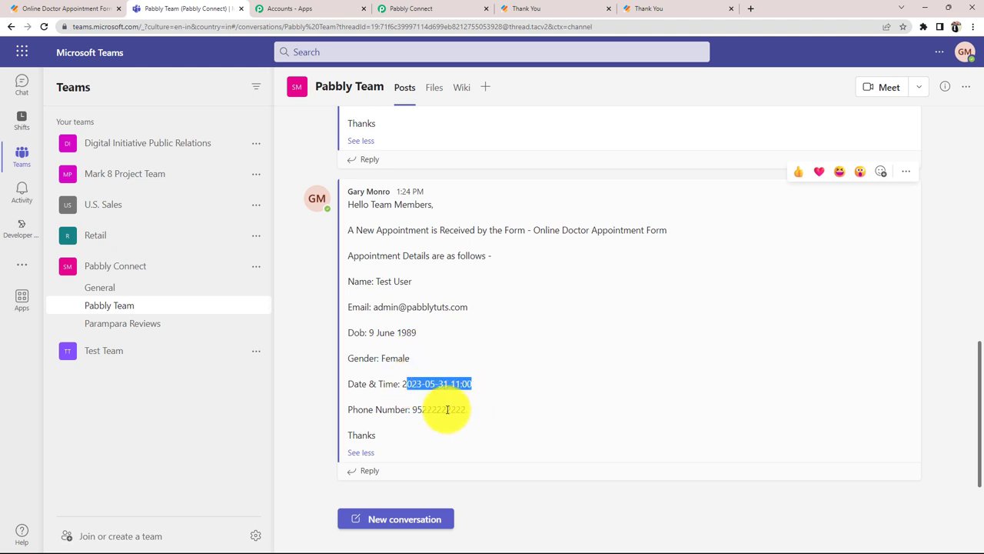
click(420, 412)
double_click(420, 411)
Compare the names in the channel's earlier and newest appointment messages, then return to the Pabbly Connect workflow
scroll(291, 420, up, 1)
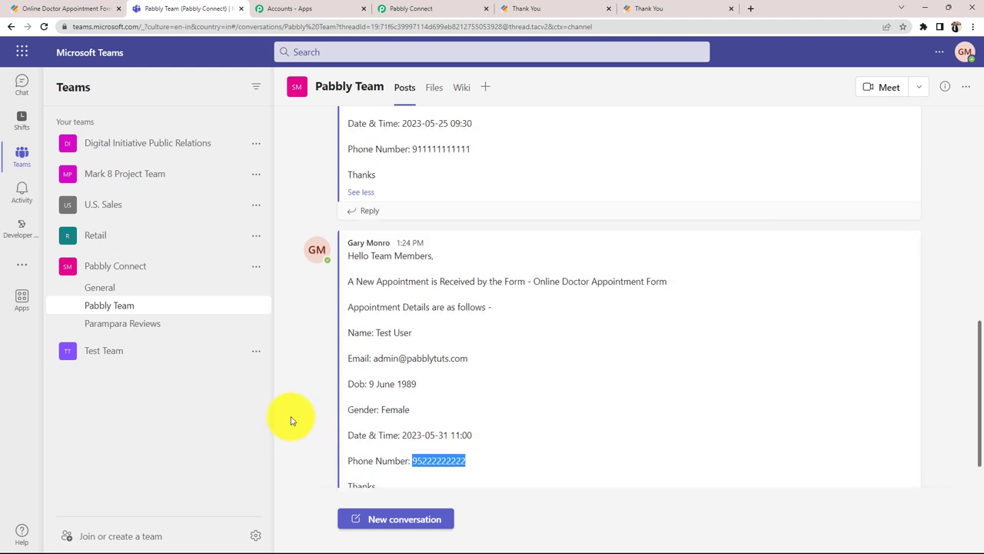
scroll(293, 417, up, 5)
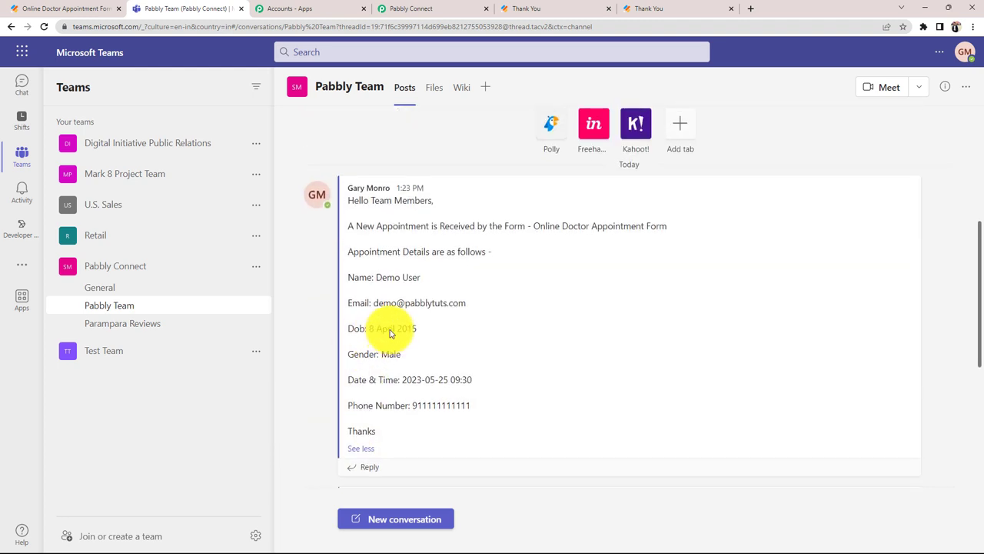
drag(375, 276, 420, 276)
scroll(279, 367, down, 4)
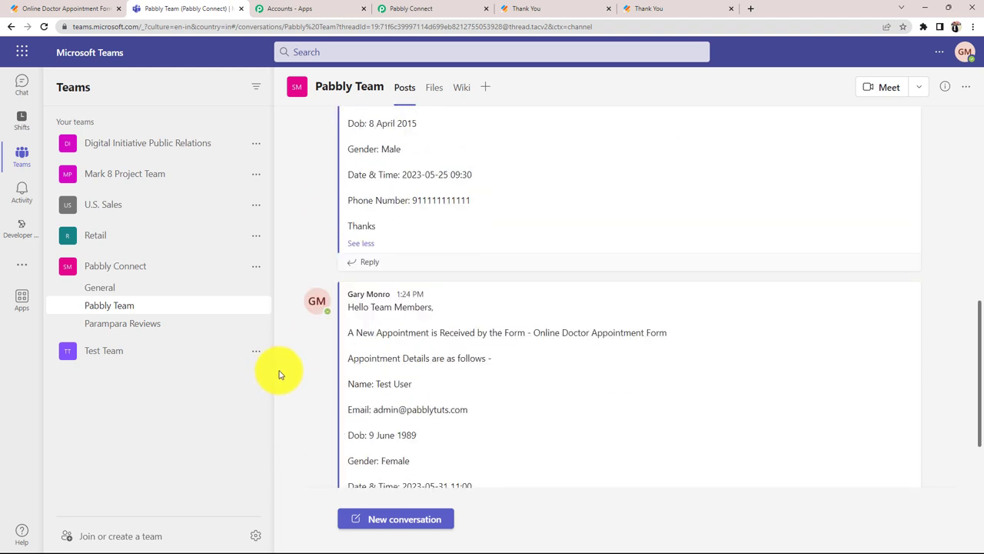
scroll(338, 362, down, 2)
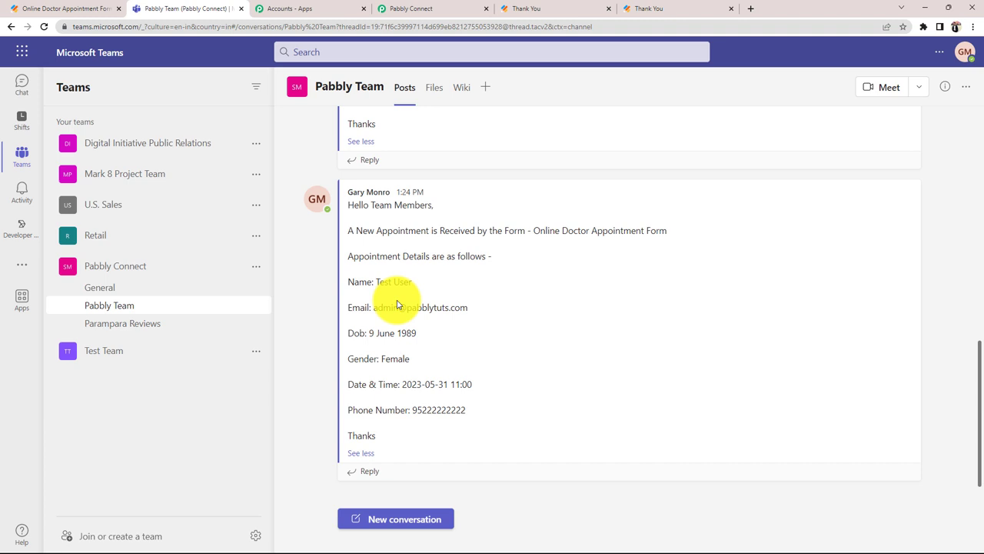
drag(376, 281, 413, 282)
click(307, 294)
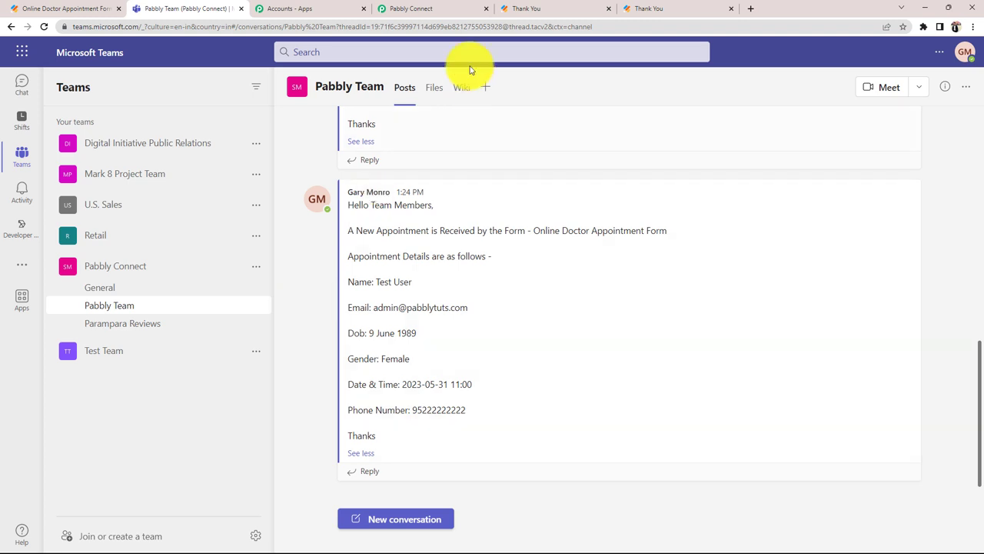
click(411, 8)
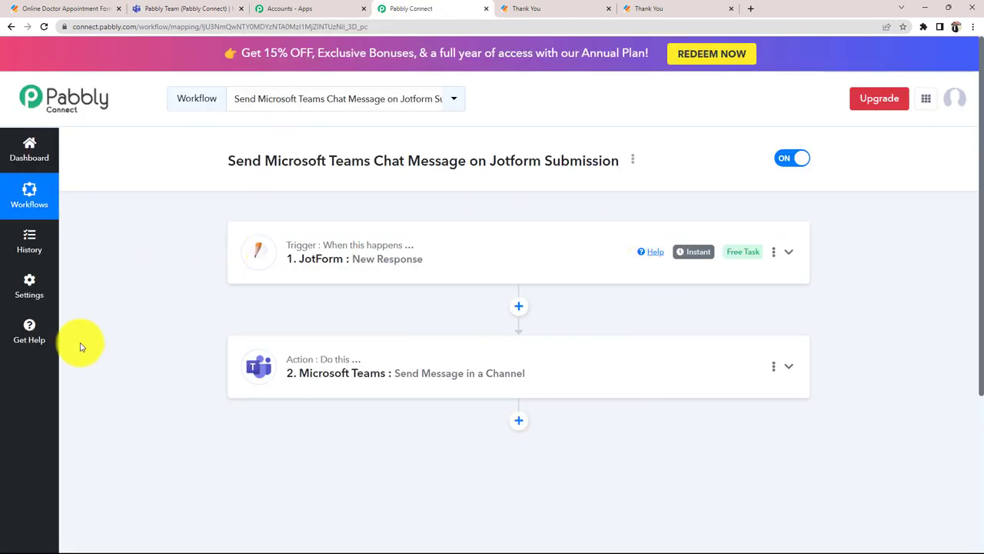